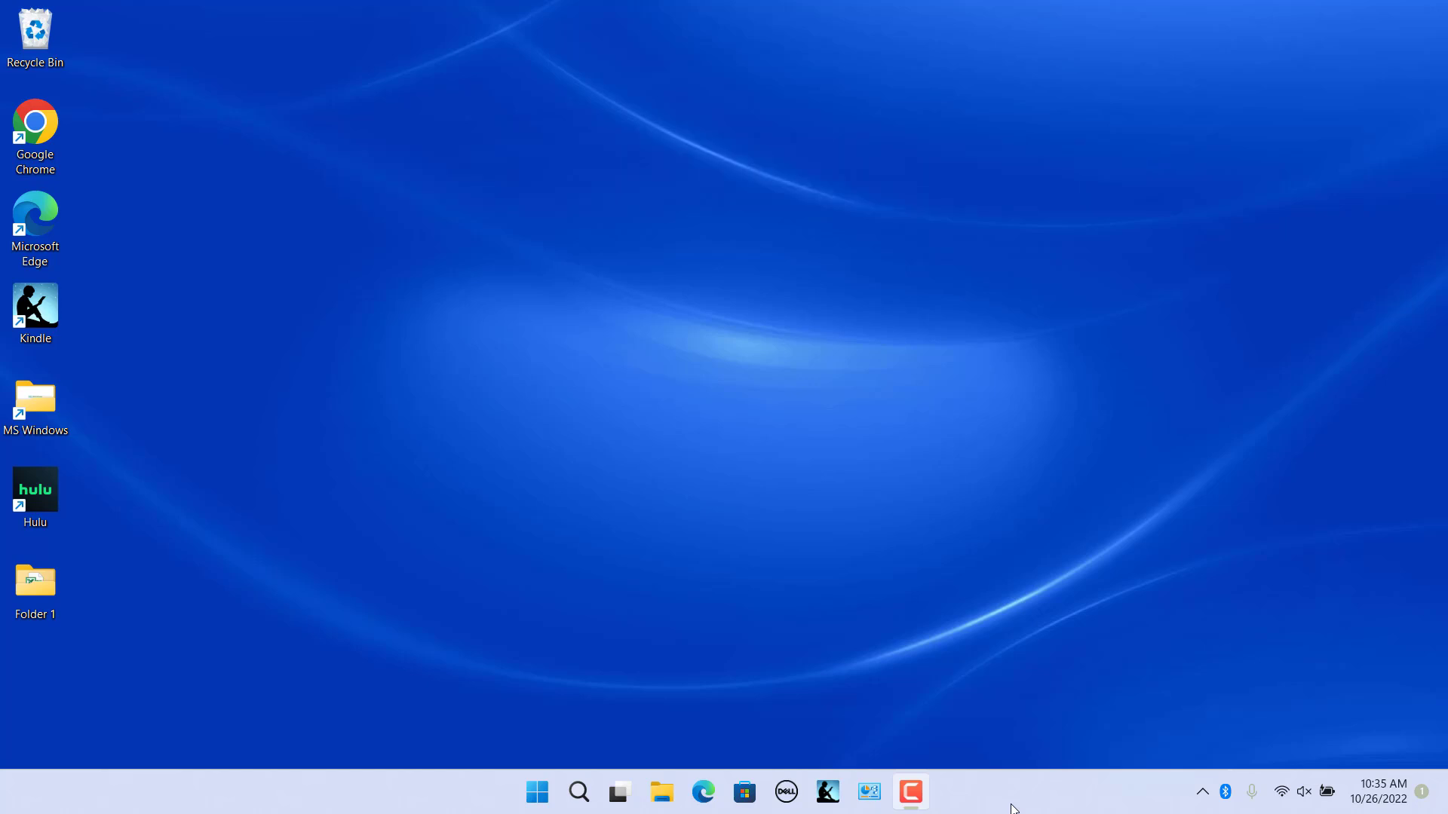
Step: Open File Explorer from the taskbar and with Win+E, closing it each time
{"action": "left_click", "coordinate": [660, 798]}
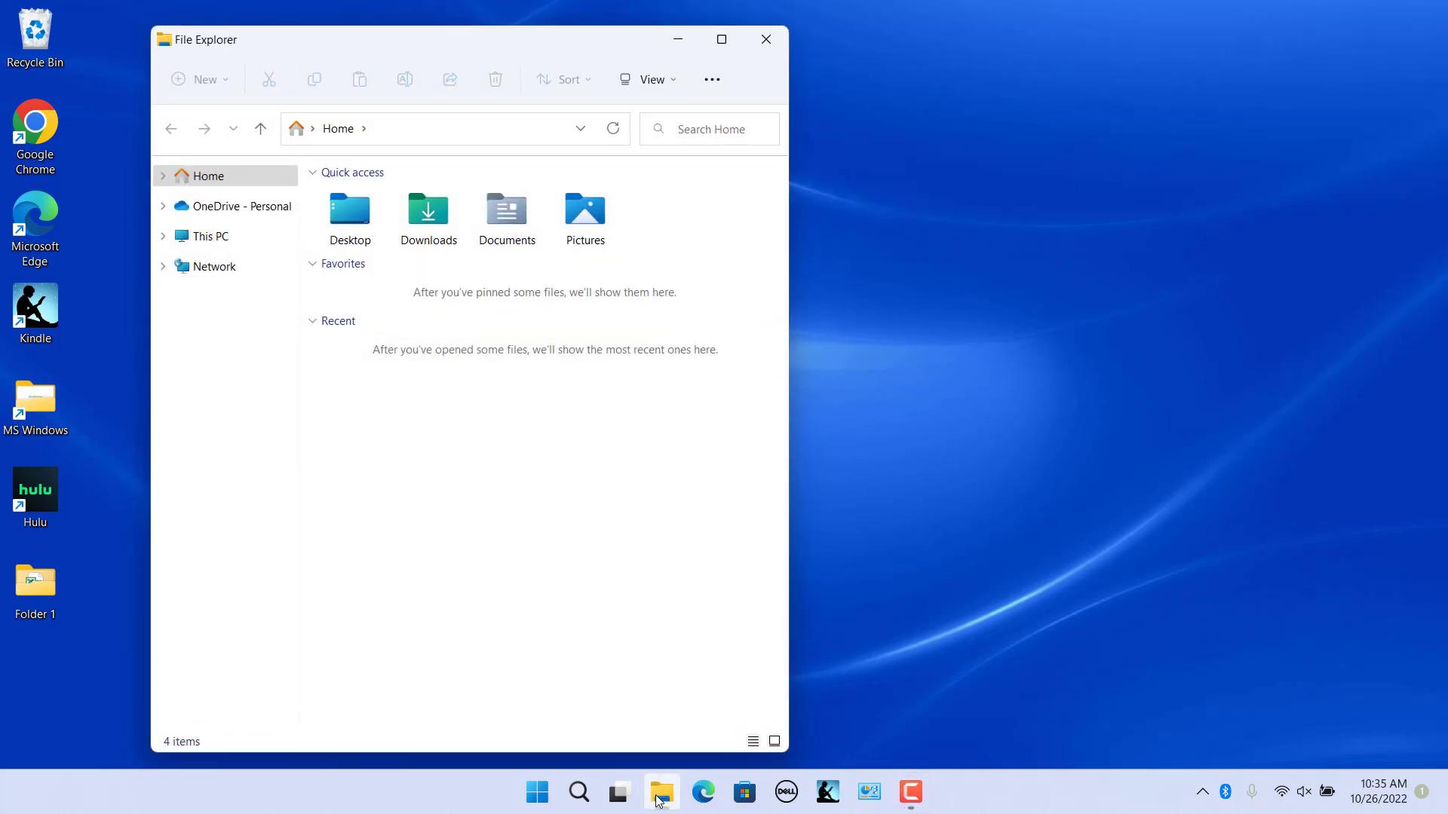
{"action": "left_click", "coordinate": [765, 40]}
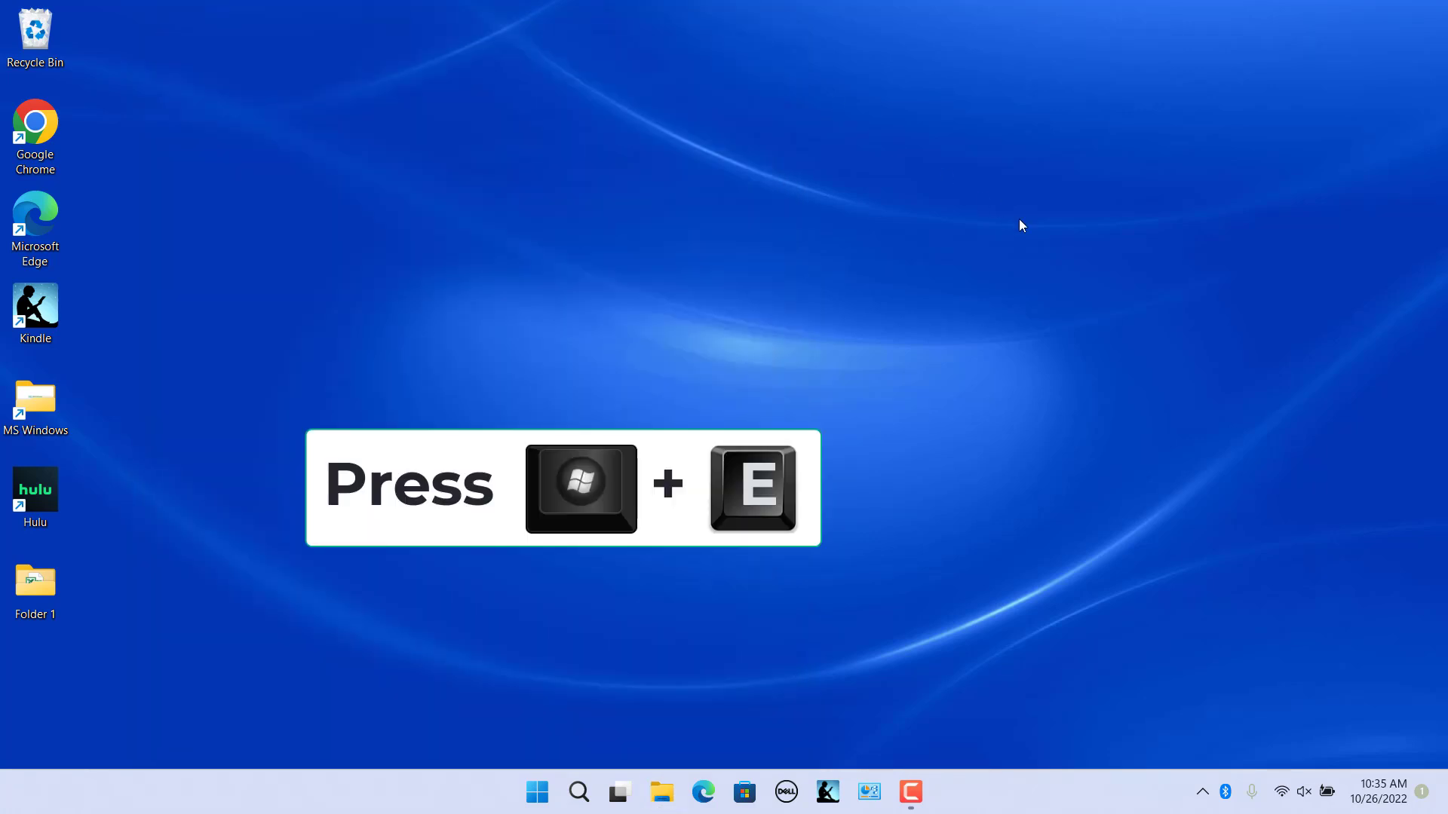
{"action": "key", "text": "super+e"}
{"action": "key", "text": "alt+F4"}
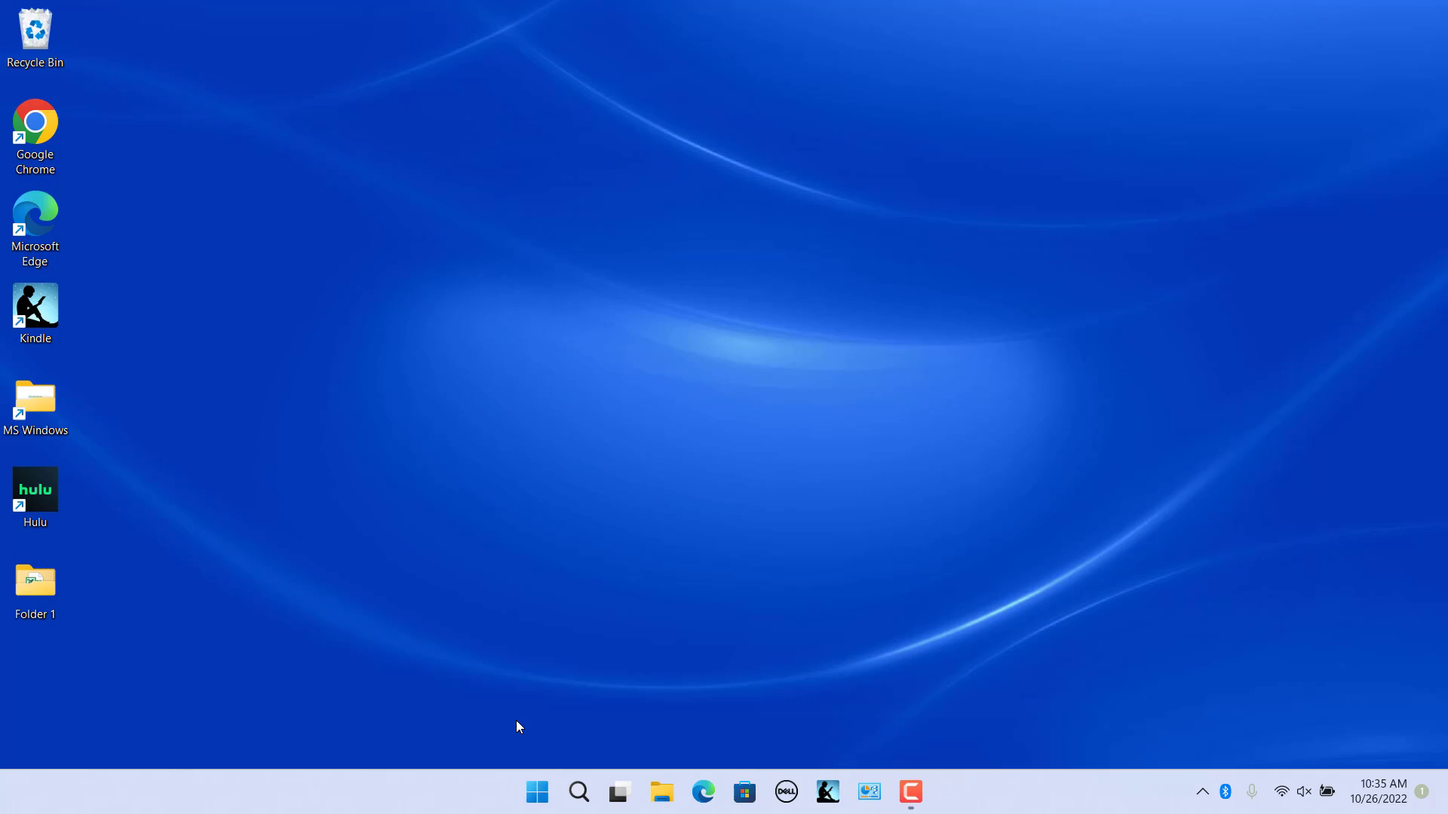
Step: Launch File Explorer from the Start button's quick-link menu, then close it
{"action": "right_click", "coordinate": [538, 803]}
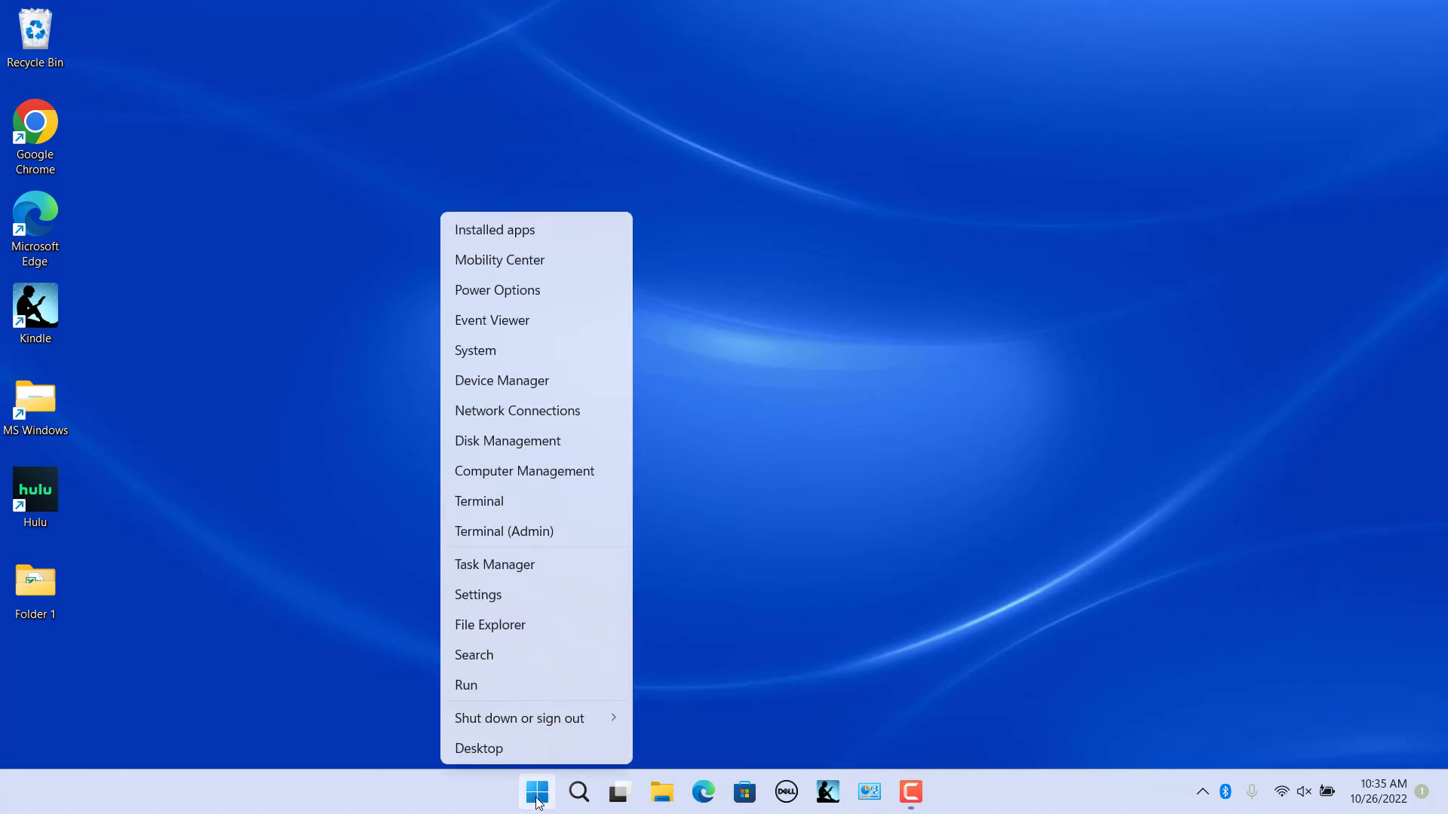
{"action": "left_click", "coordinate": [495, 624]}
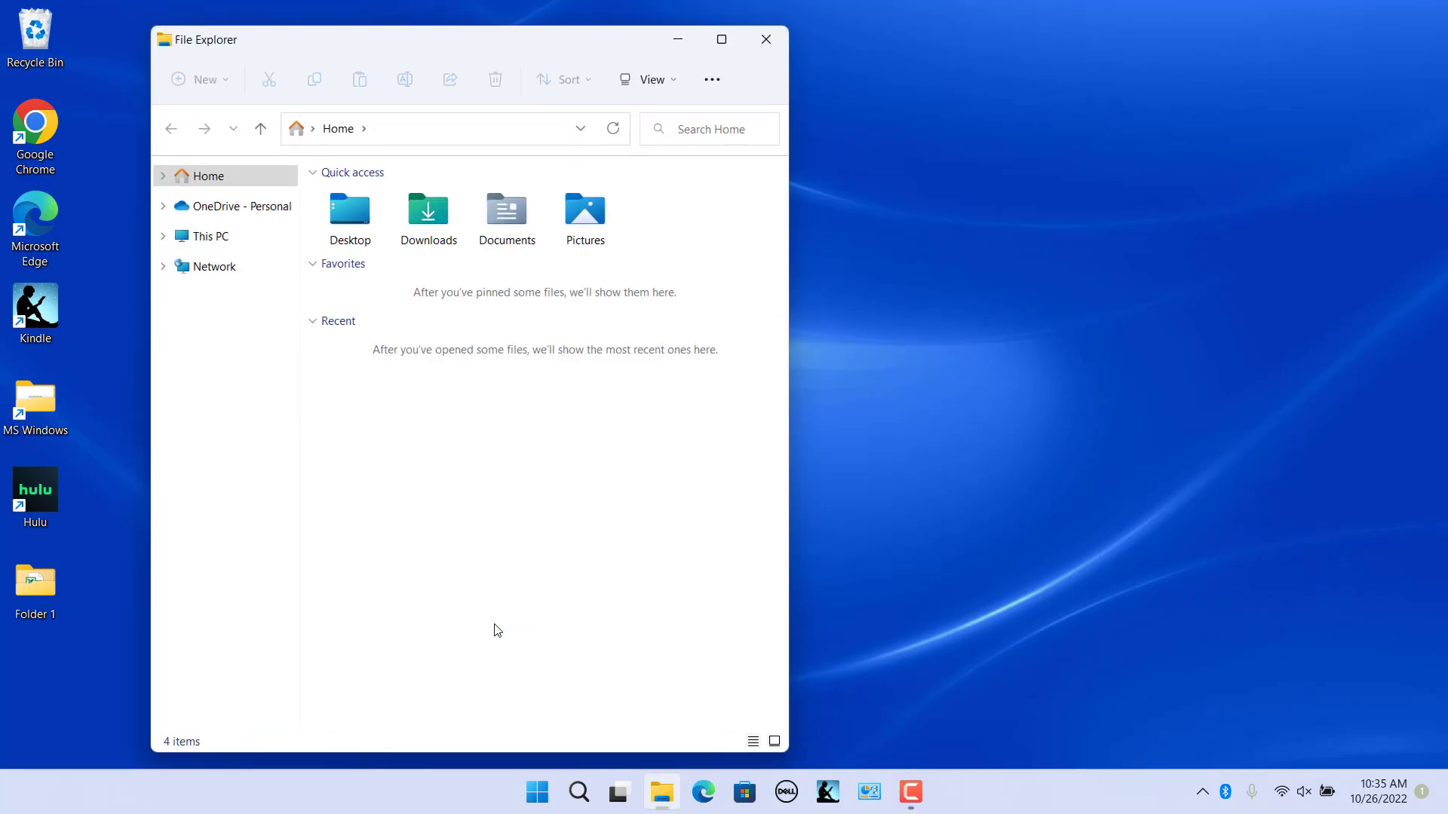
{"action": "left_click", "coordinate": [766, 39]}
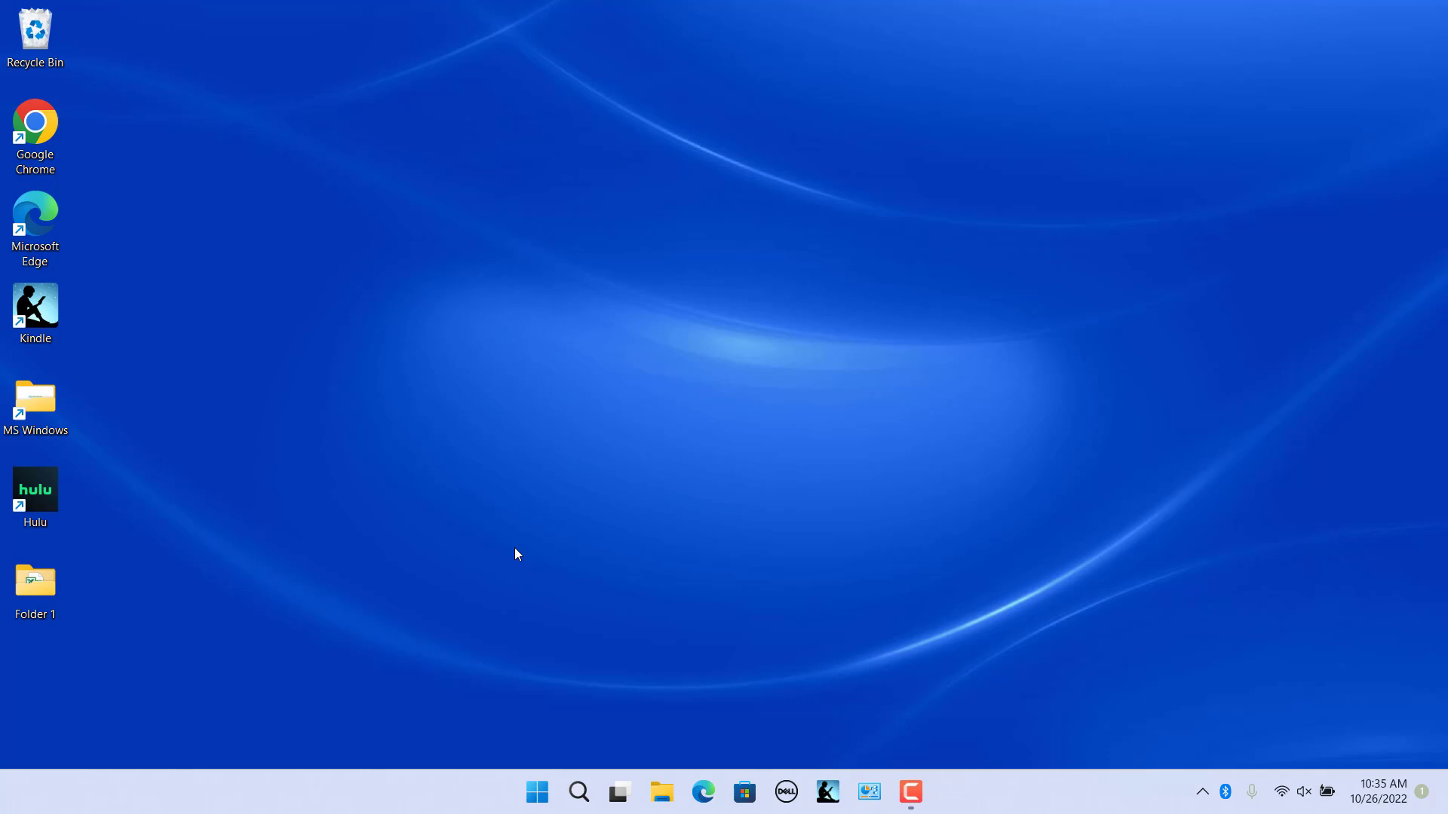
Step: Search 'file' in Start, open File Explorer from the result, then close it
{"action": "left_click", "coordinate": [539, 793]}
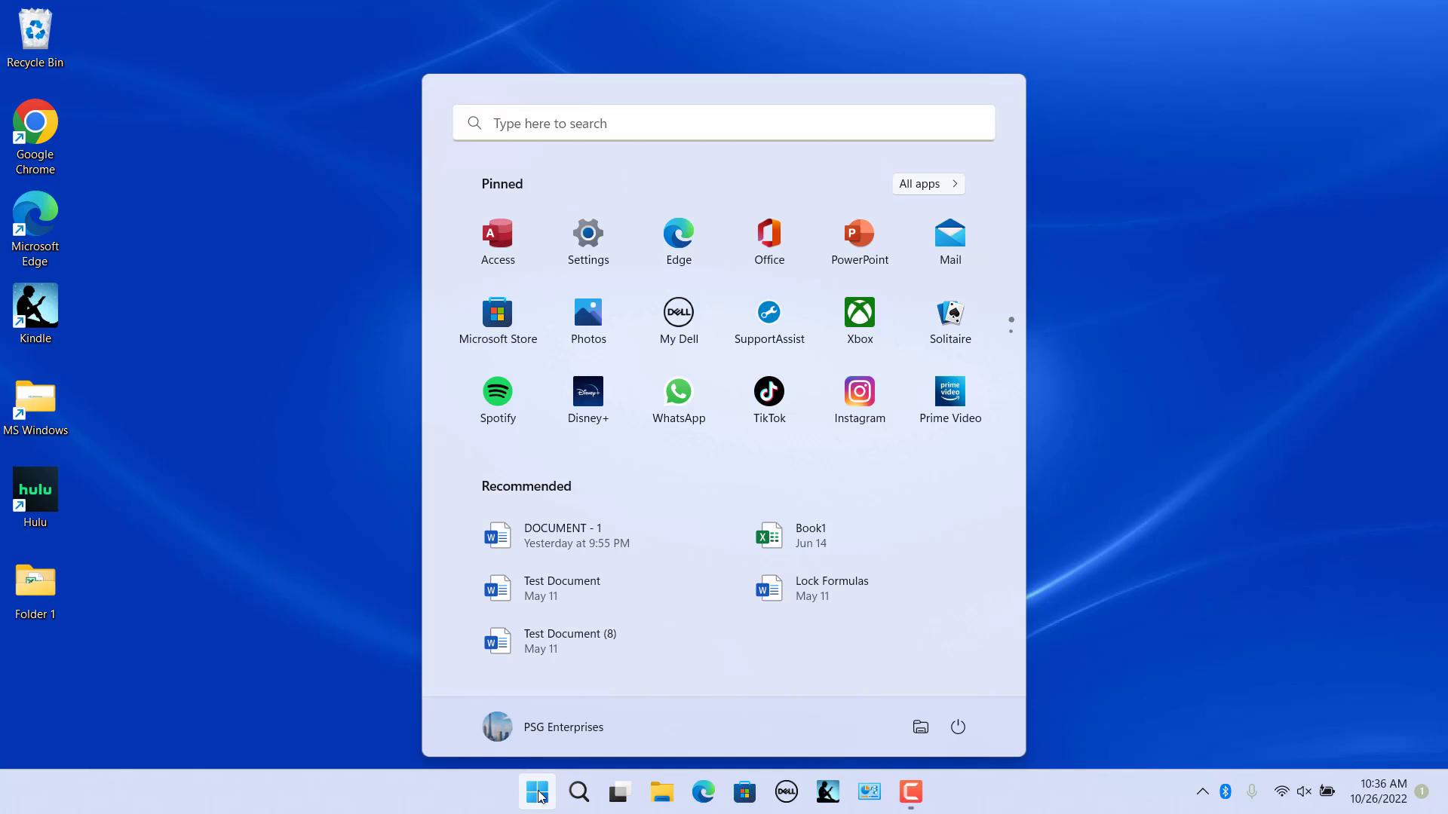
{"action": "left_click", "coordinate": [601, 123]}
{"action": "type", "text": "file"}
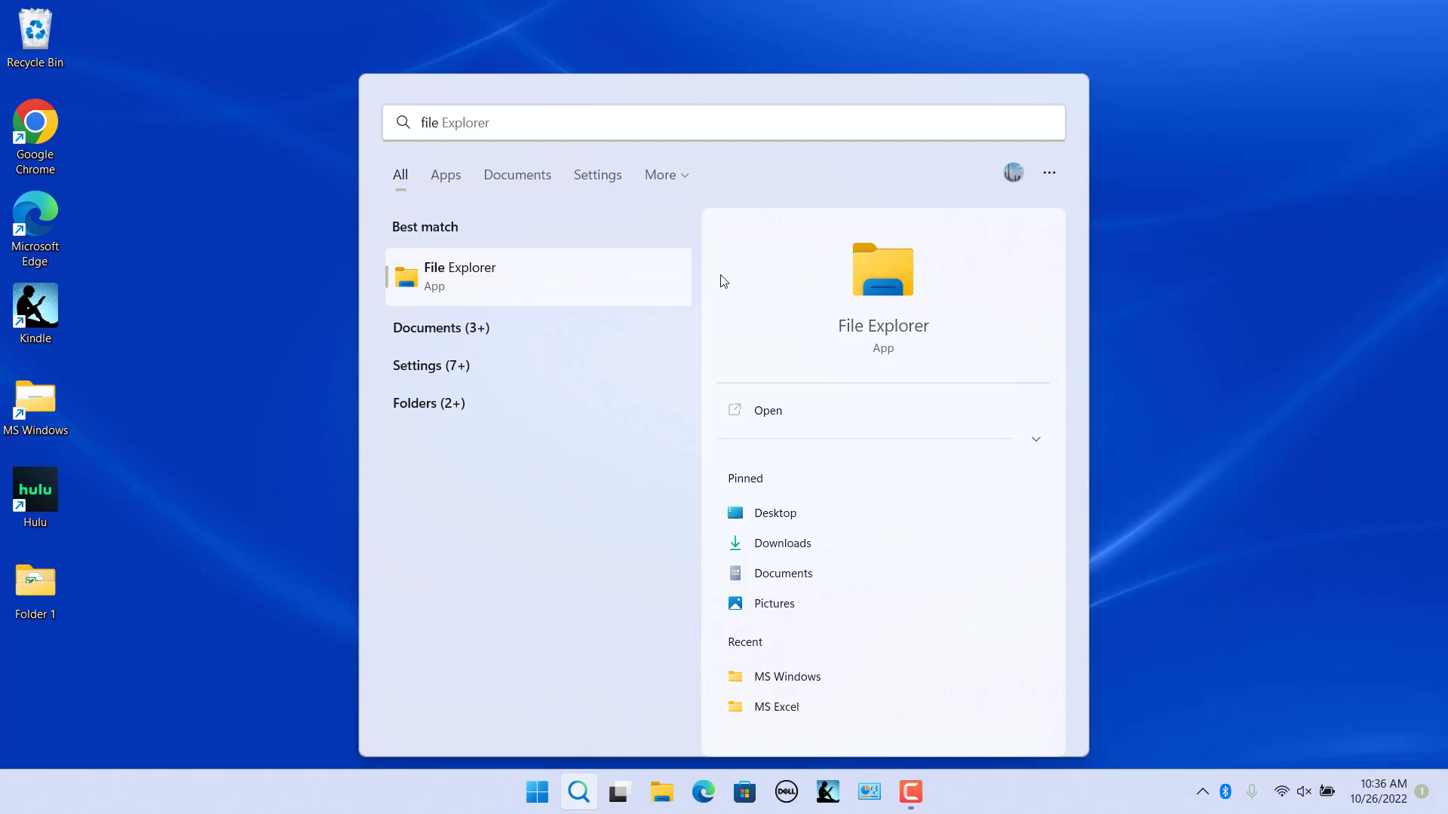
{"action": "key", "text": "Return"}
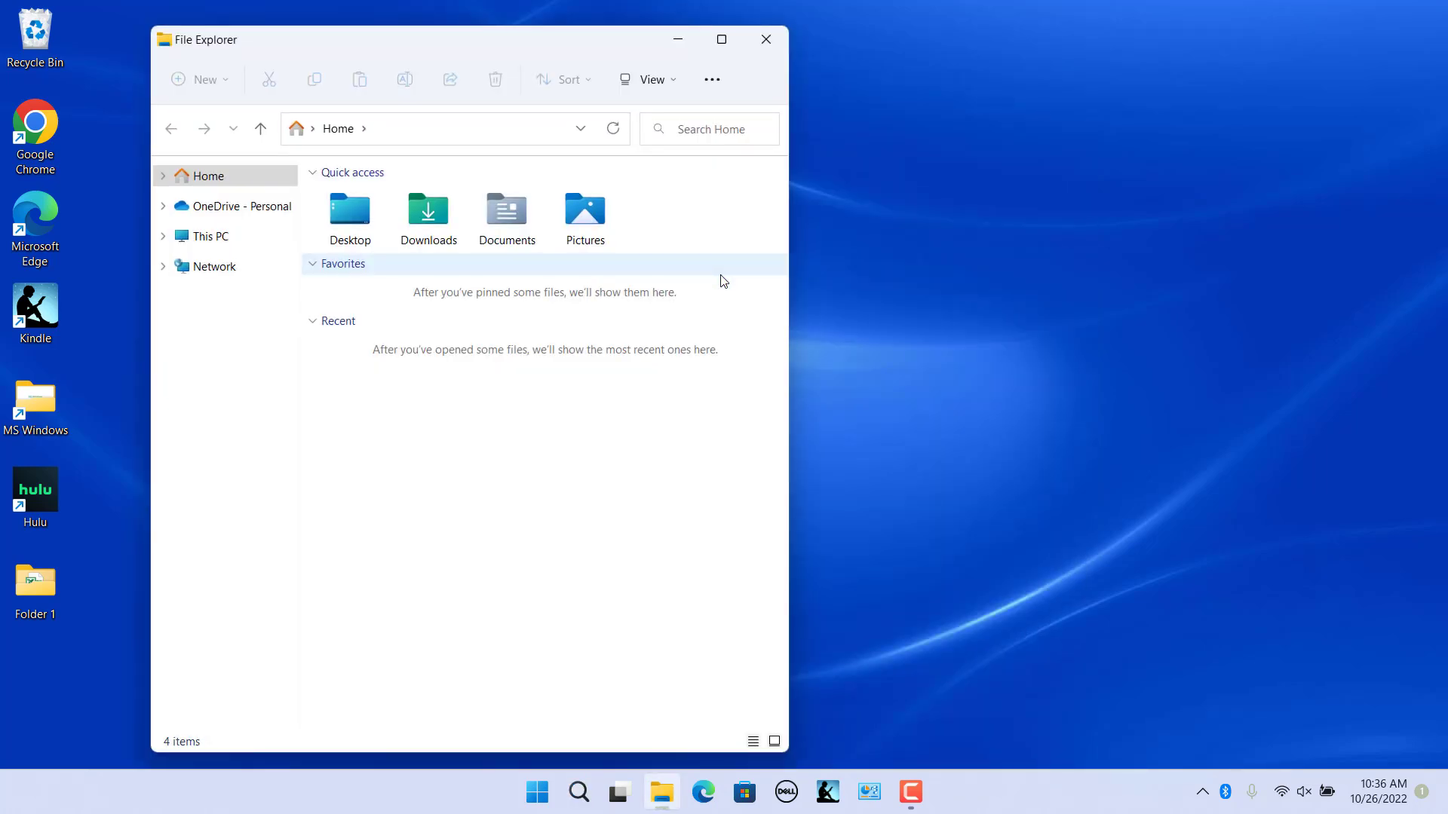
{"action": "left_click", "coordinate": [766, 38]}
Step: Launch File Explorer from Start's All apps list, then close it
{"action": "key", "text": "super"}
{"action": "left_click", "coordinate": [928, 185]}
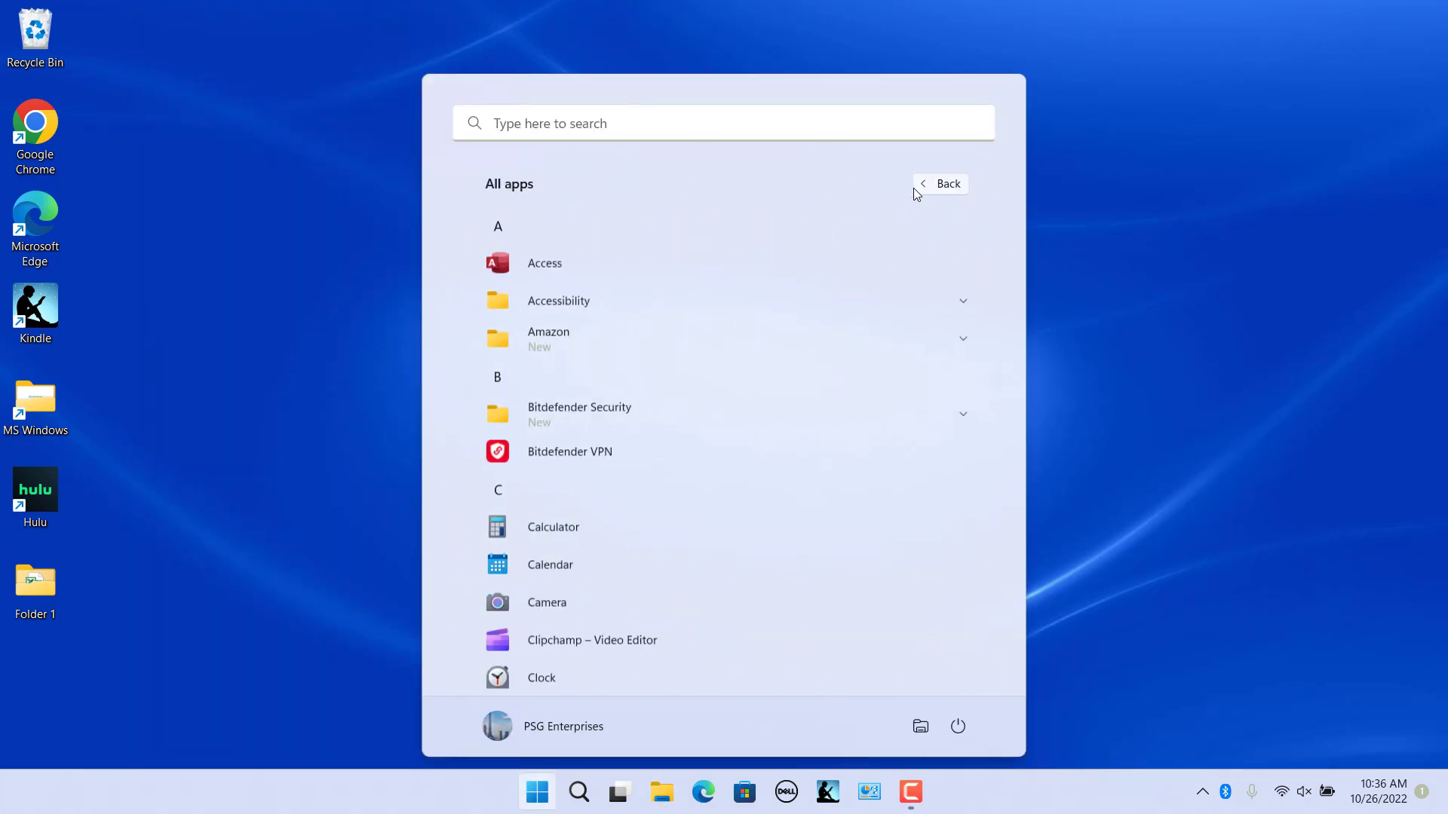
{"action": "scroll", "coordinate": [553, 653], "scroll_direction": "down", "scroll_amount": 5}
{"action": "left_click", "coordinate": [554, 653]}
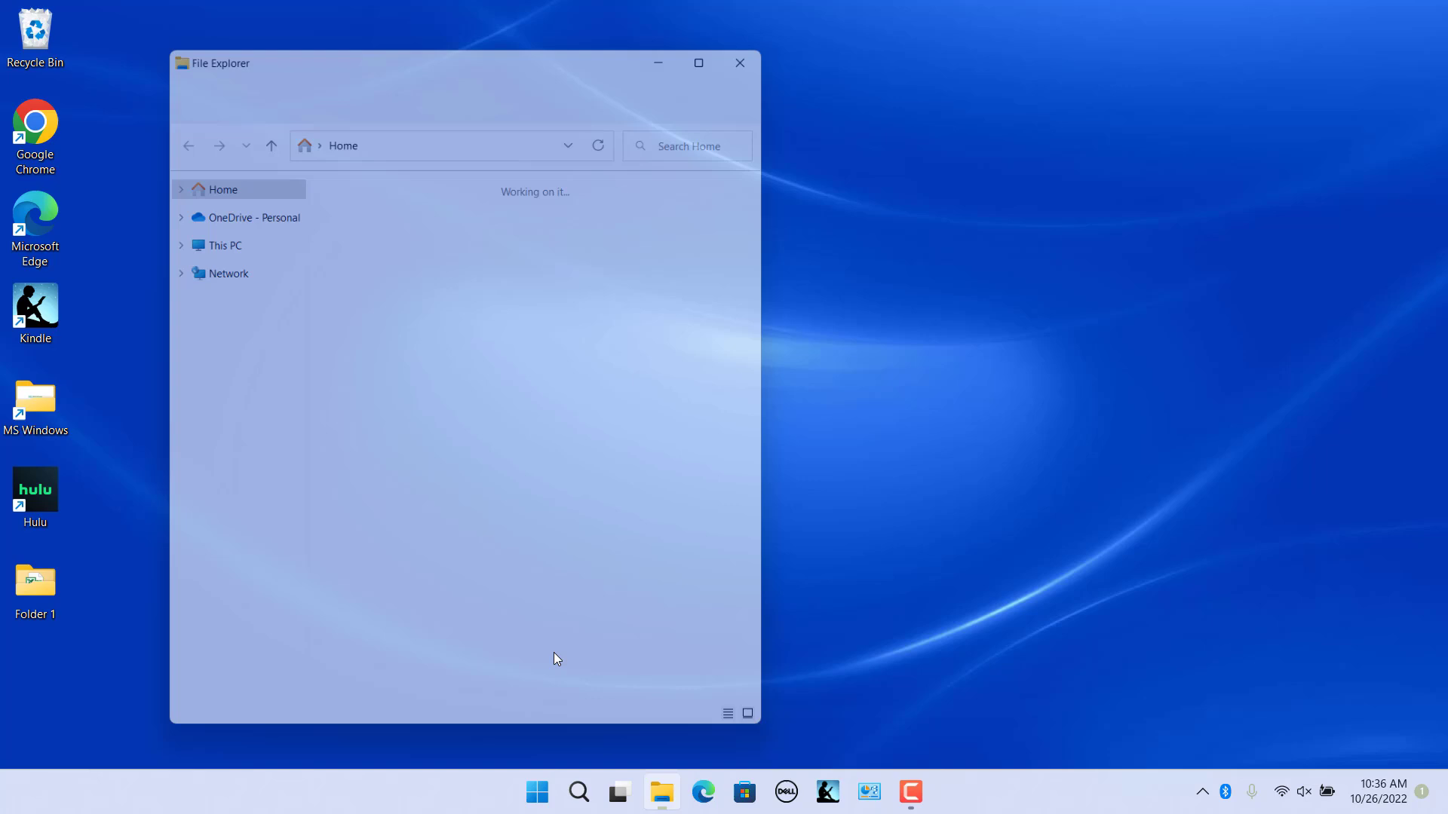
{"action": "left_click", "coordinate": [766, 39]}
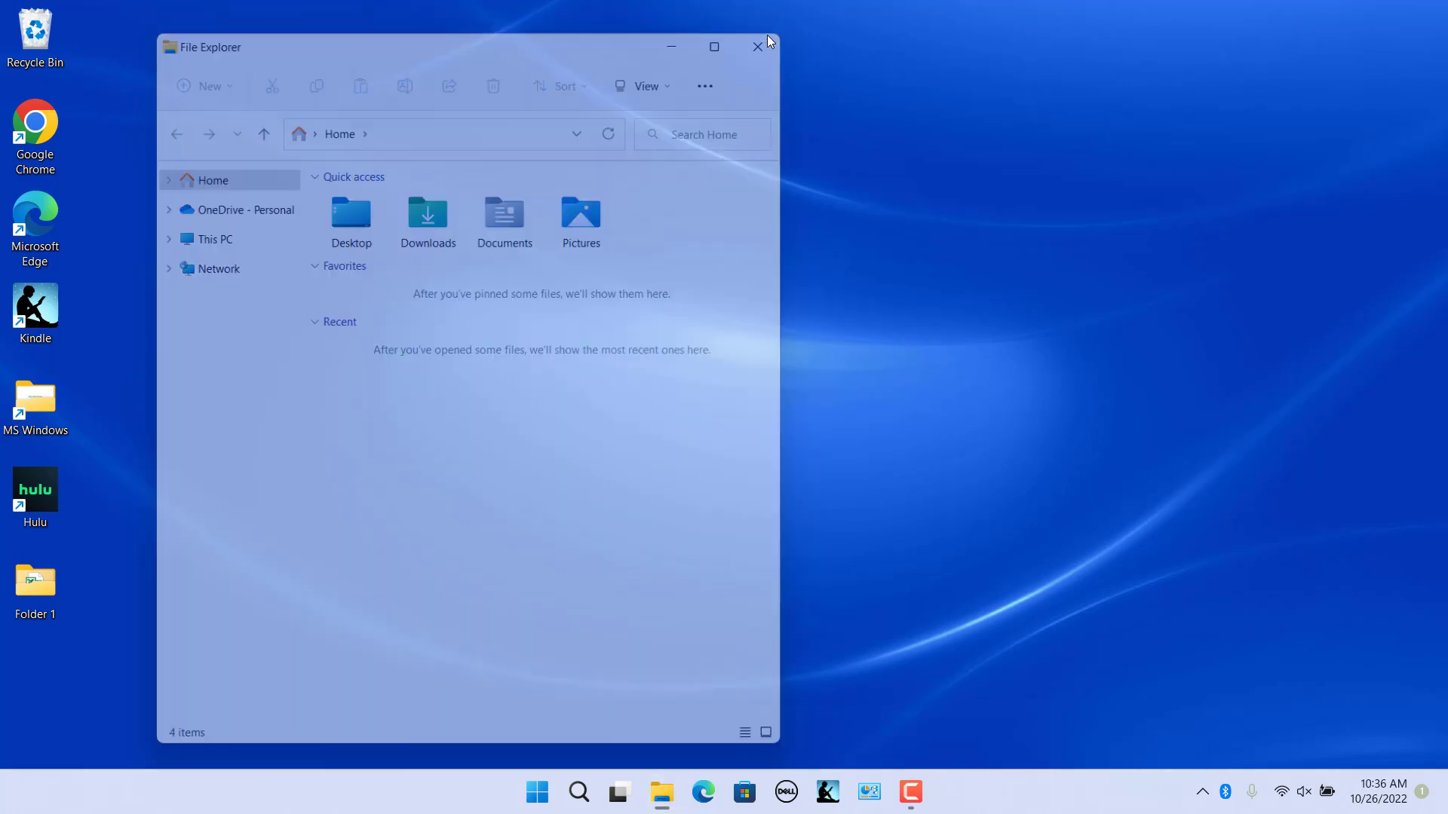
Step: Turn File Explorer on under Settings > Personalization > Start > Folders
{"action": "left_click", "coordinate": [539, 791]}
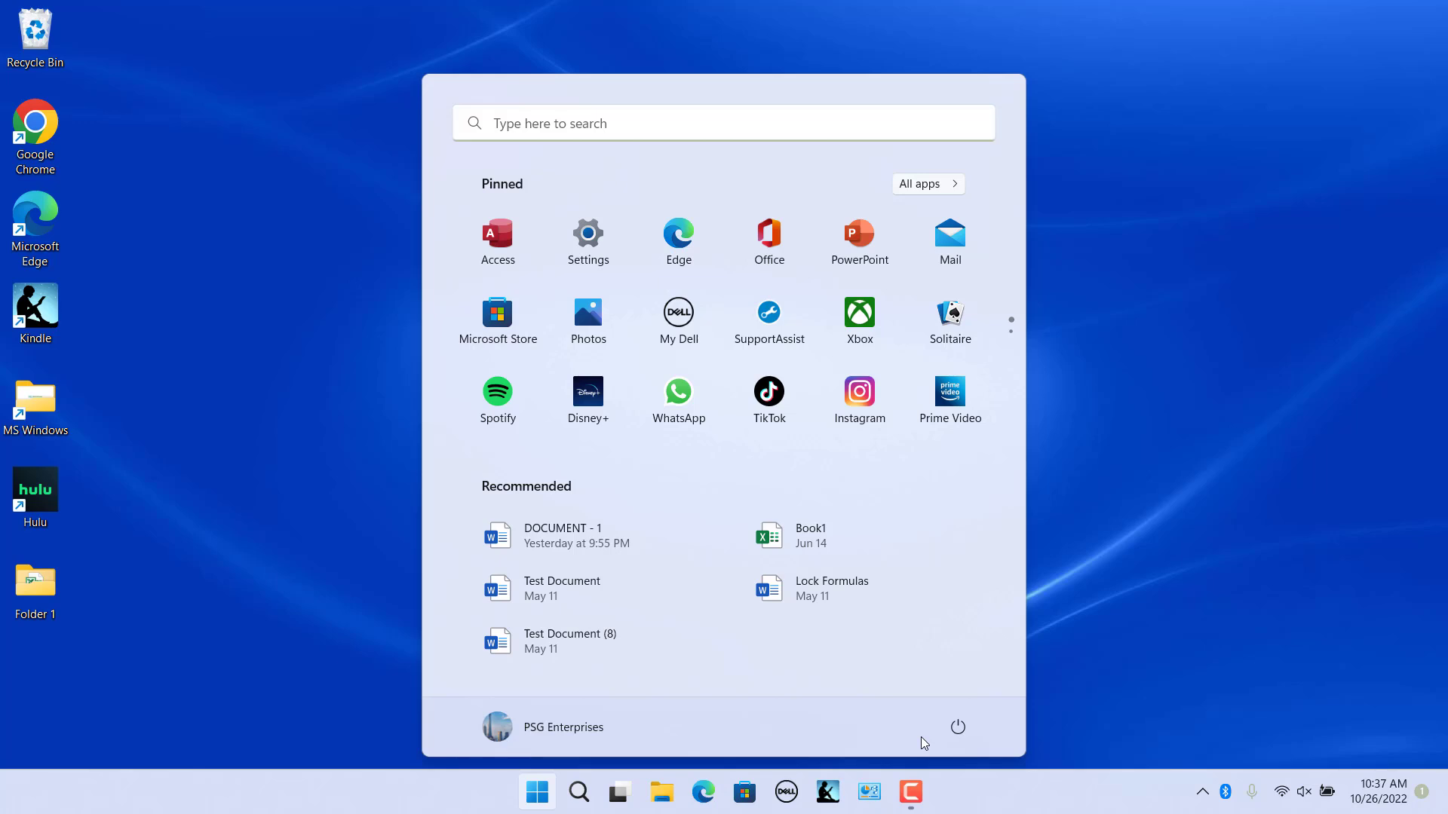
{"action": "left_click", "coordinate": [585, 241]}
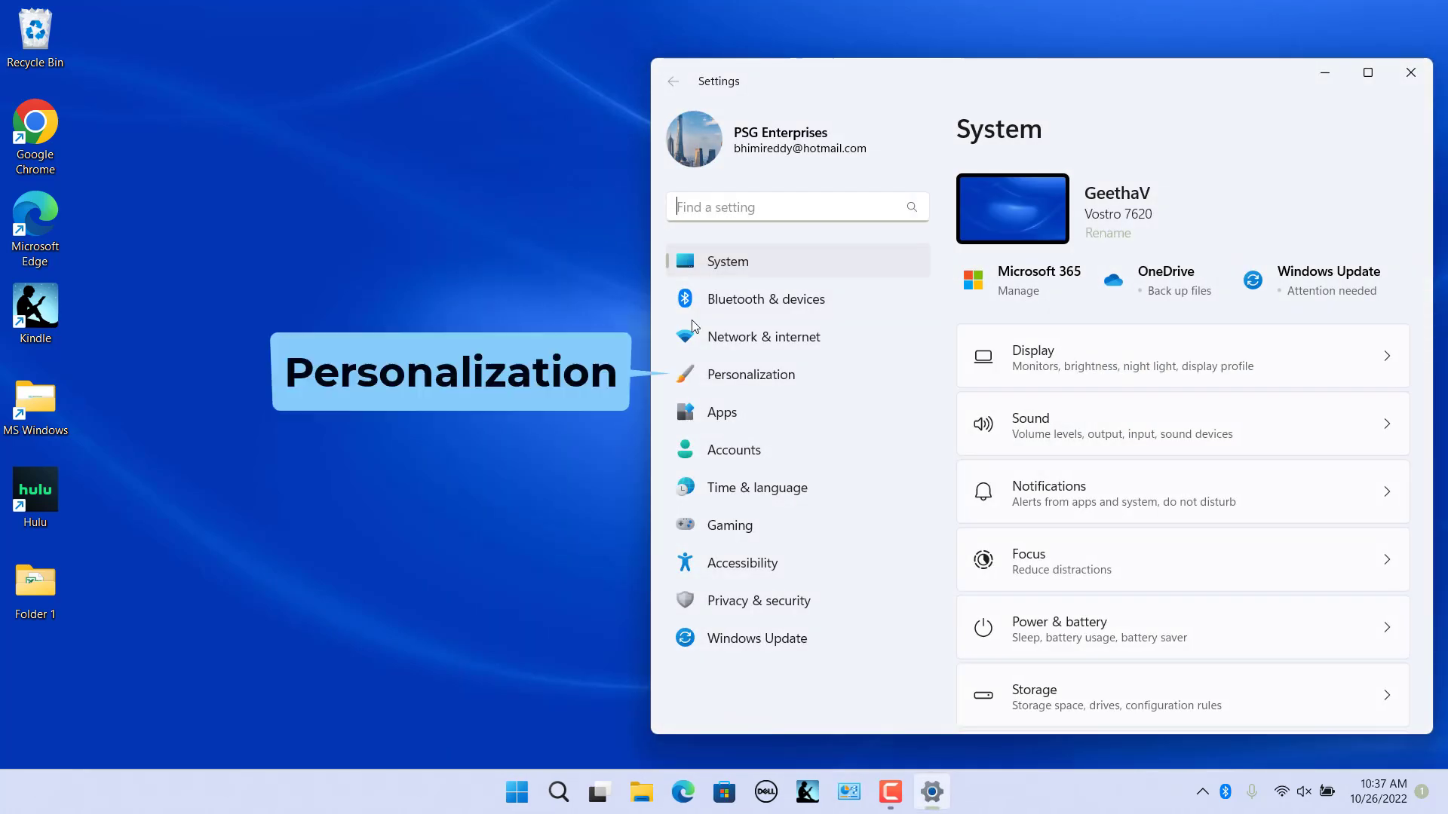
{"action": "left_click", "coordinate": [751, 374]}
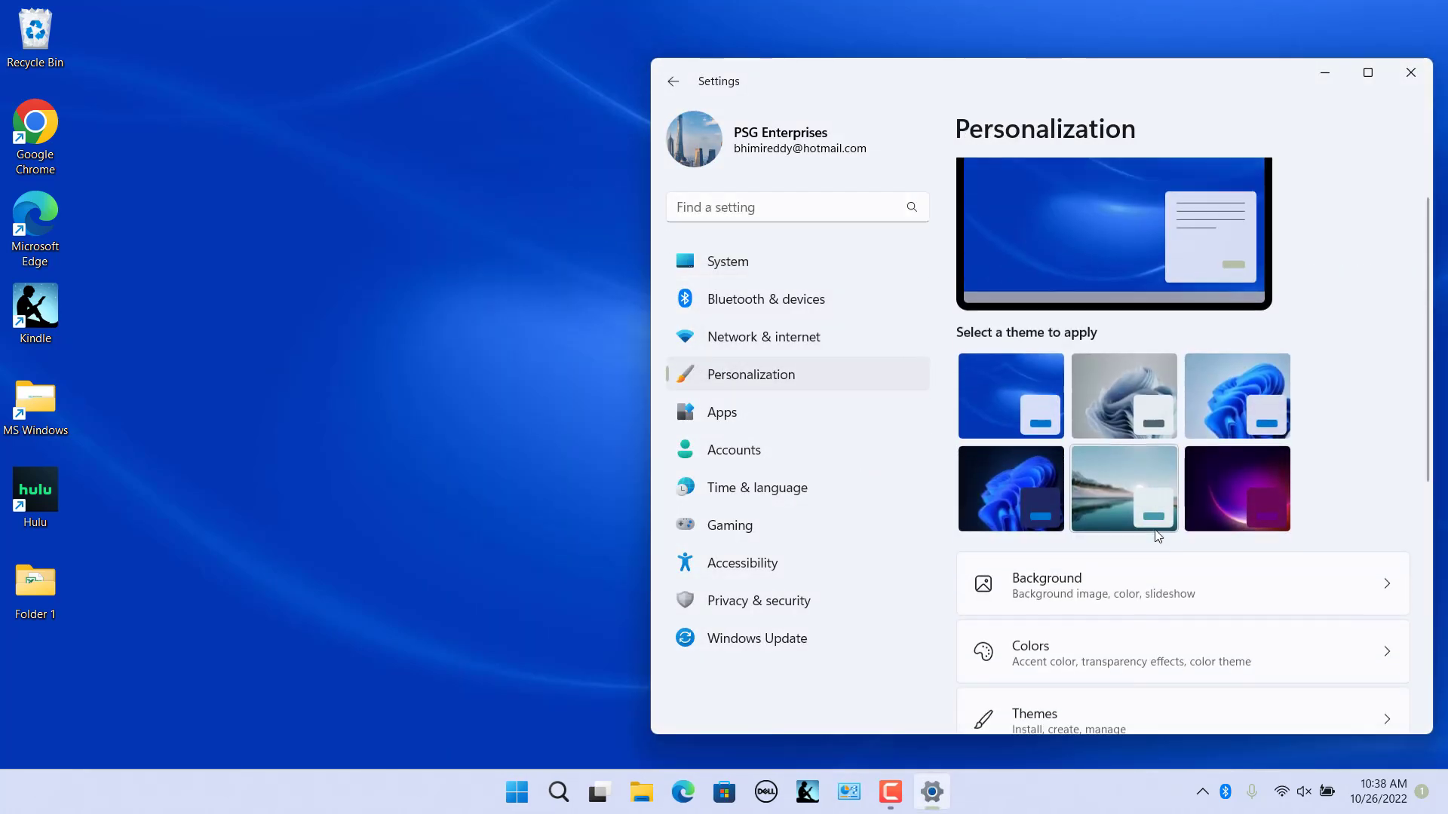
{"action": "scroll", "coordinate": [1157, 536], "scroll_direction": "down", "scroll_amount": 5}
{"action": "left_click", "coordinate": [1315, 463]}
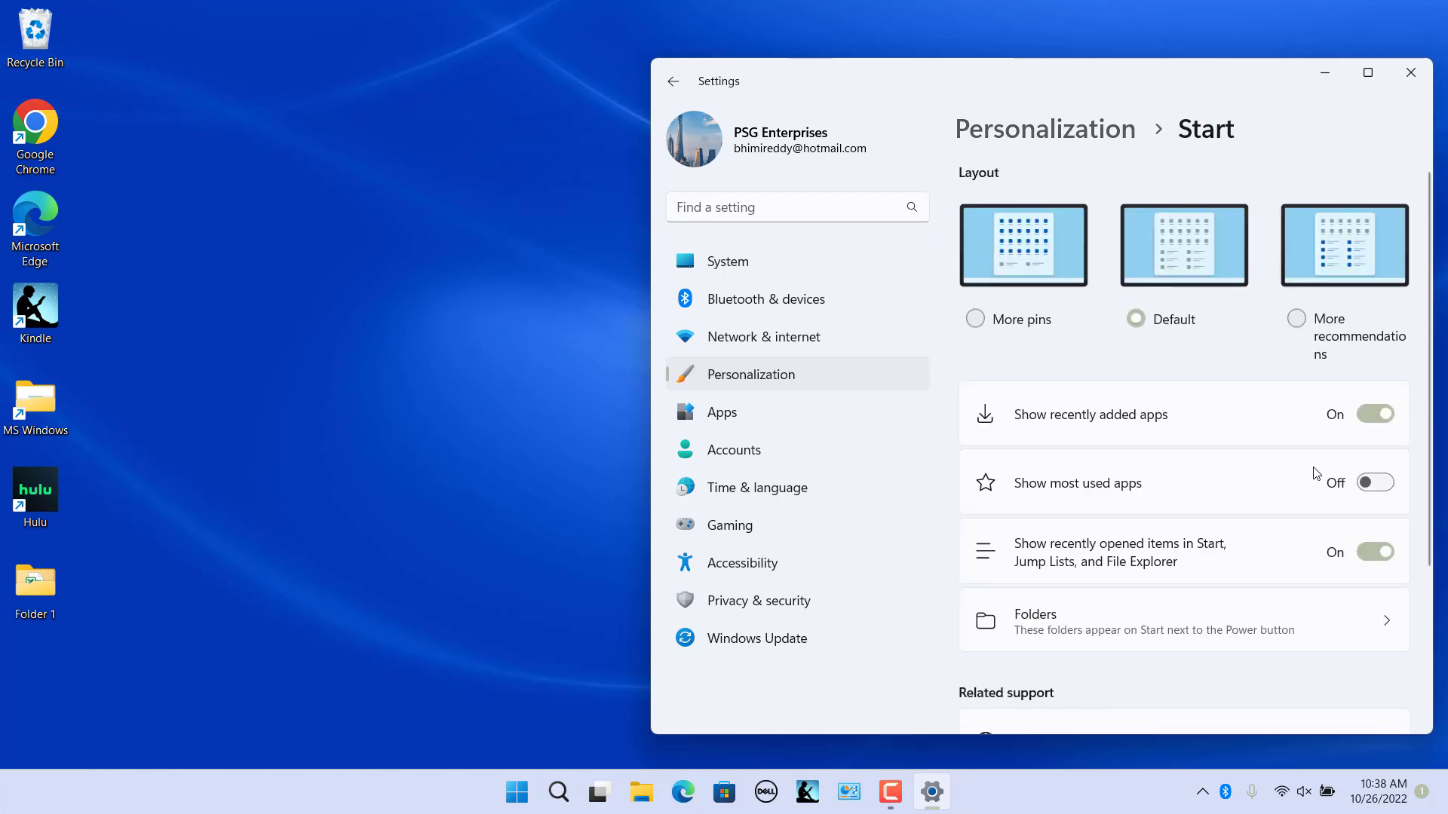
{"action": "left_click", "coordinate": [1375, 630]}
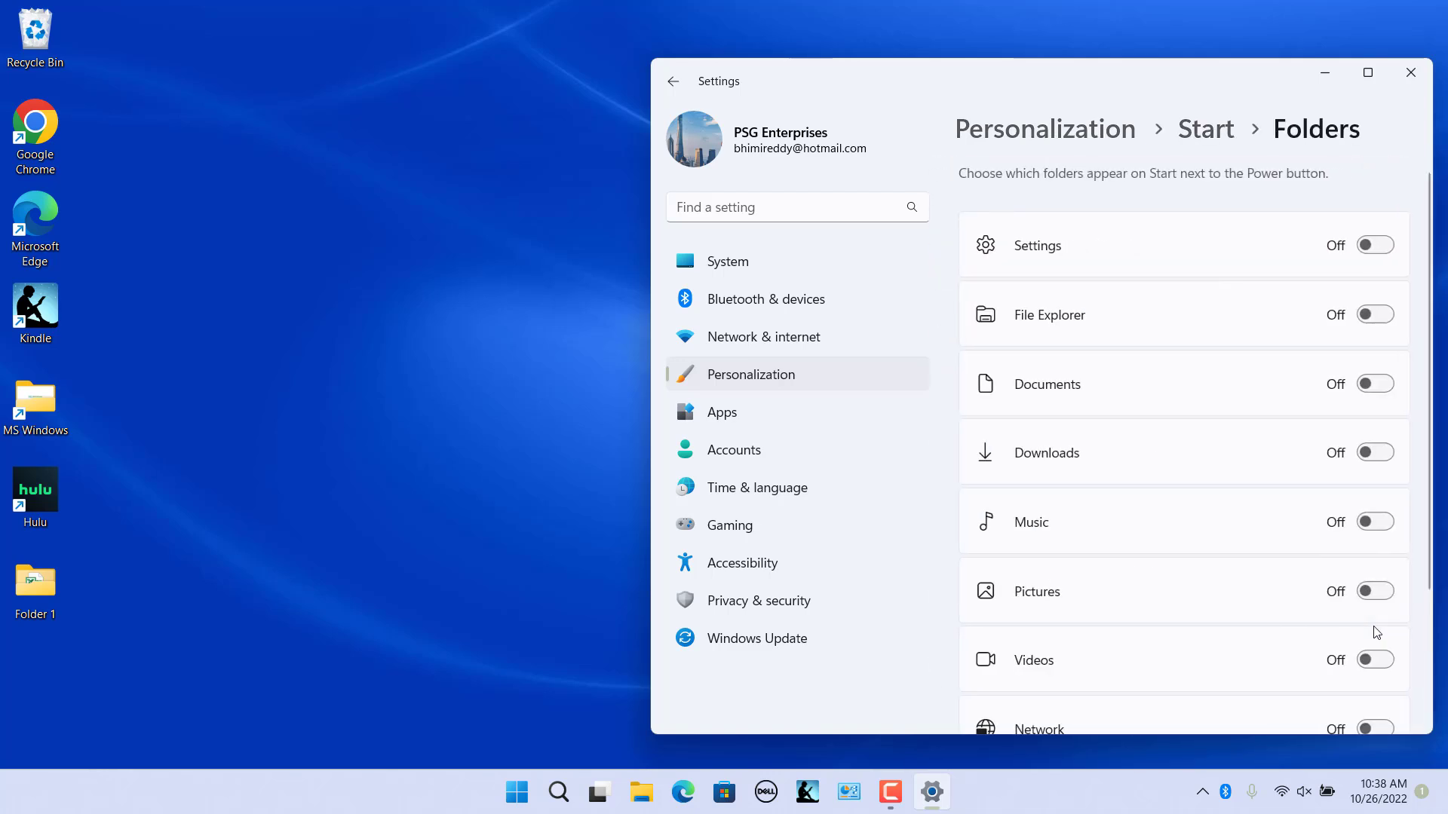
{"action": "left_click", "coordinate": [1384, 322]}
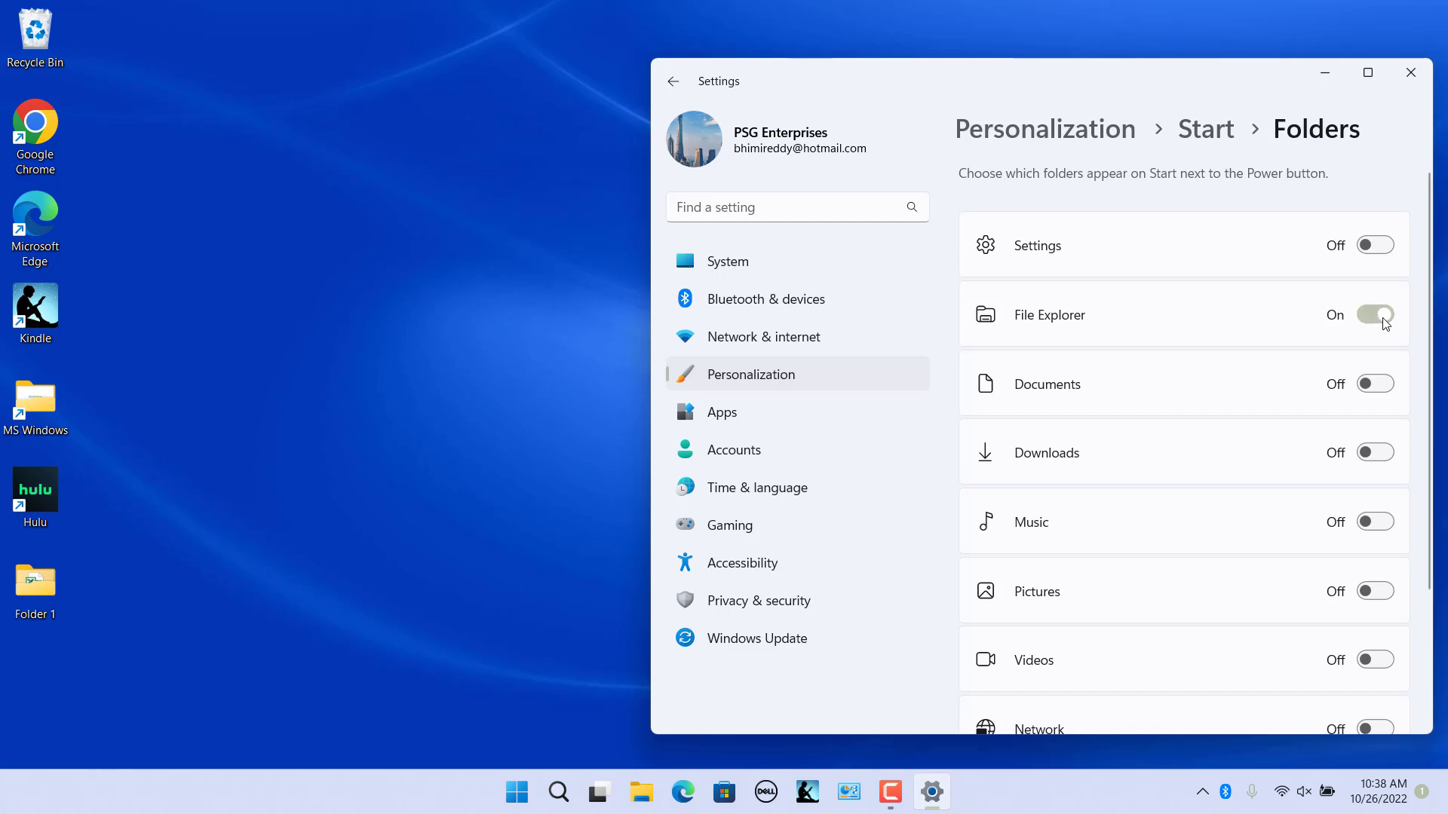
Step: Close Settings and open File Explorer from its new Start button beside Power
{"action": "left_click", "coordinate": [1411, 74]}
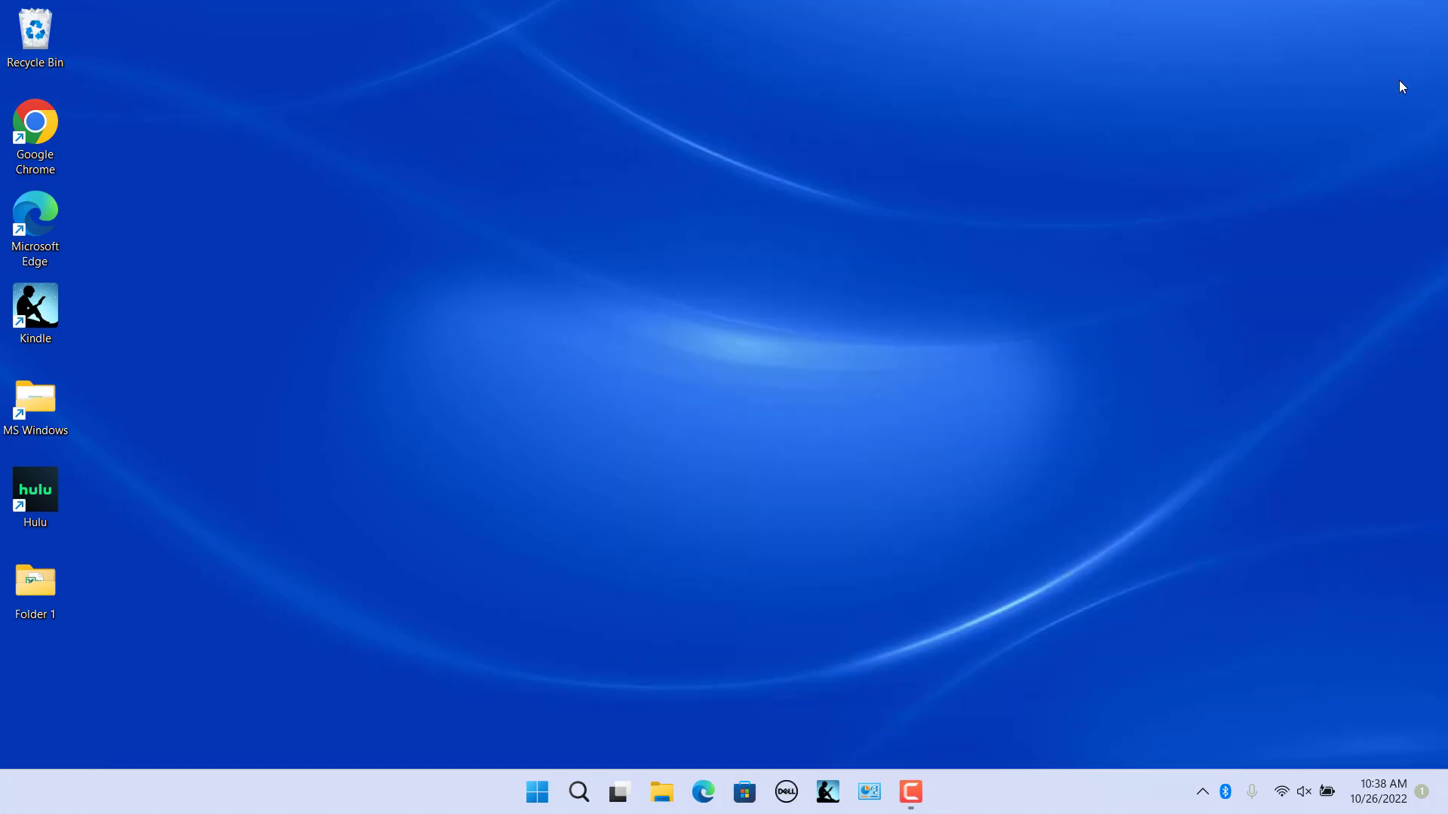
{"action": "left_click", "coordinate": [536, 794]}
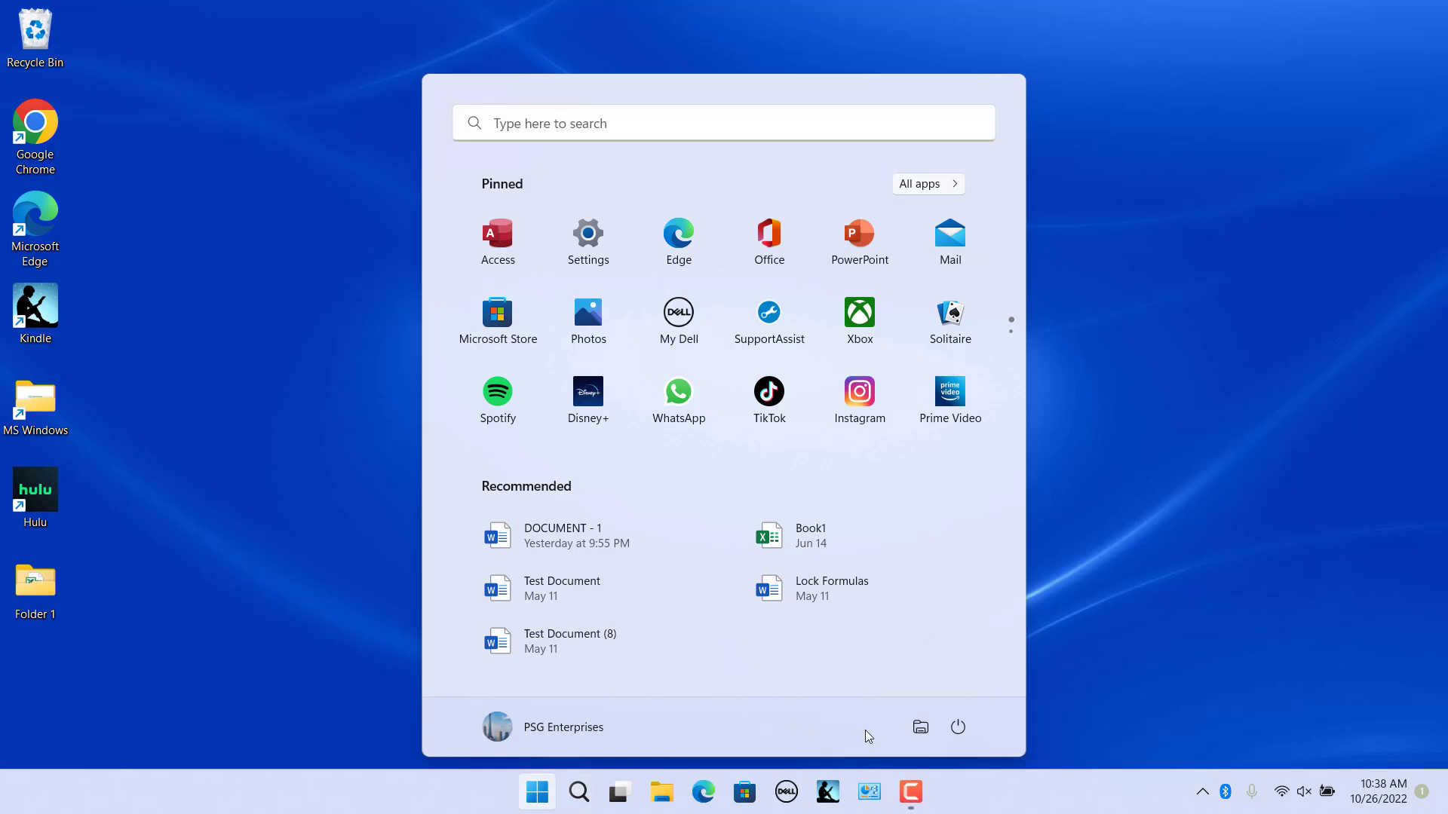
{"action": "left_click", "coordinate": [920, 728]}
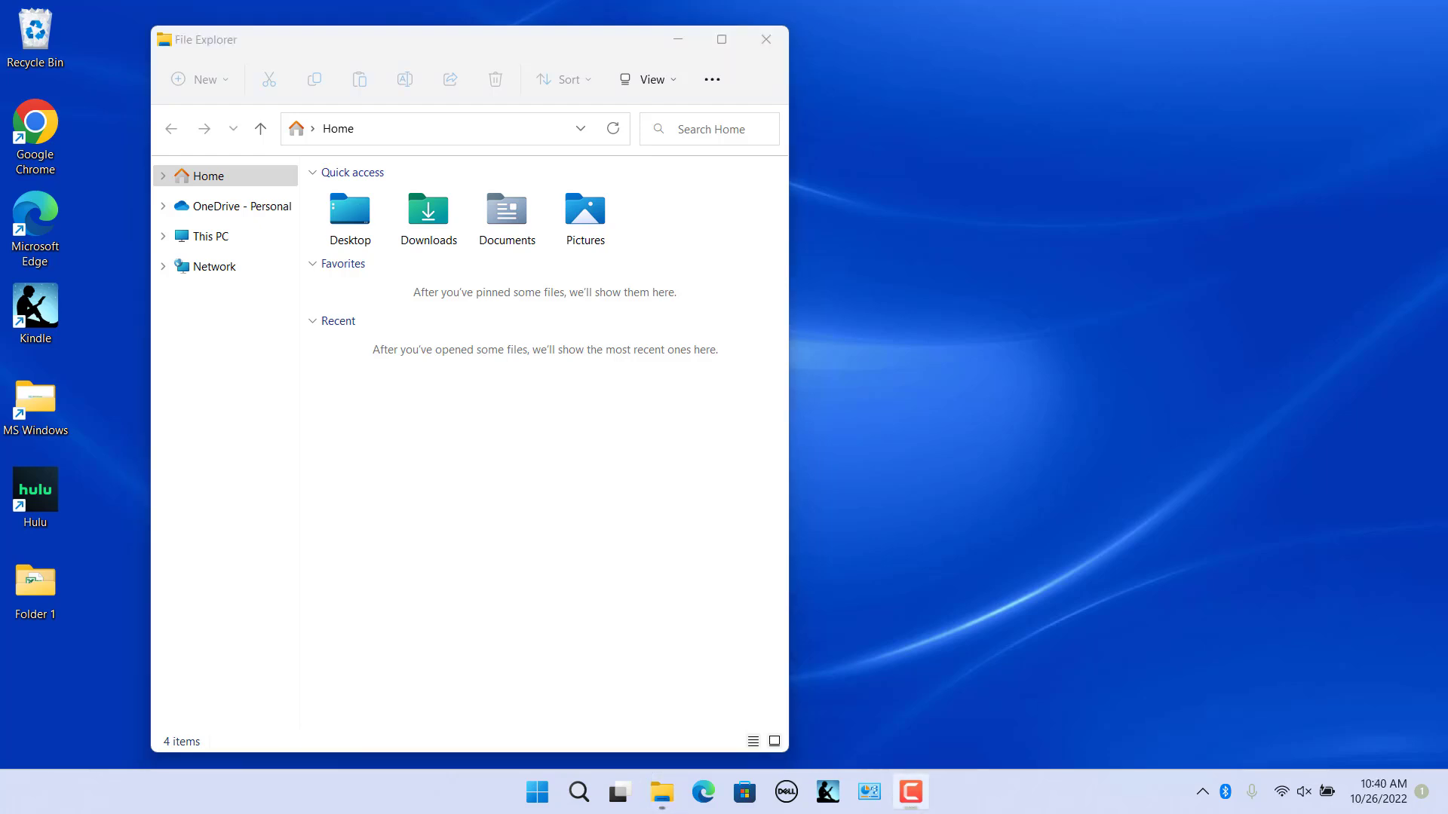
Step: Expand This PC, view Desktop, then open Program Files on the OS (C:) drive
{"action": "left_click", "coordinate": [207, 238]}
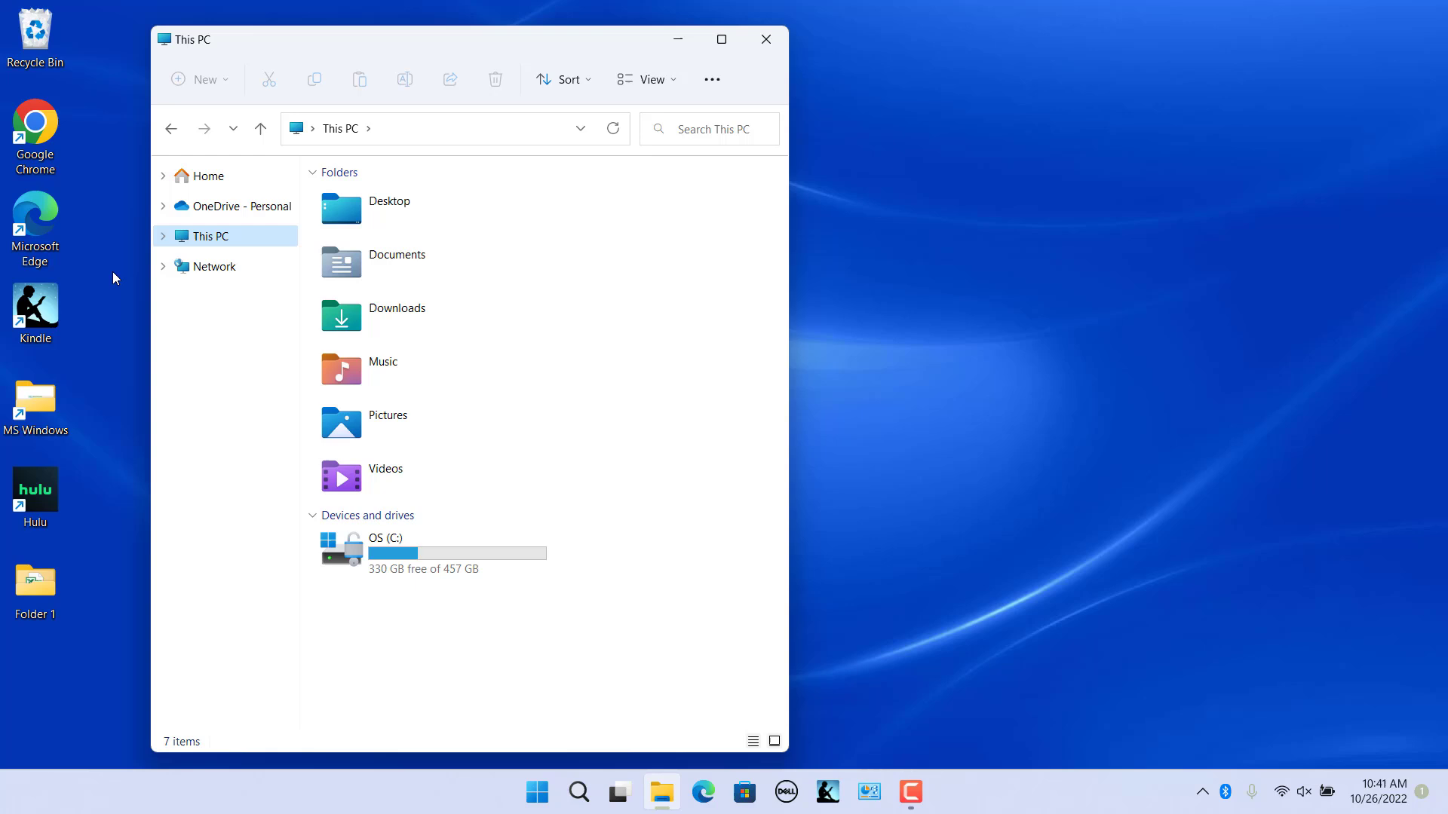
{"action": "left_click", "coordinate": [163, 237]}
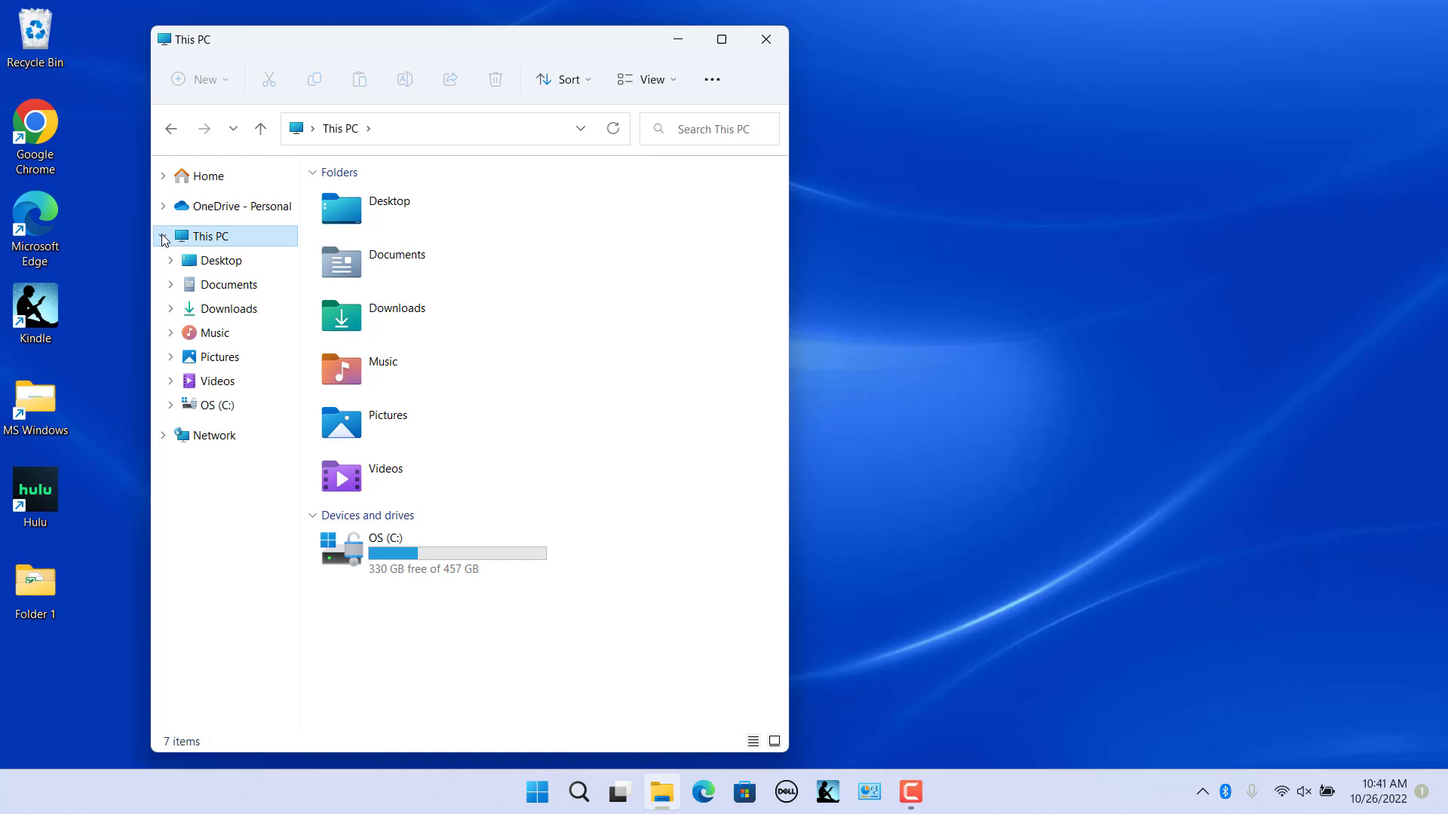
{"action": "left_click", "coordinate": [208, 263]}
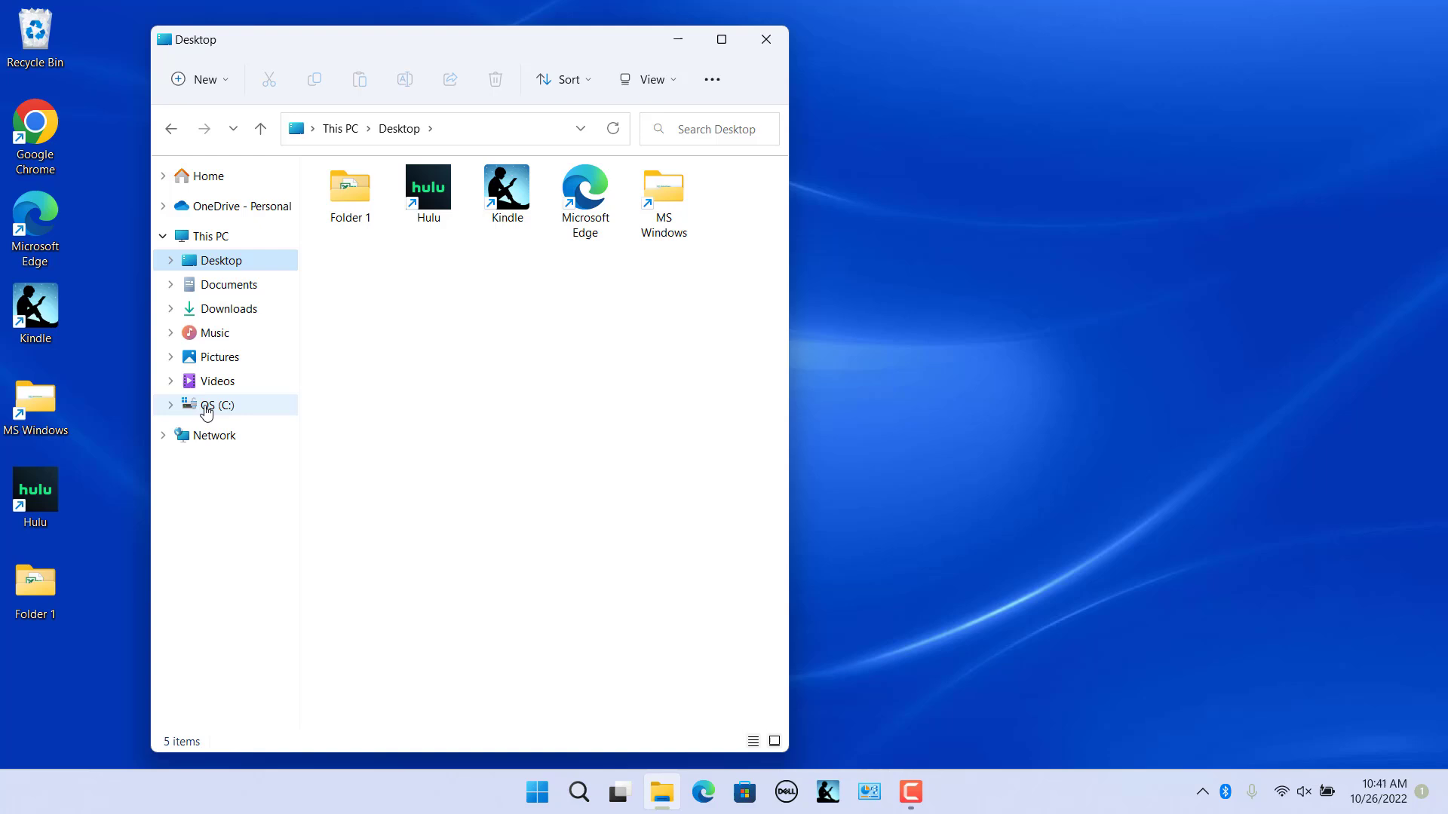
{"action": "left_click", "coordinate": [206, 408]}
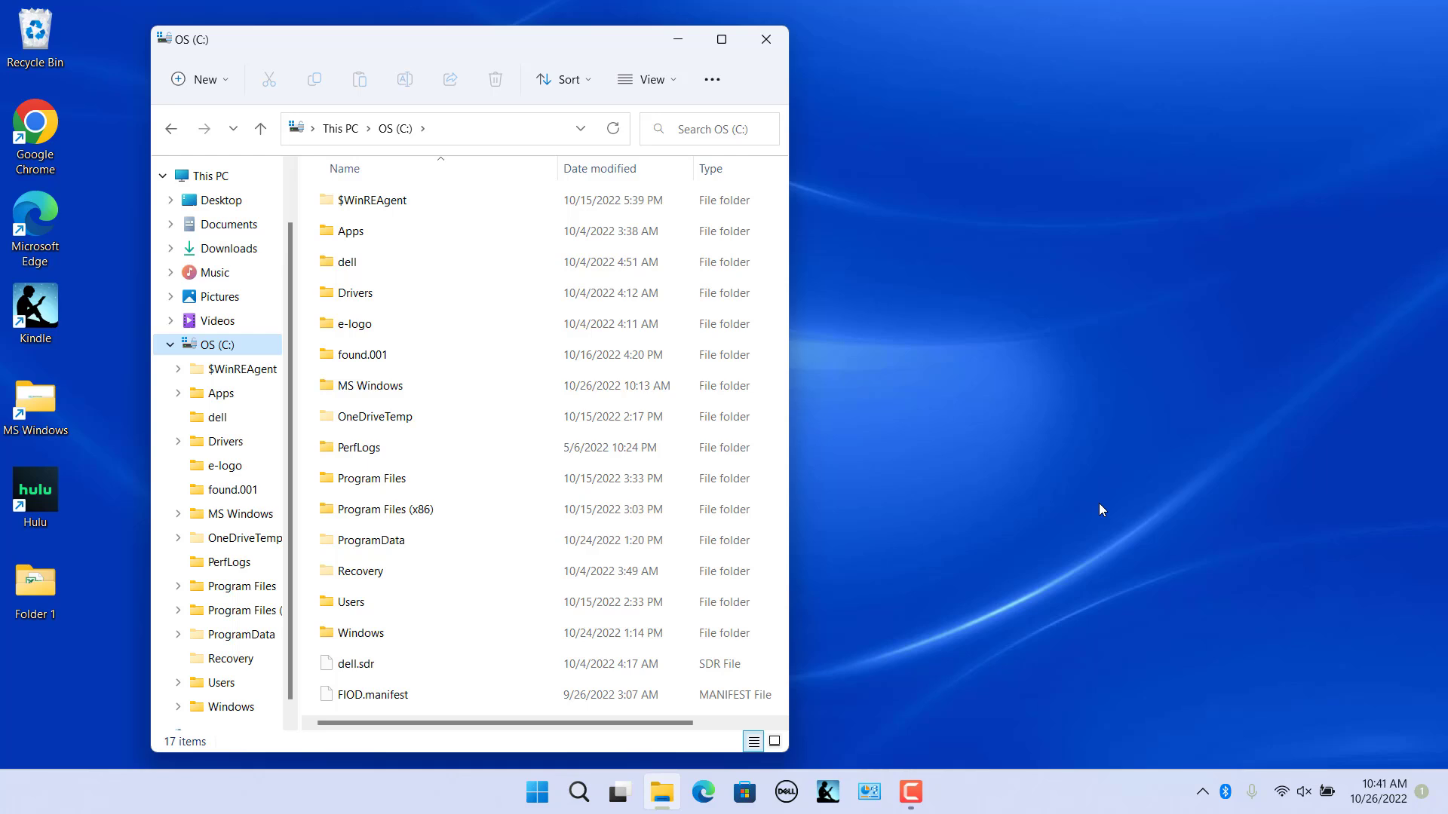
{"action": "double_click", "coordinate": [362, 478]}
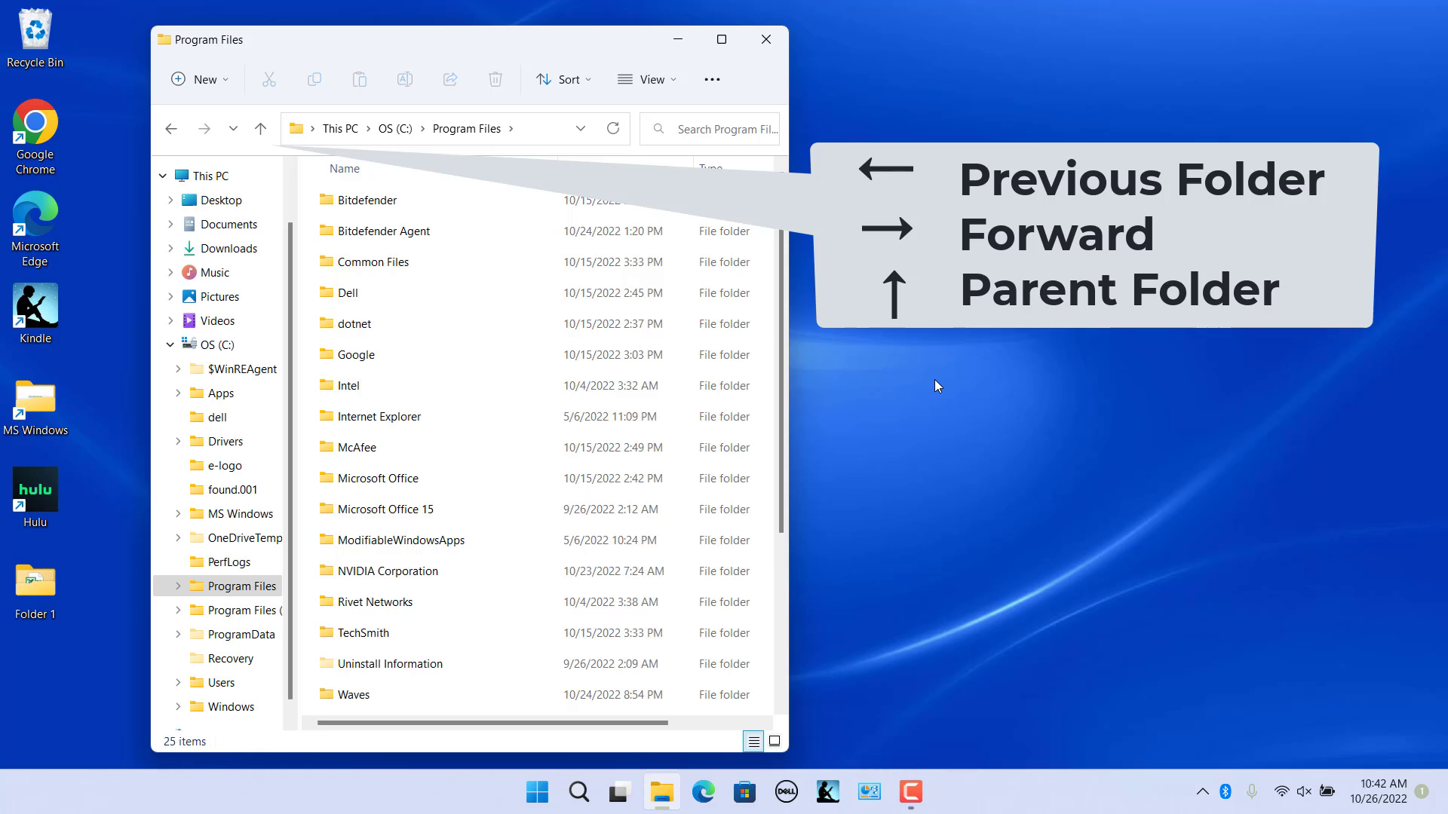
Step: Go Back, Forward, then Up from Program Files to the OS (C:) root
{"action": "left_click", "coordinate": [171, 129]}
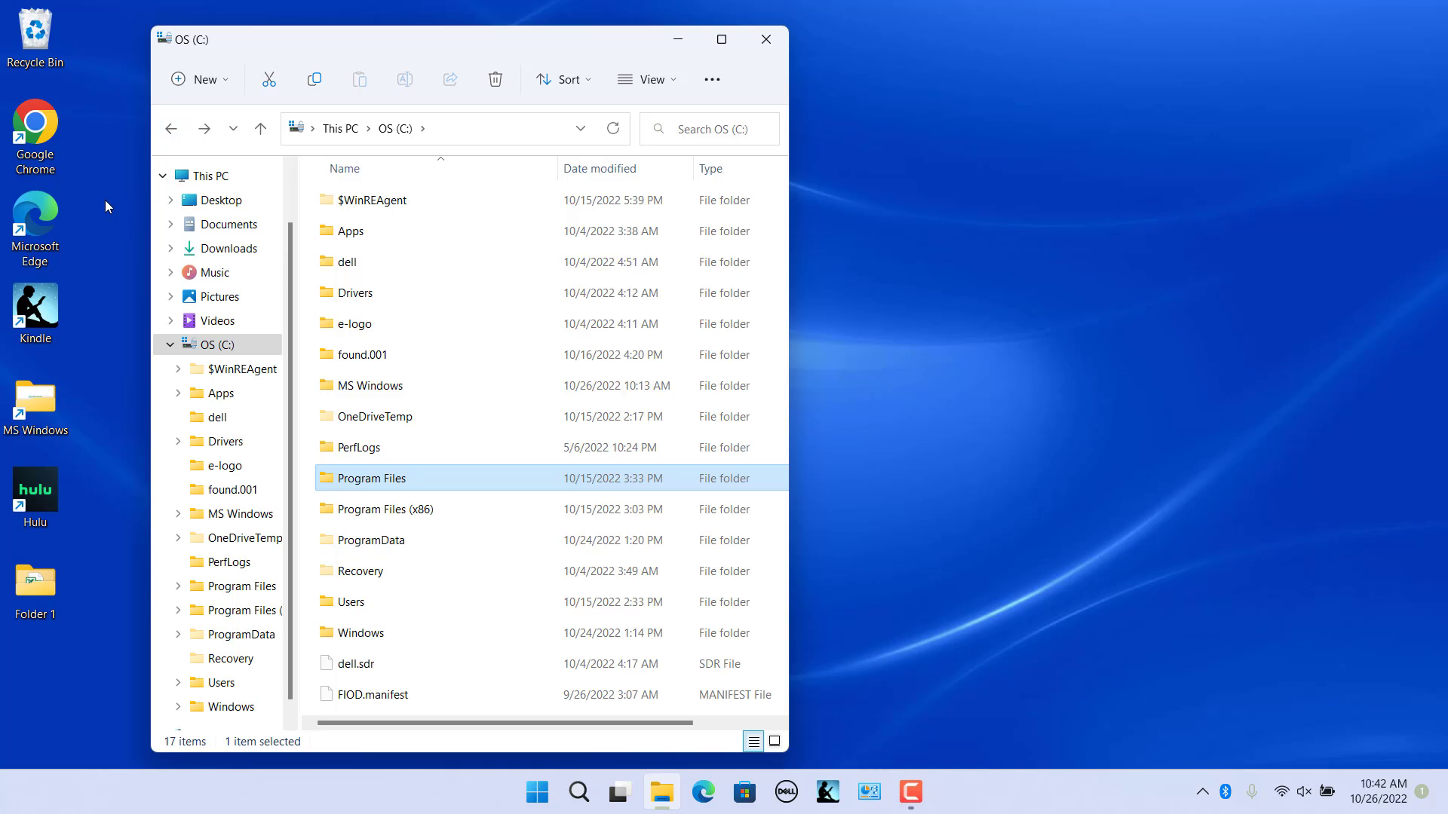
{"action": "left_click", "coordinate": [204, 129]}
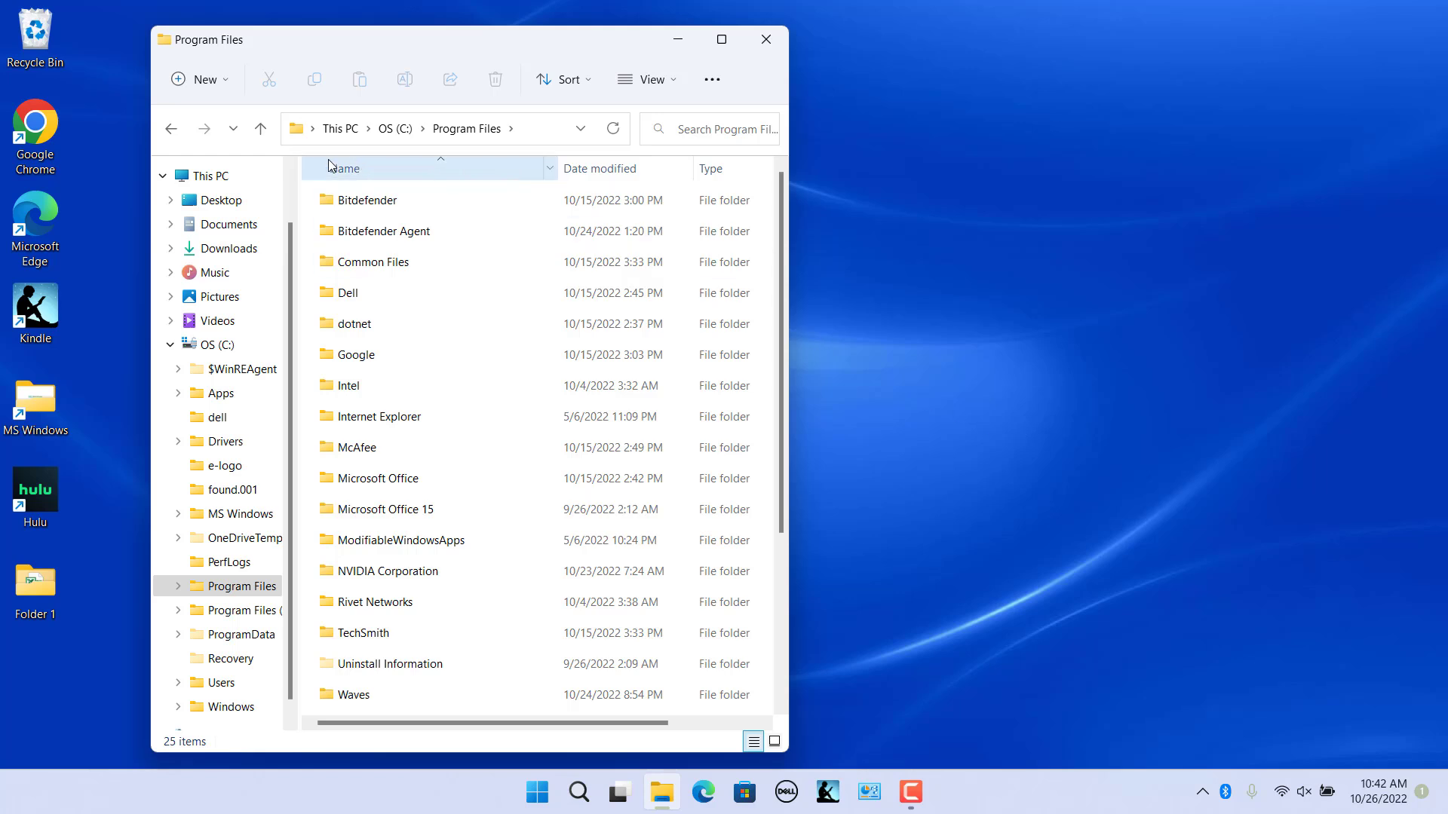
{"action": "left_click", "coordinate": [261, 132]}
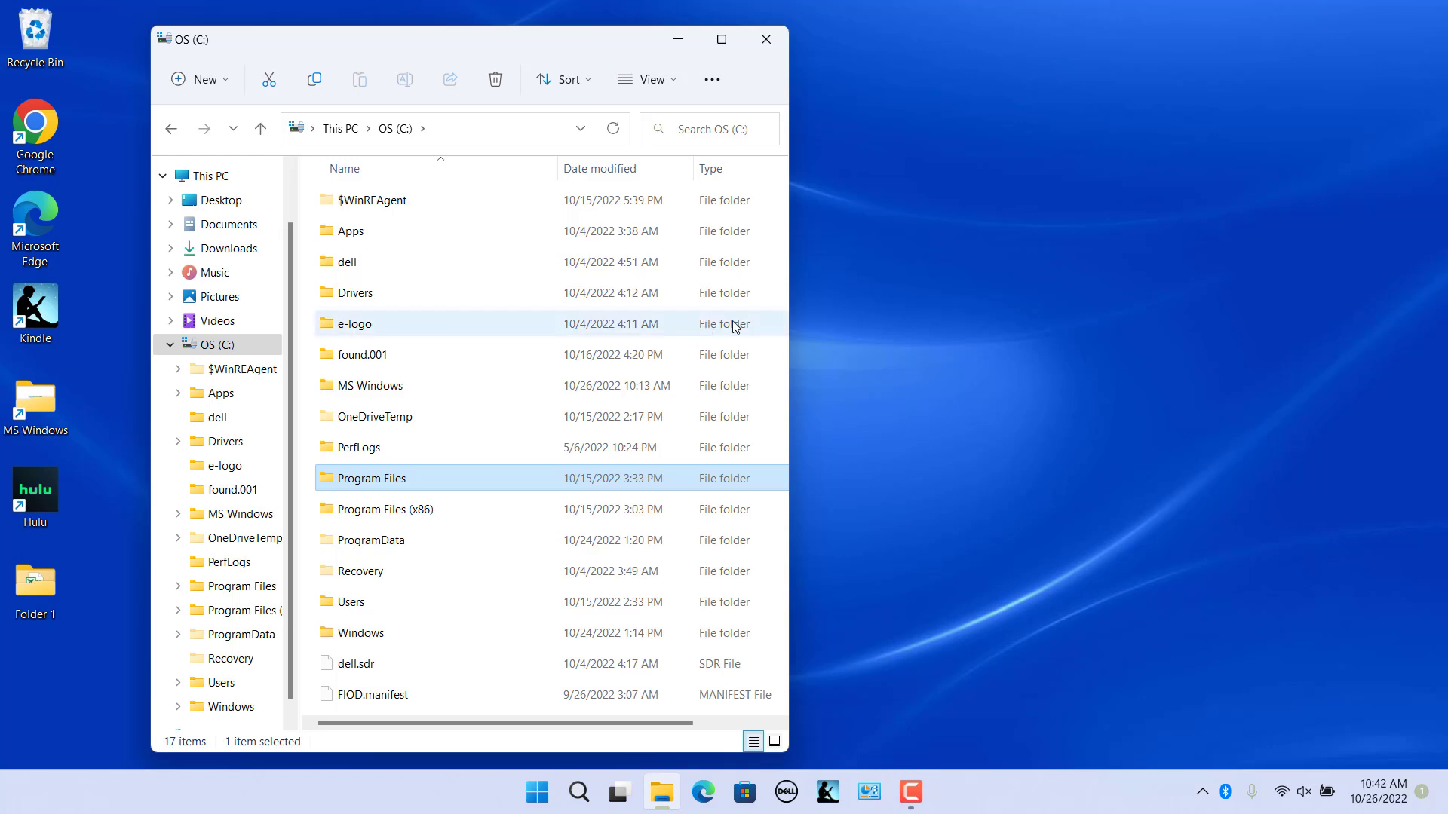
Step: Paste the Folder 1 path into the address bar, then check and dismiss recent locations
{"action": "left_click", "coordinate": [446, 136]}
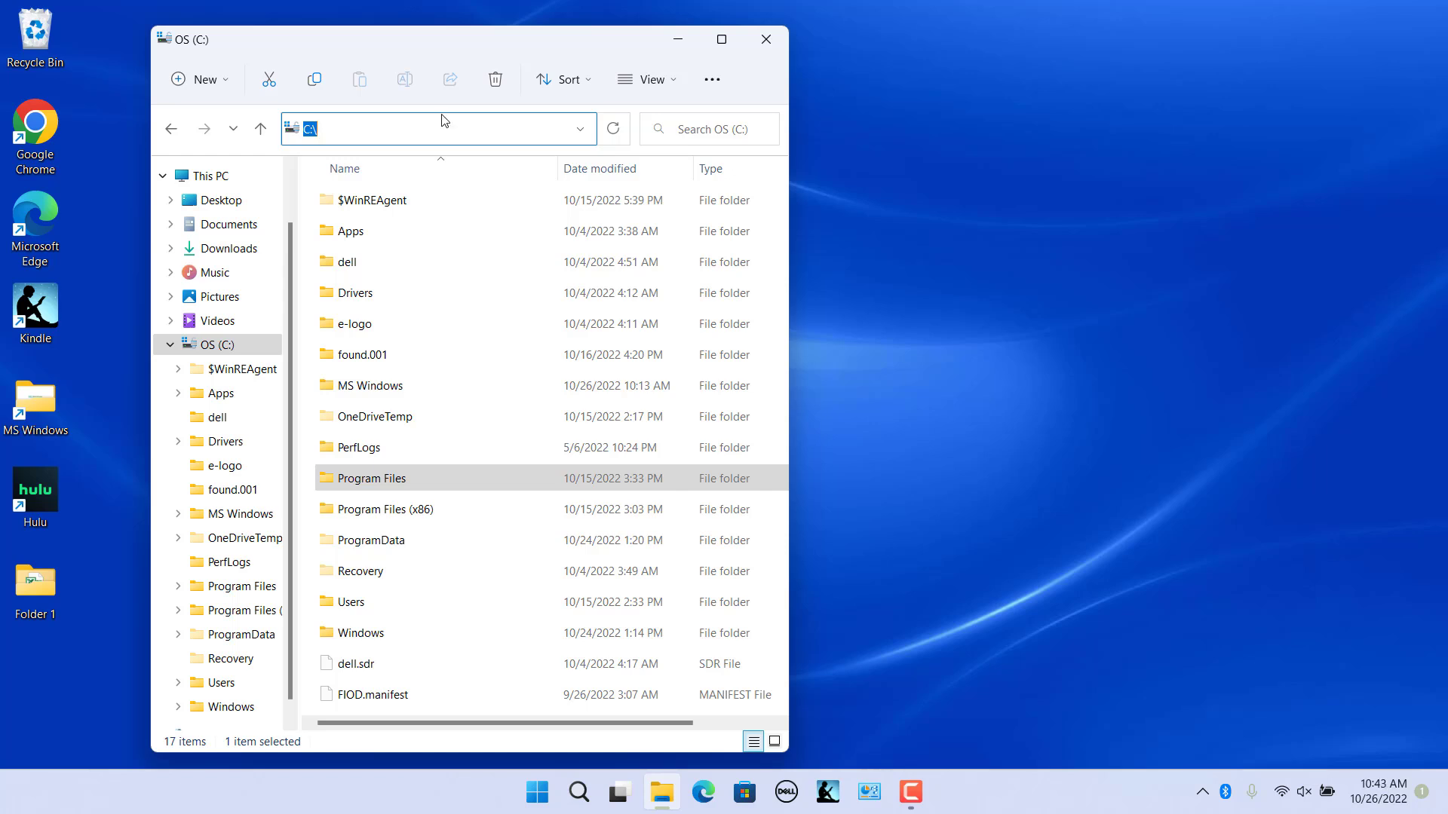
{"action": "left_click", "coordinate": [260, 128]}
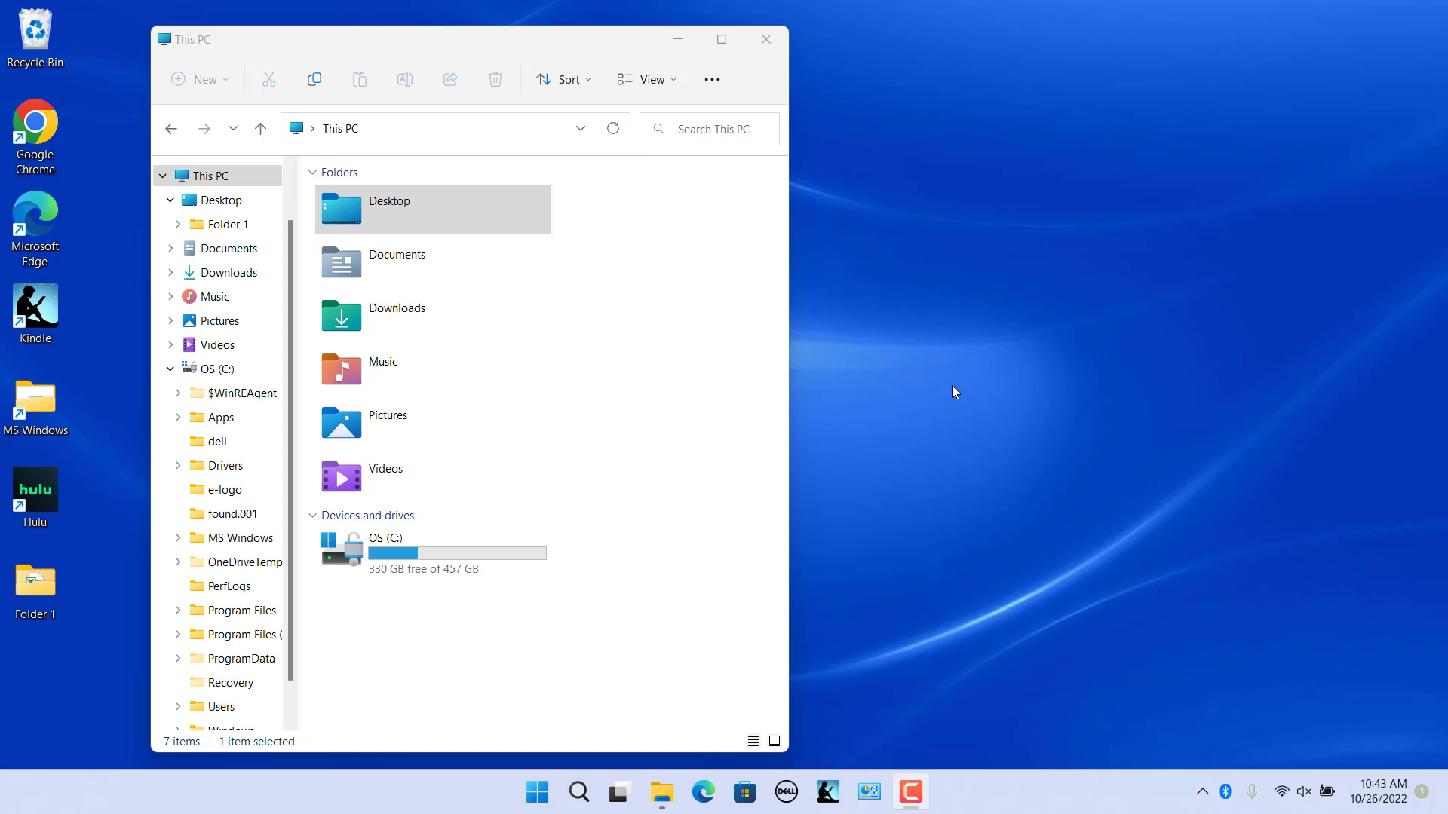
{"action": "left_click", "coordinate": [385, 129]}
{"action": "type", "text": "C:\\Users\\bhimi\\Desktop\\Folder 1"}
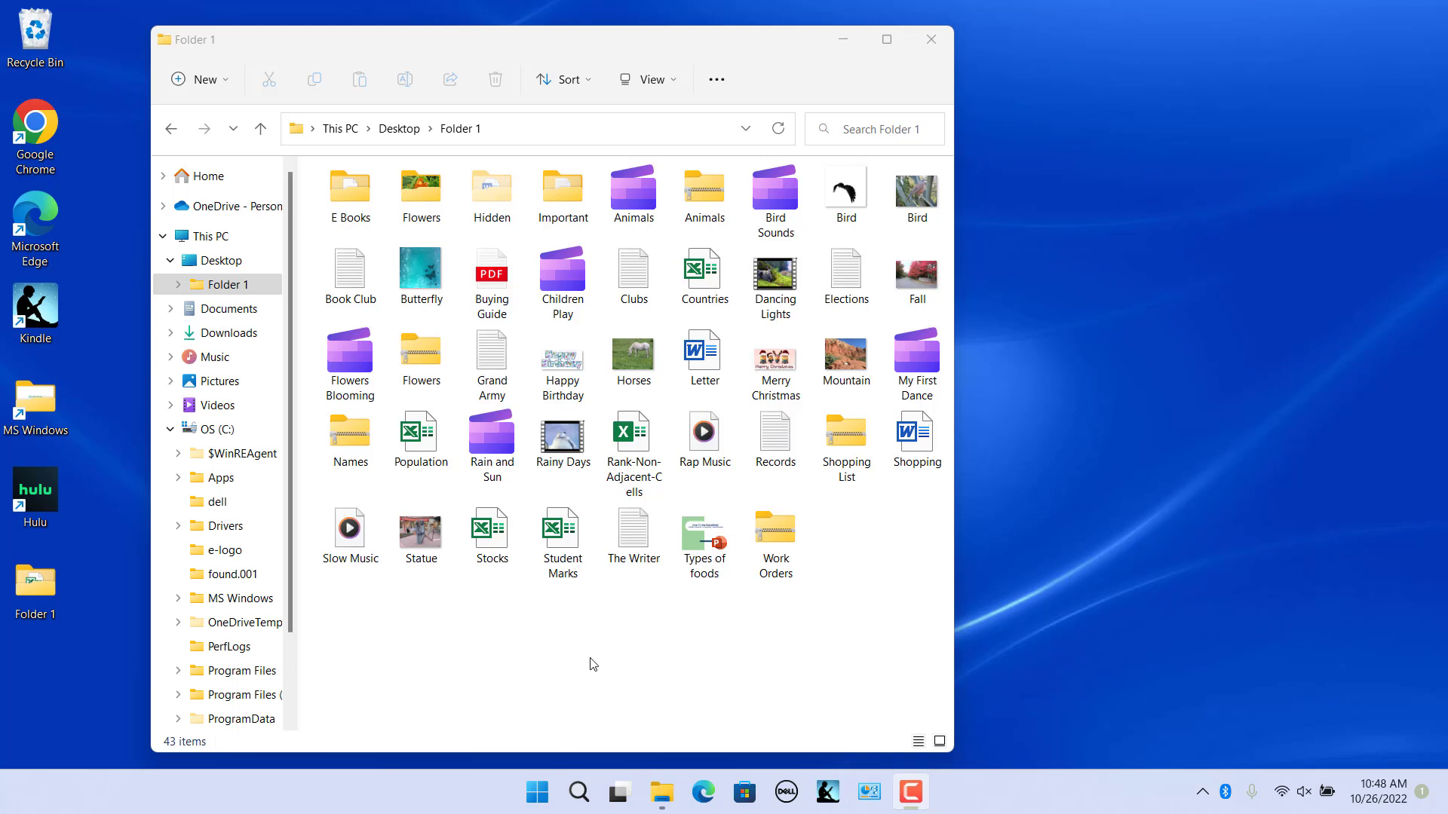
{"action": "left_click", "coordinate": [747, 130]}
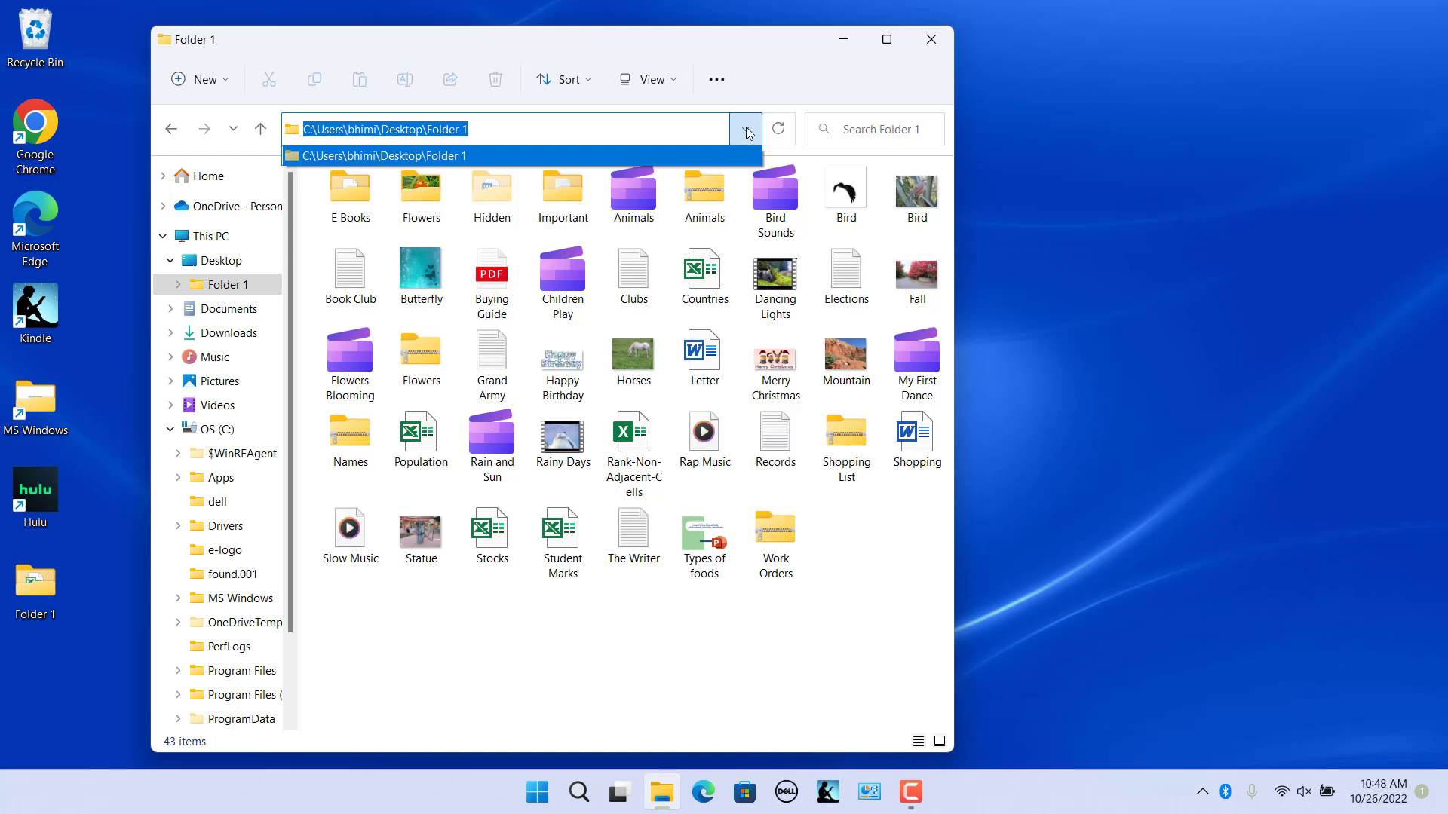
{"action": "left_click", "coordinate": [1121, 563]}
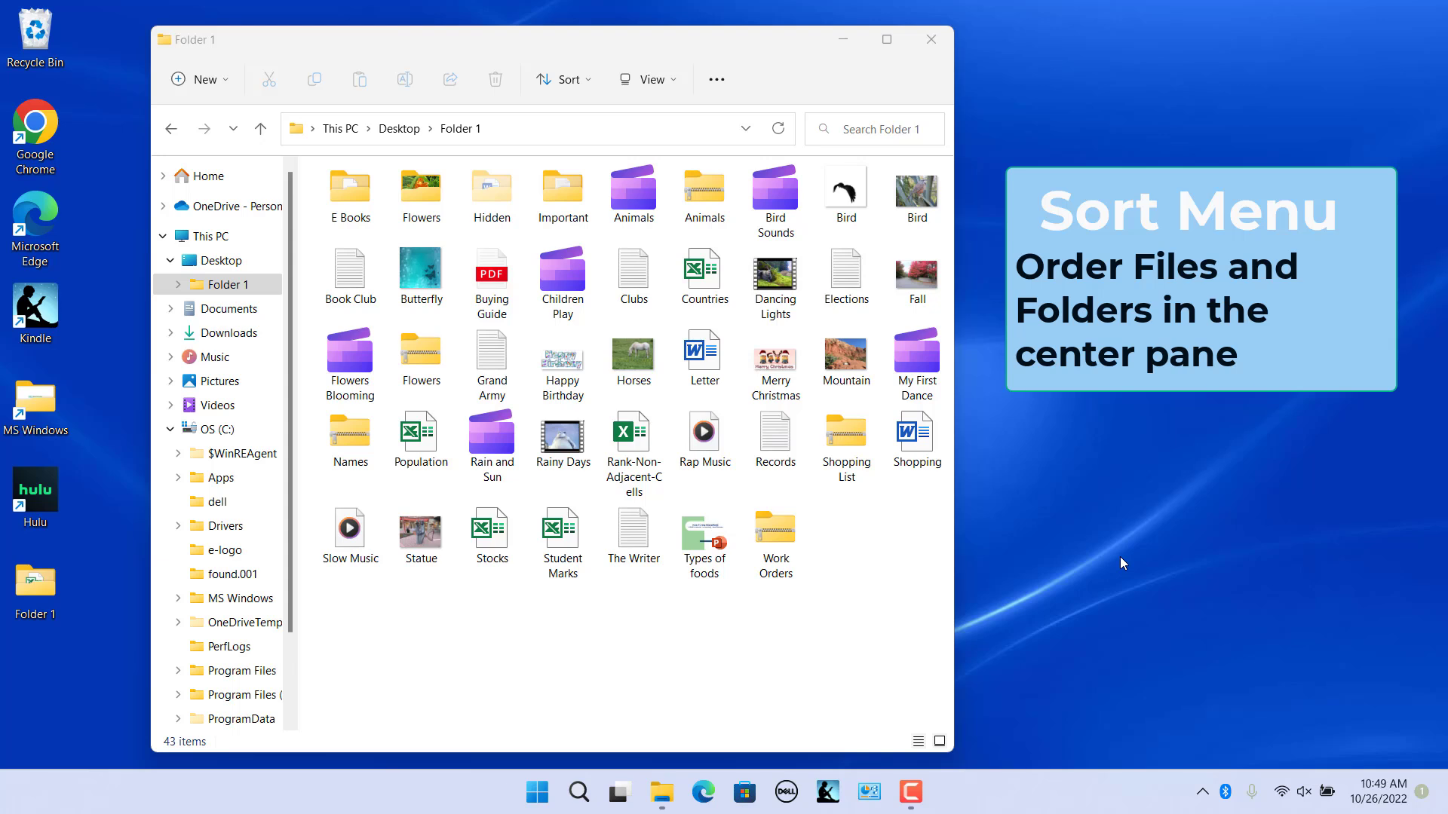
{"action": "left_click", "coordinate": [593, 83]}
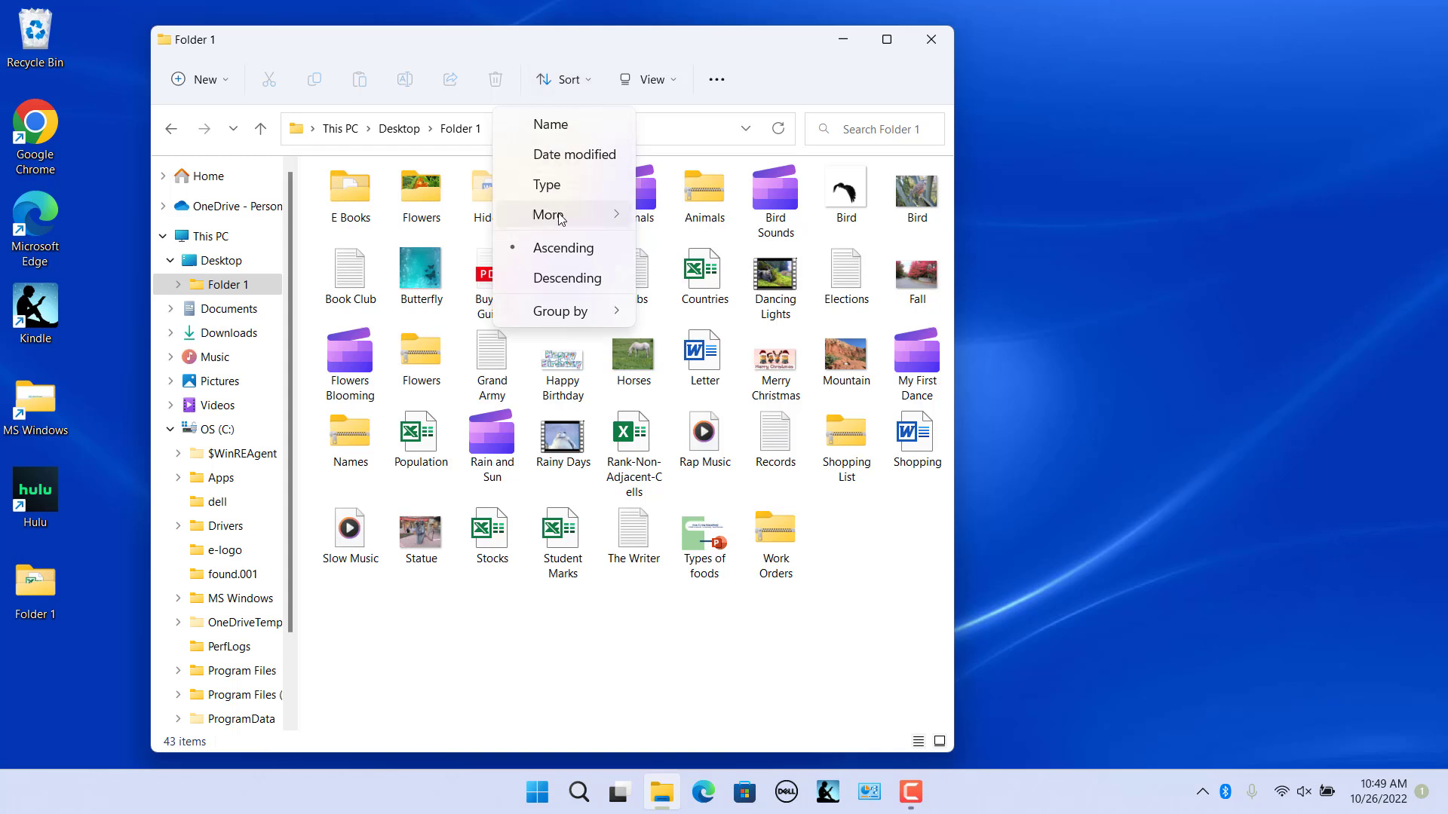
{"action": "mouse_move", "coordinate": [556, 215]}
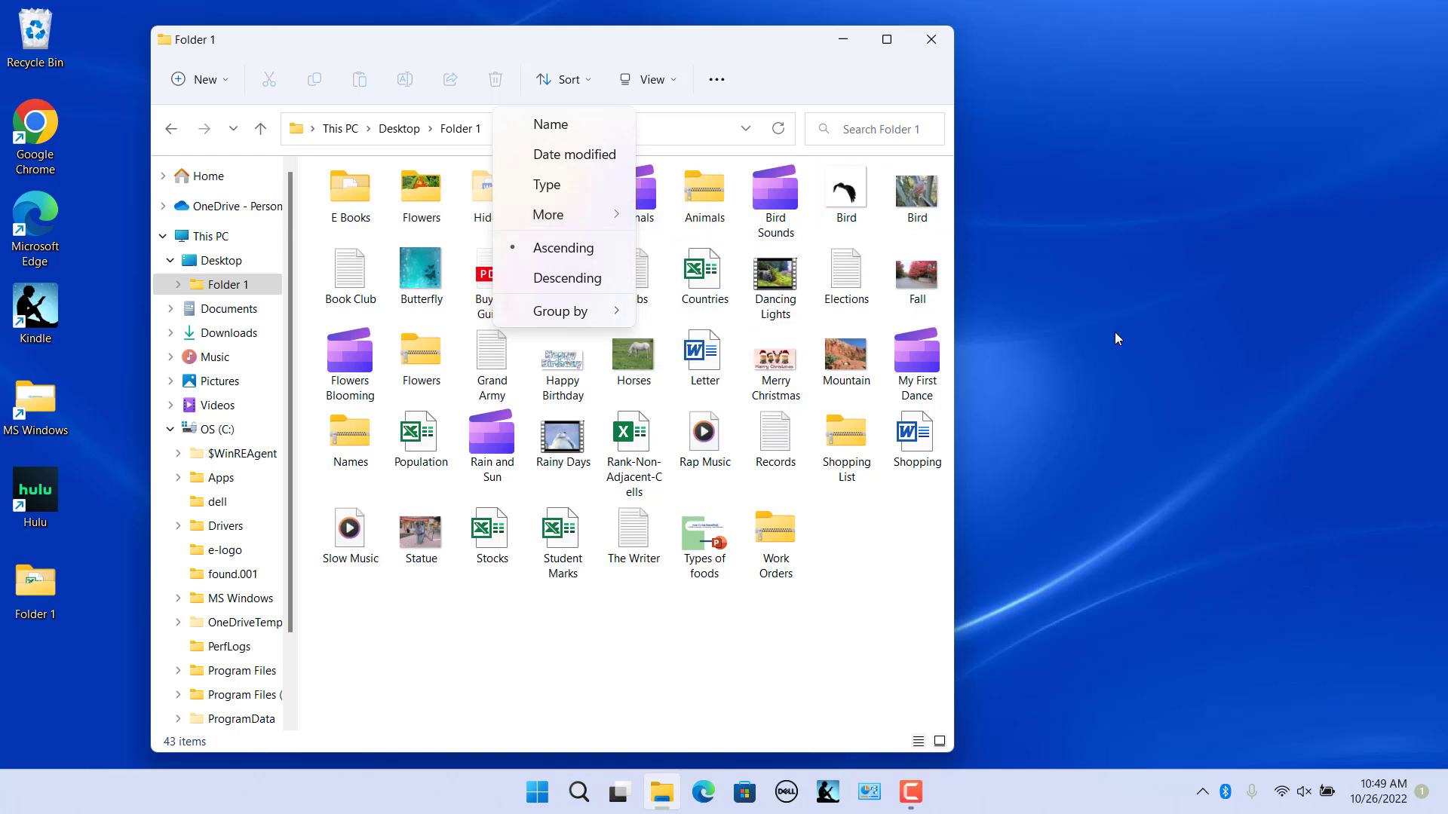
{"action": "mouse_move", "coordinate": [594, 315]}
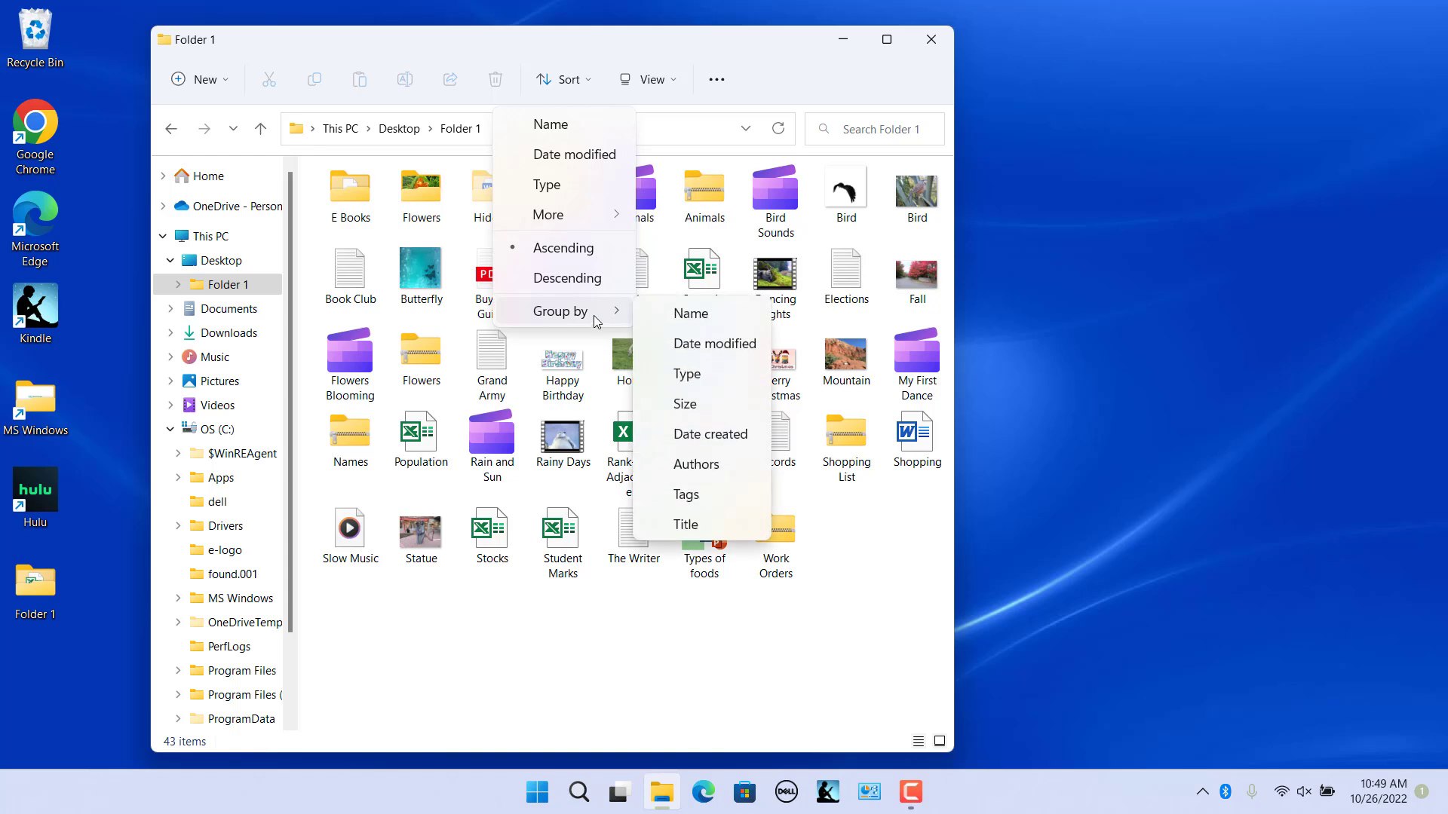
{"action": "left_click", "coordinate": [1220, 420]}
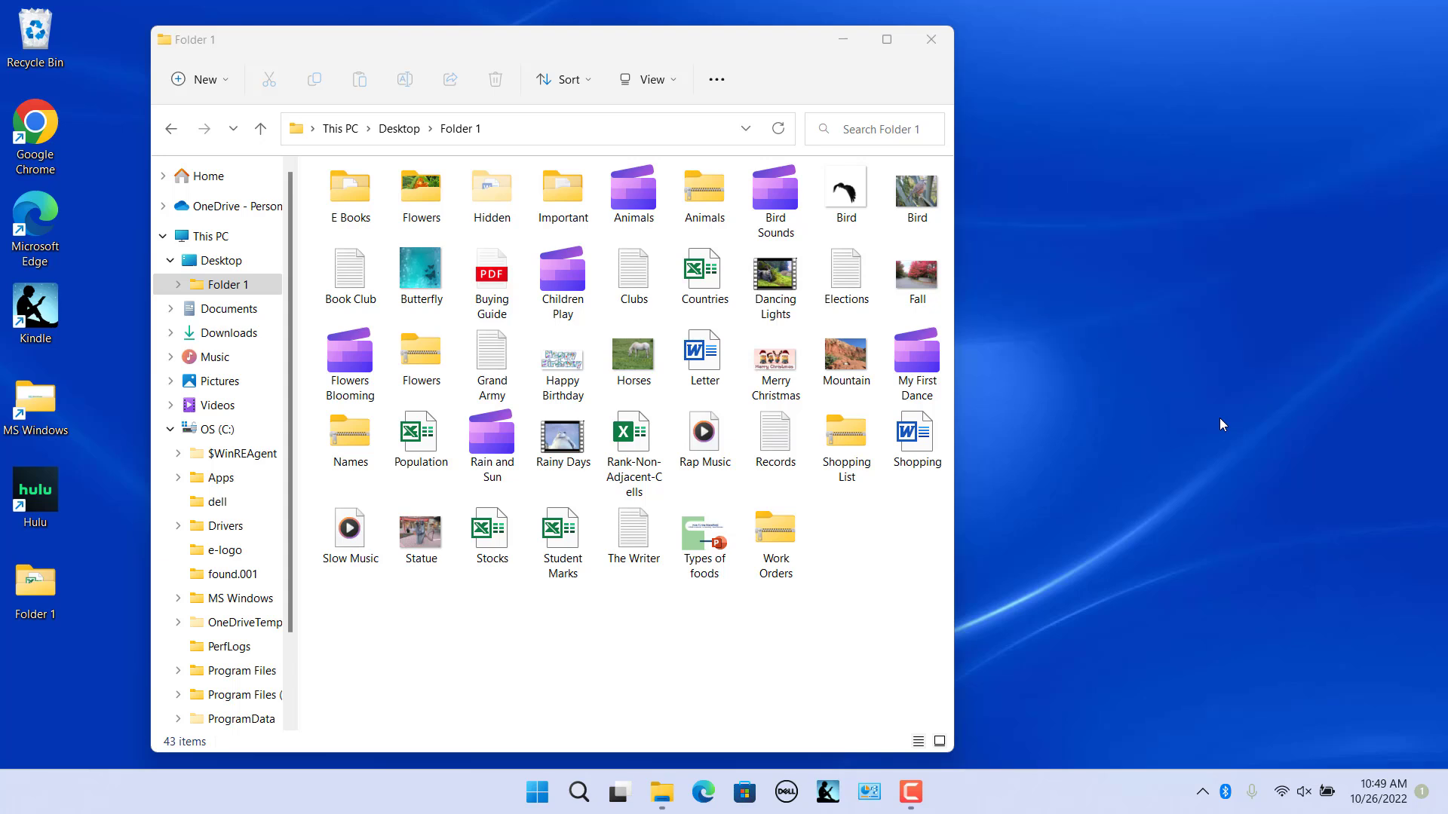
Step: Switch Folder 1 to Details view, toggle Compact view on and off, and open View > Show
{"action": "left_click", "coordinate": [673, 84]}
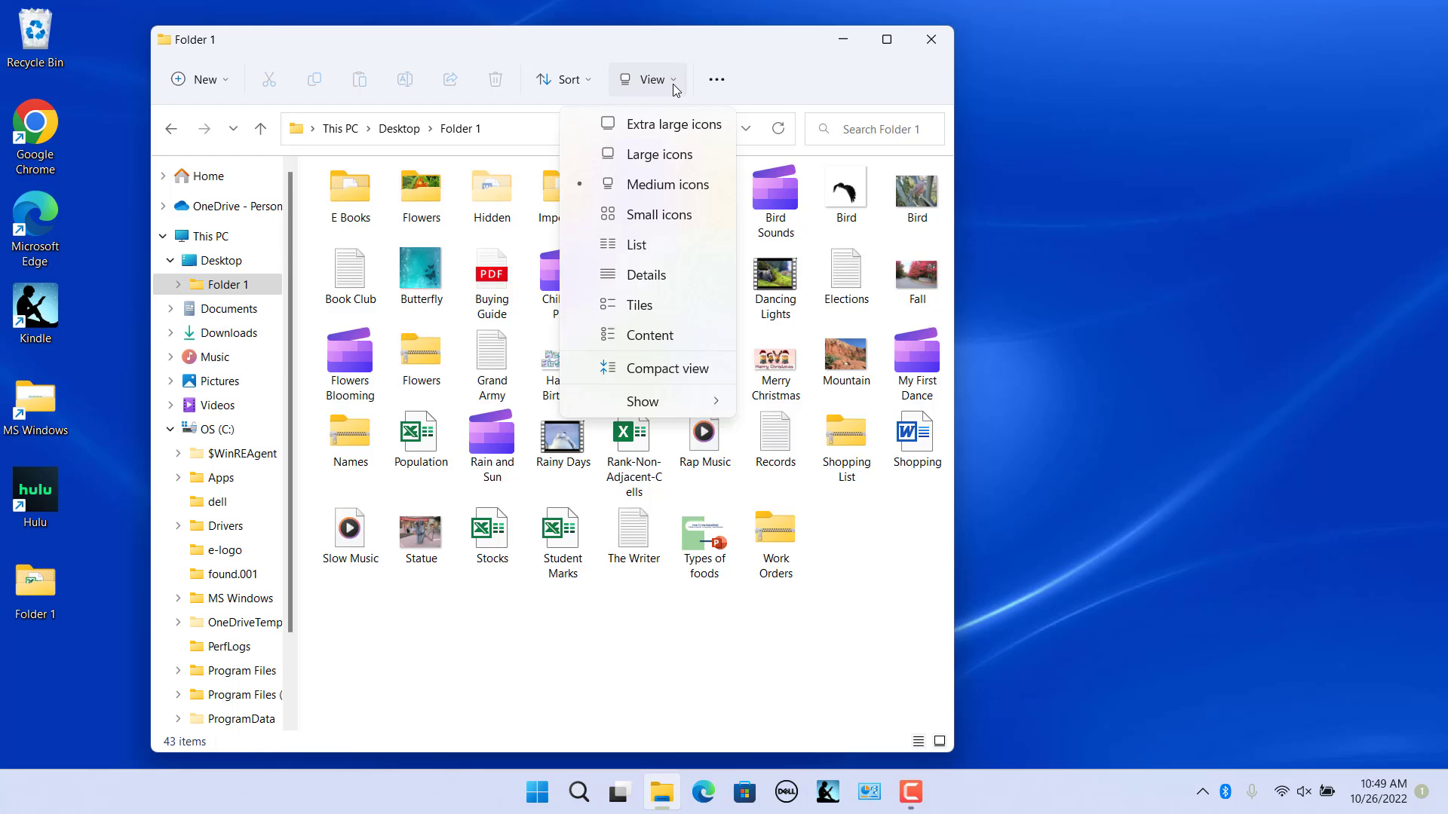
{"action": "left_click", "coordinate": [646, 275]}
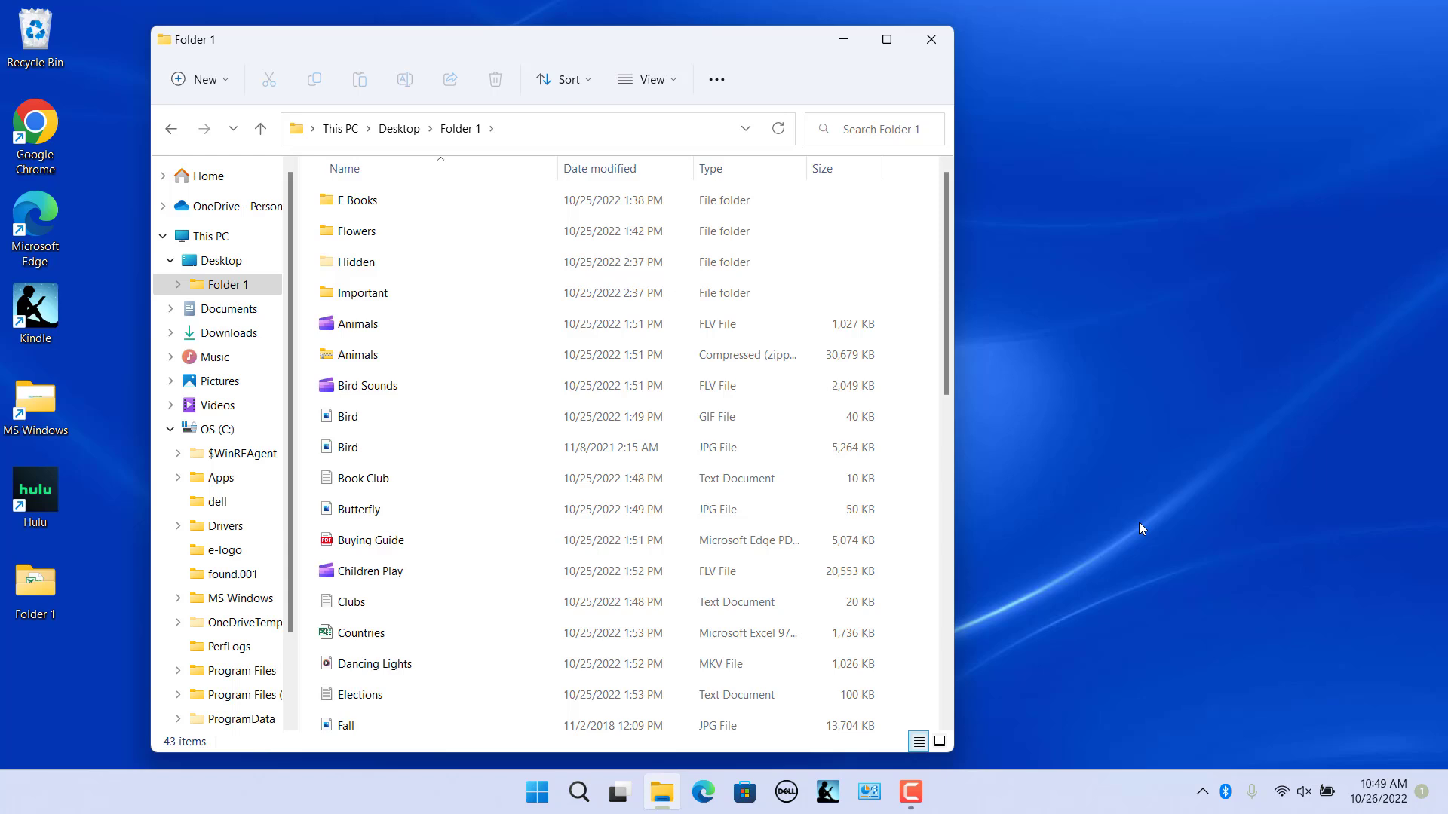
{"action": "left_click", "coordinate": [671, 85]}
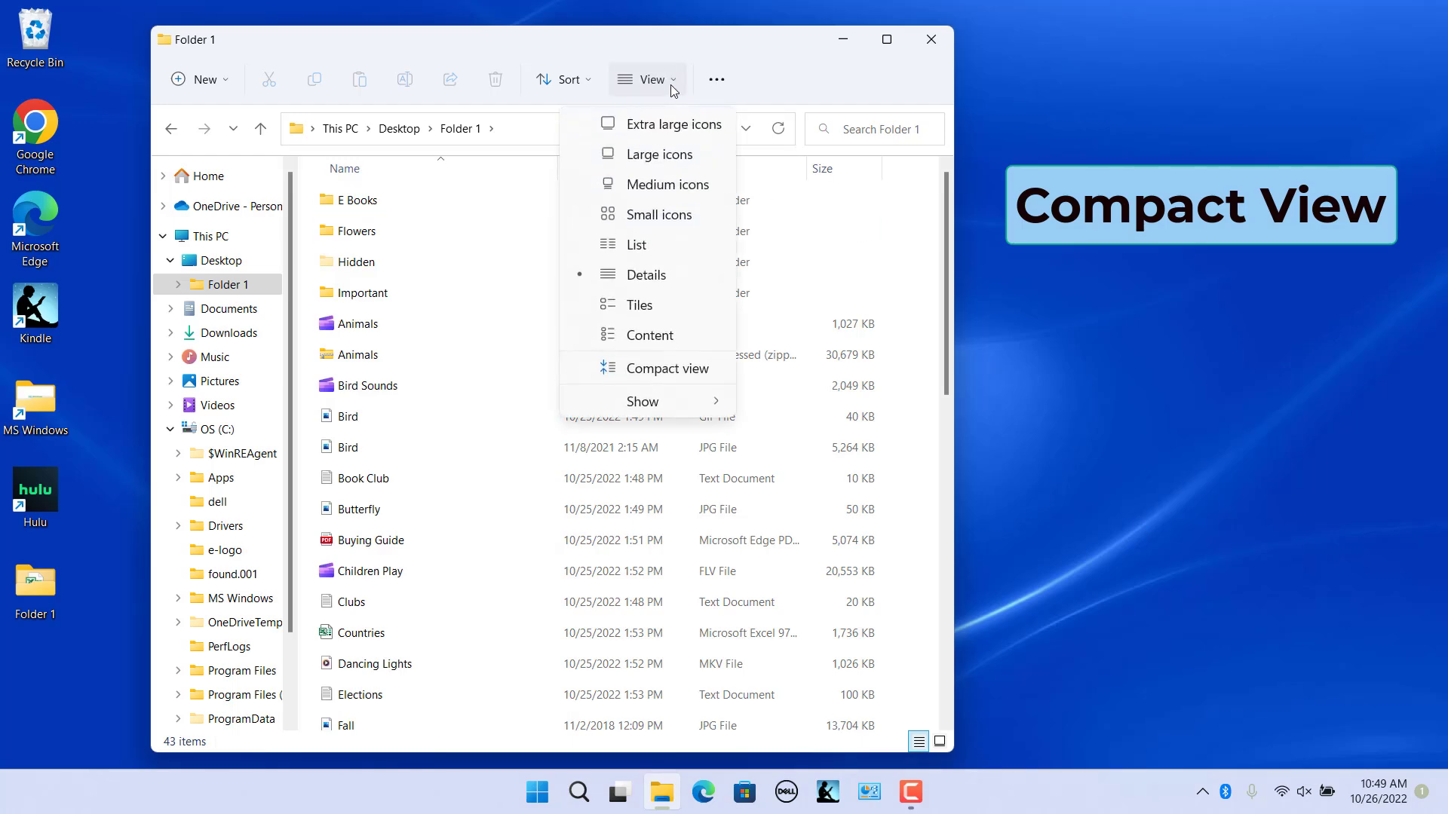
{"action": "left_click", "coordinate": [672, 374]}
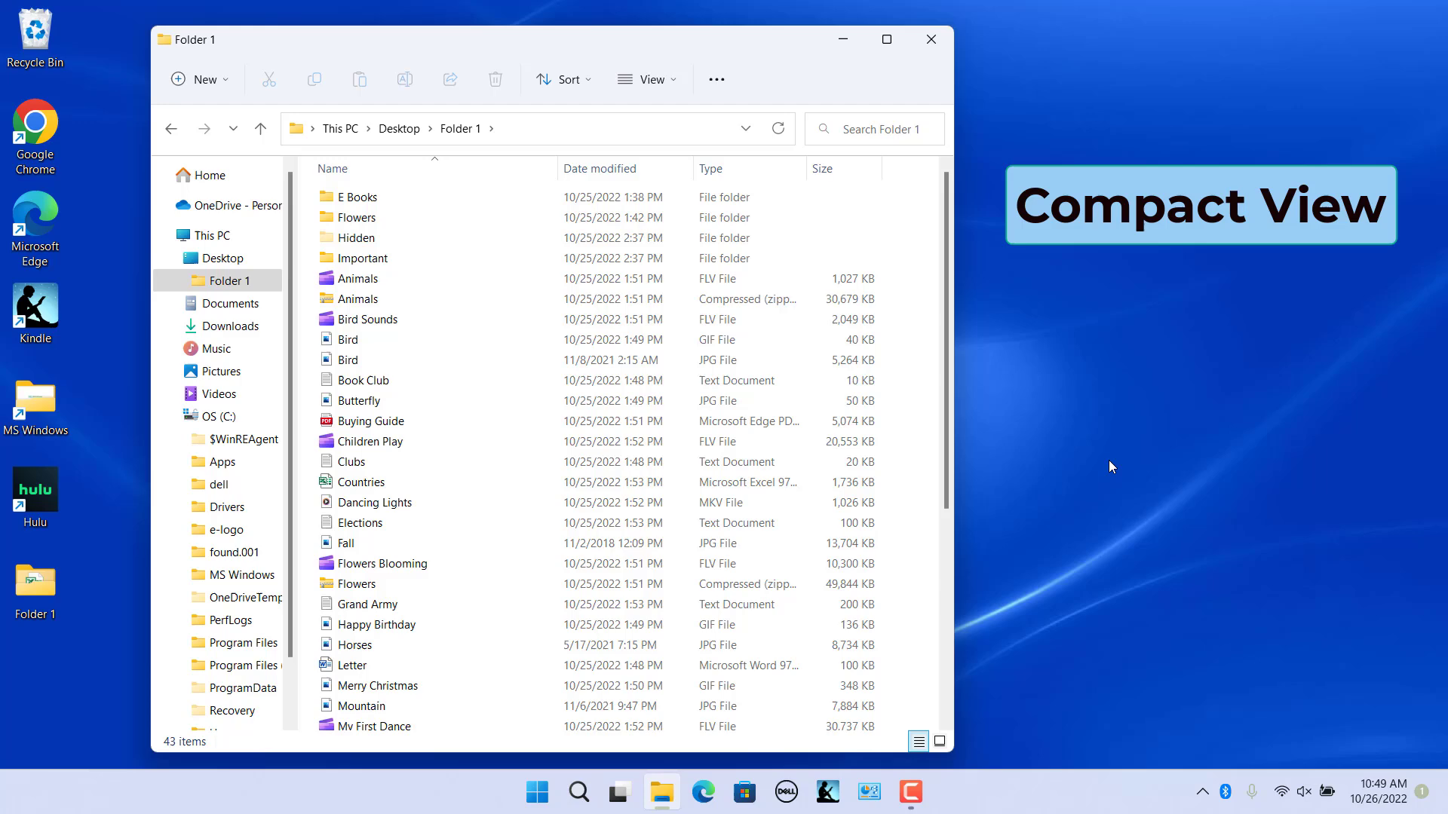
{"action": "left_click", "coordinate": [667, 82]}
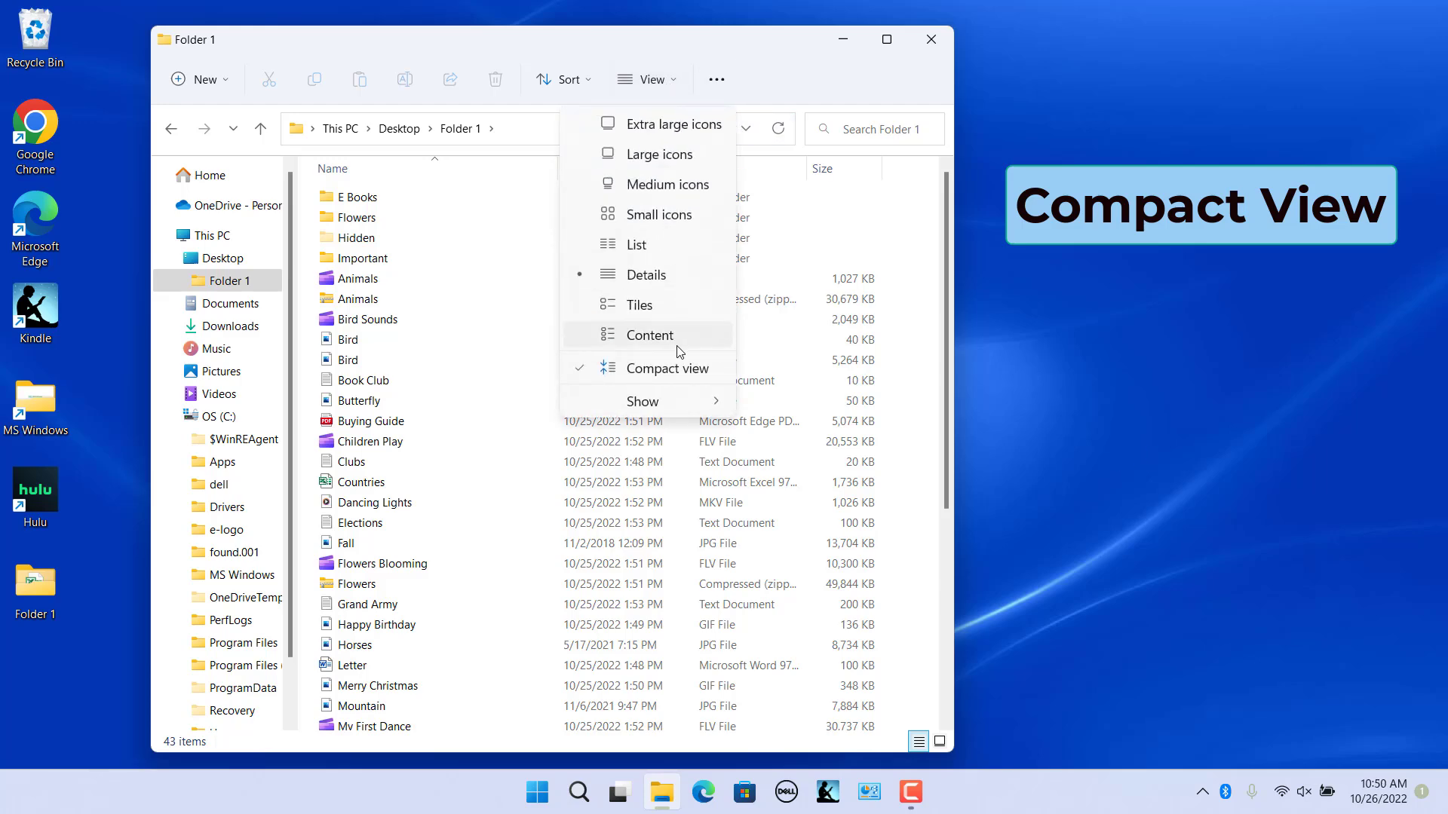
{"action": "left_click", "coordinate": [663, 368]}
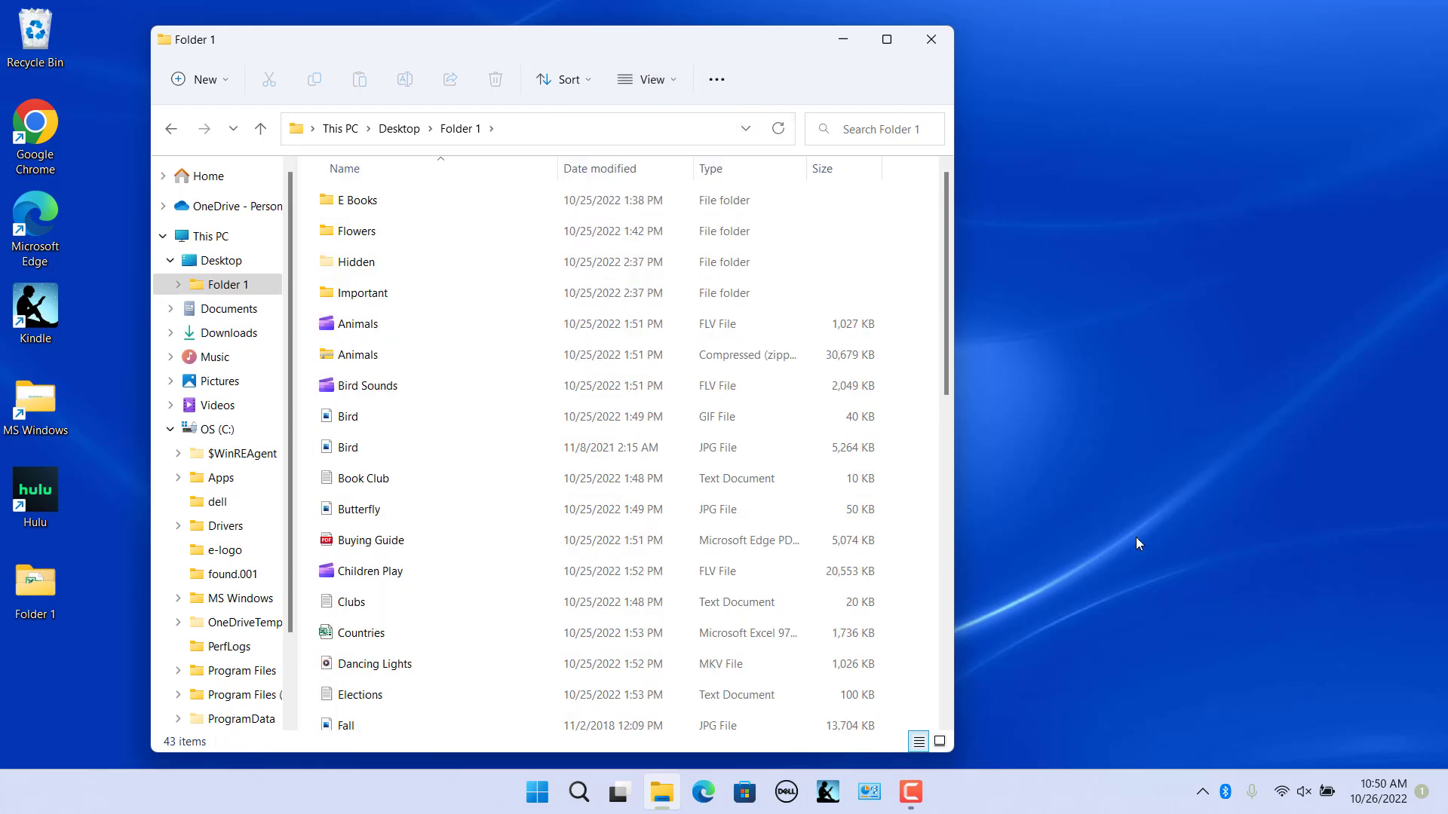
{"action": "left_click", "coordinate": [647, 79]}
{"action": "mouse_move", "coordinate": [669, 400]}
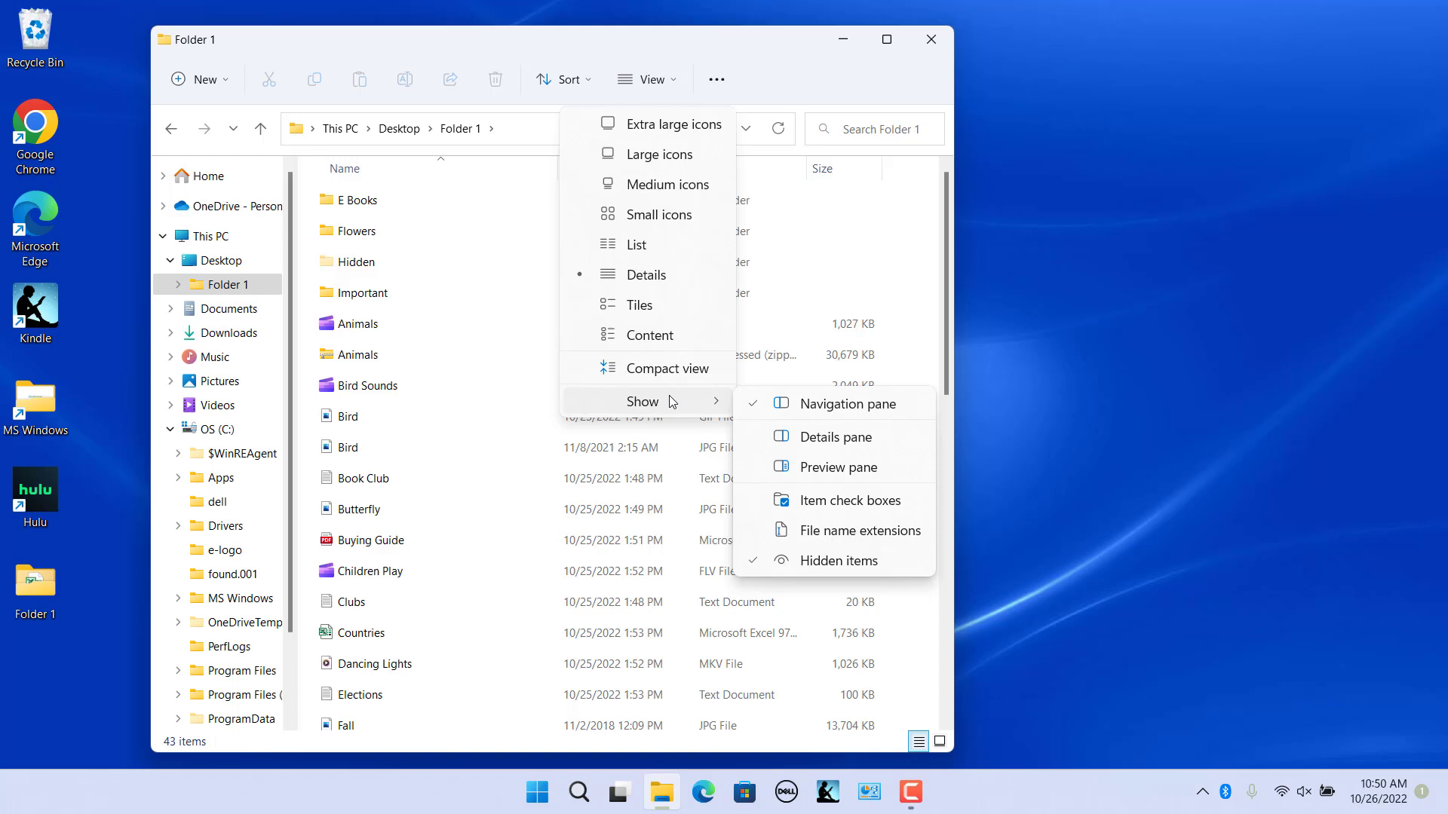
Step: Turn on the Details pane and inspect the Flowers folder and Bird GIF
{"action": "left_click", "coordinate": [847, 440]}
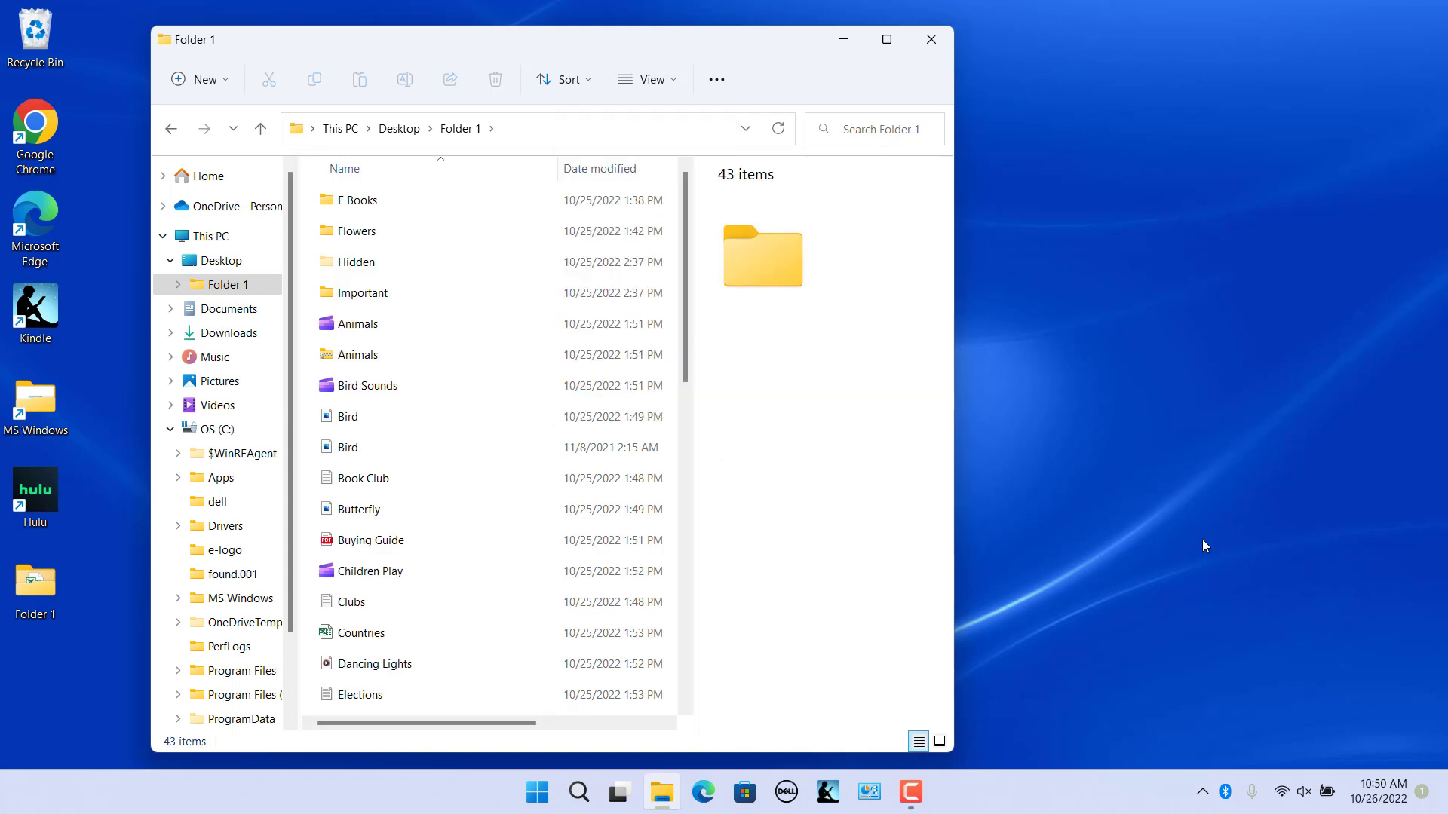
{"action": "left_click", "coordinate": [372, 234]}
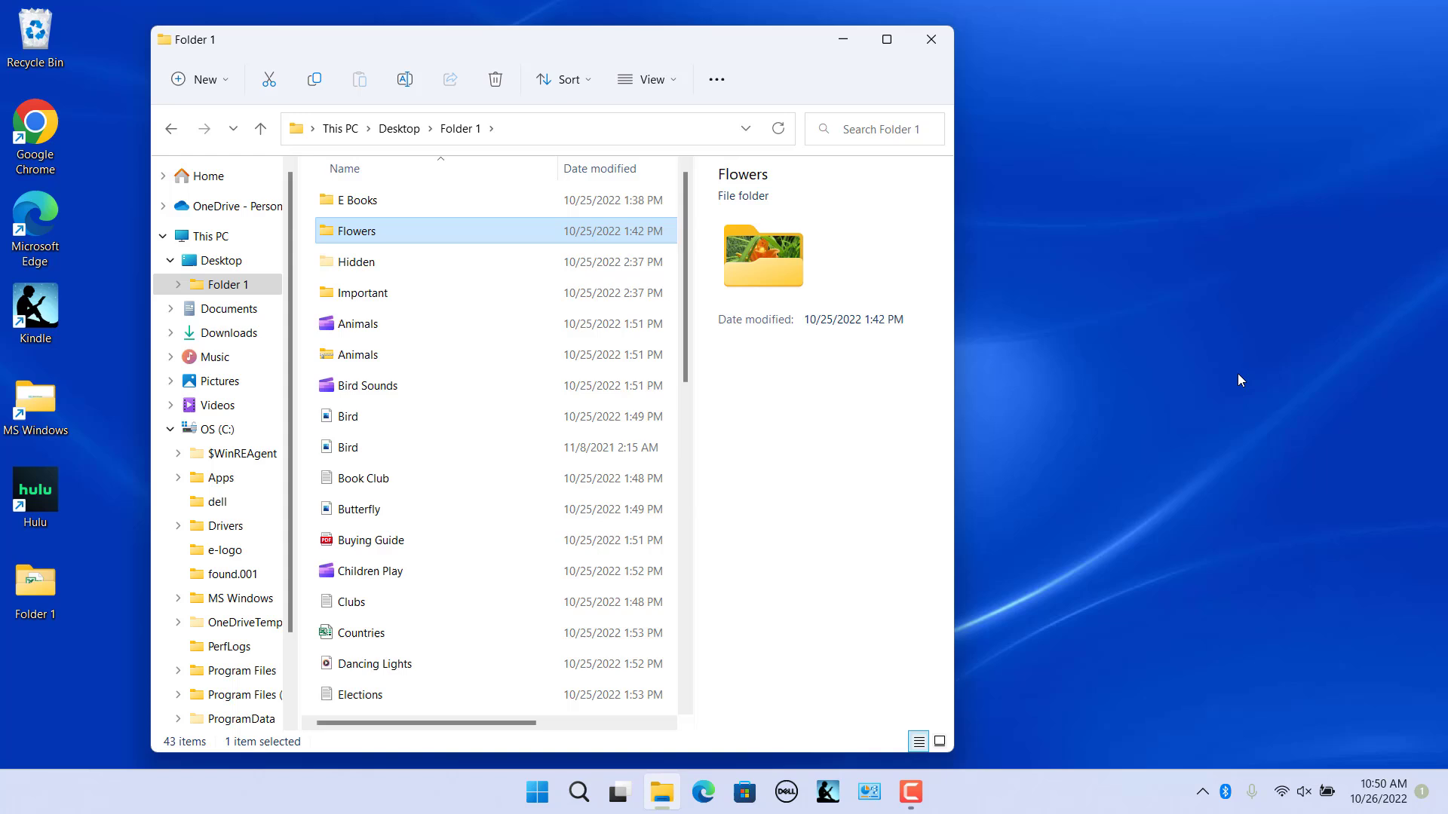
{"action": "left_click", "coordinate": [400, 419]}
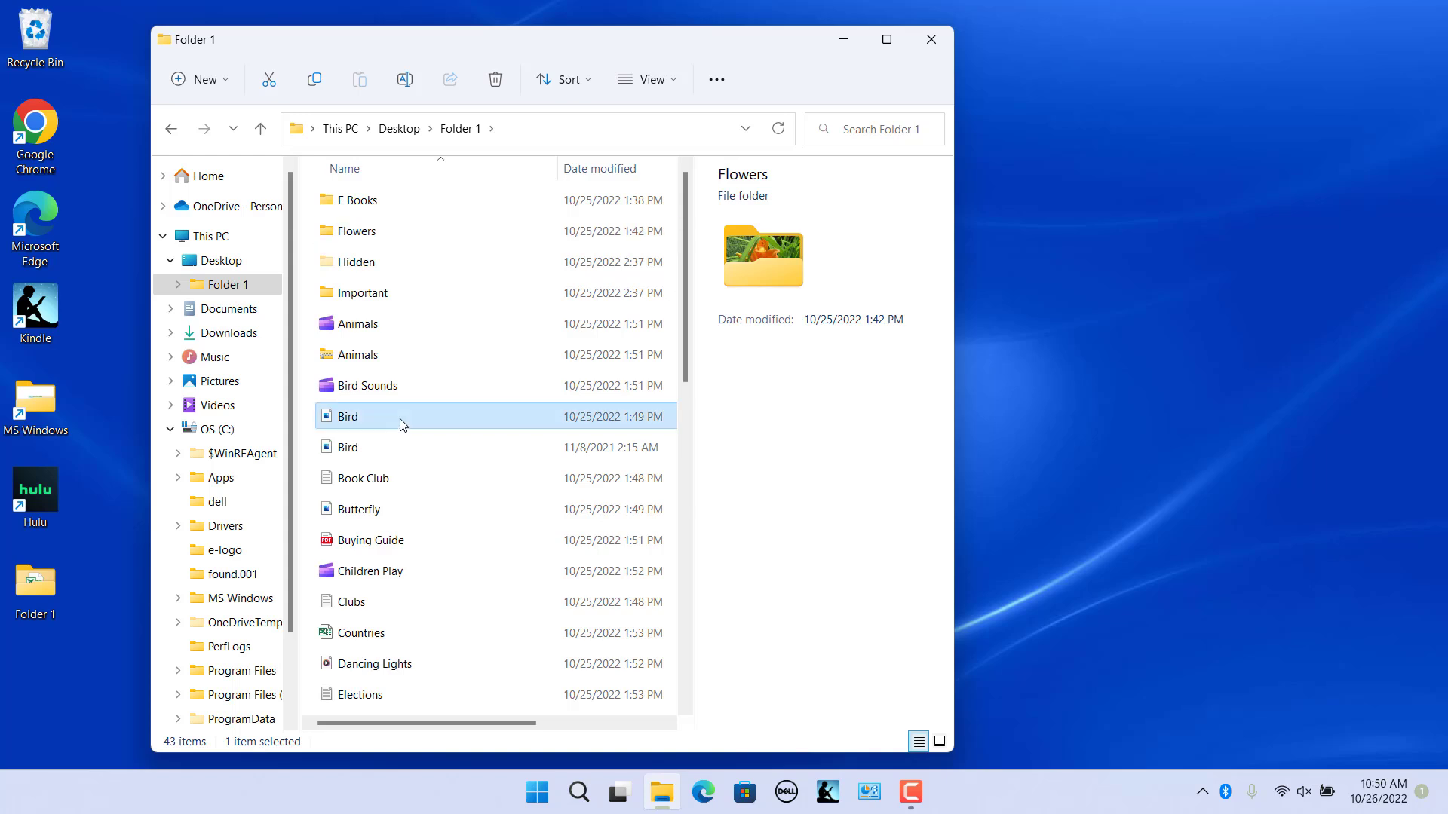
Step: Preview the Bird image in the Preview pane, then turn the pane off and return to Home
{"action": "left_click", "coordinate": [666, 83]}
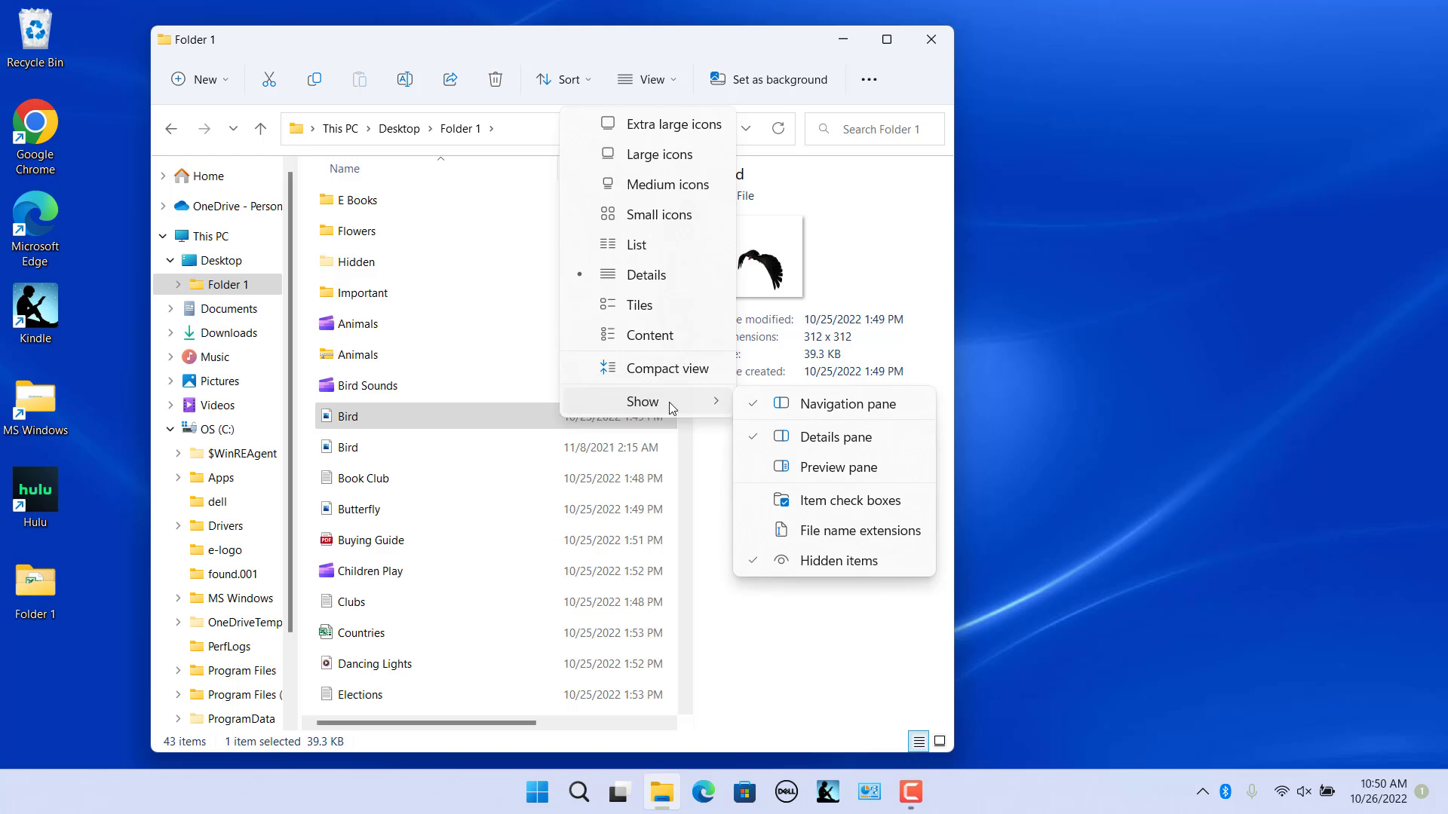
{"action": "left_click", "coordinate": [766, 468]}
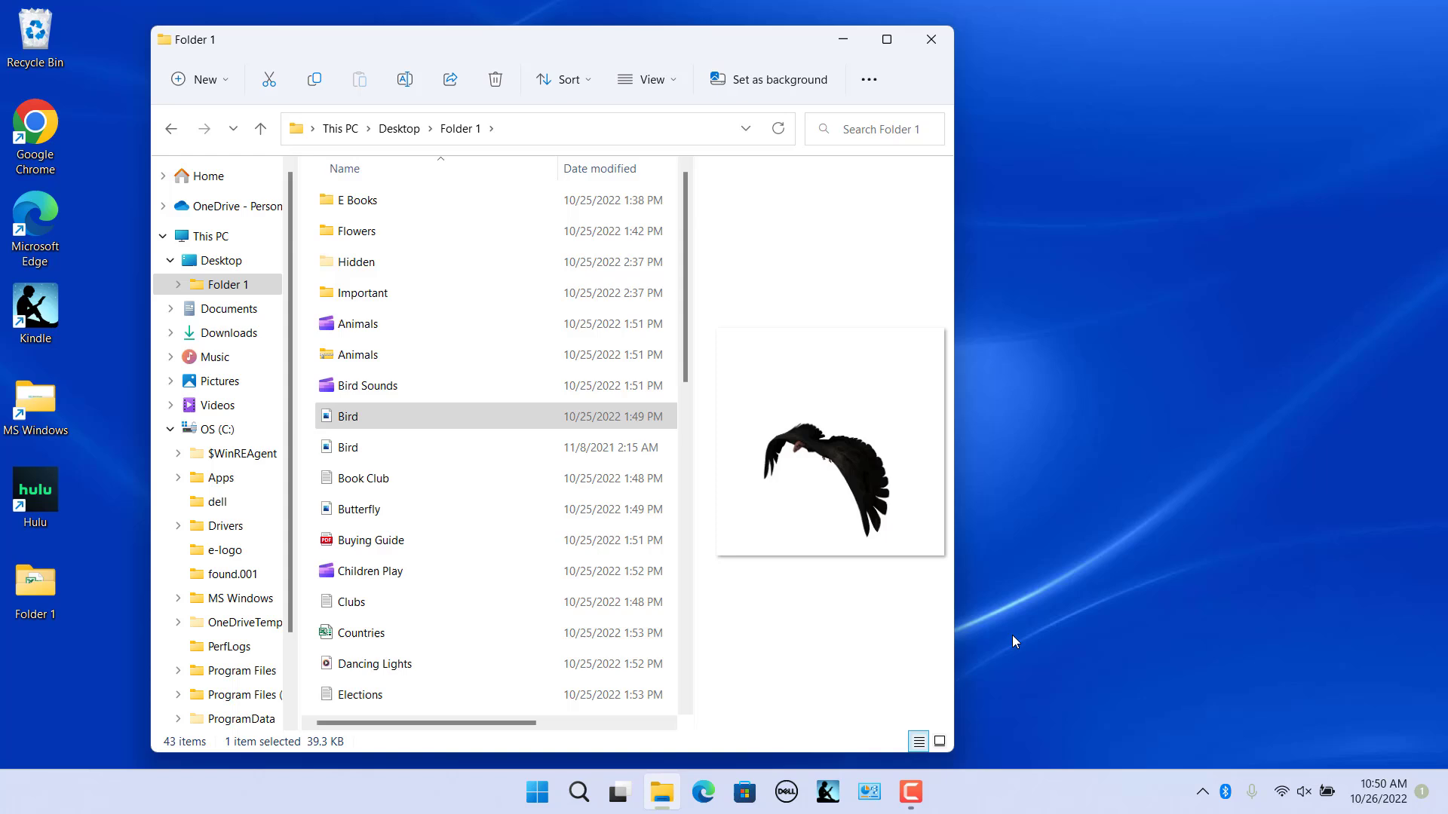
{"action": "left_click", "coordinate": [656, 80]}
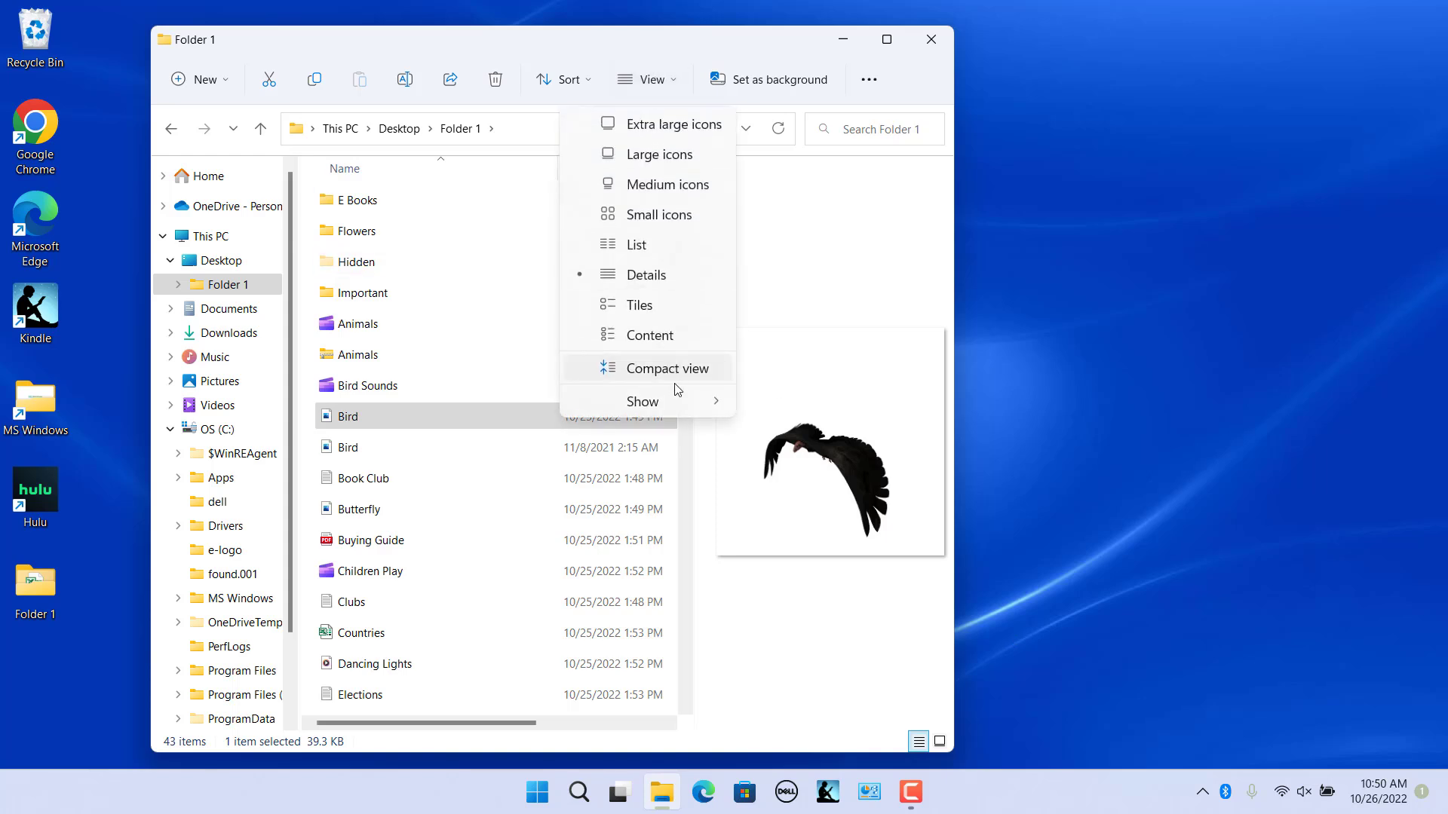
{"action": "mouse_move", "coordinate": [683, 395]}
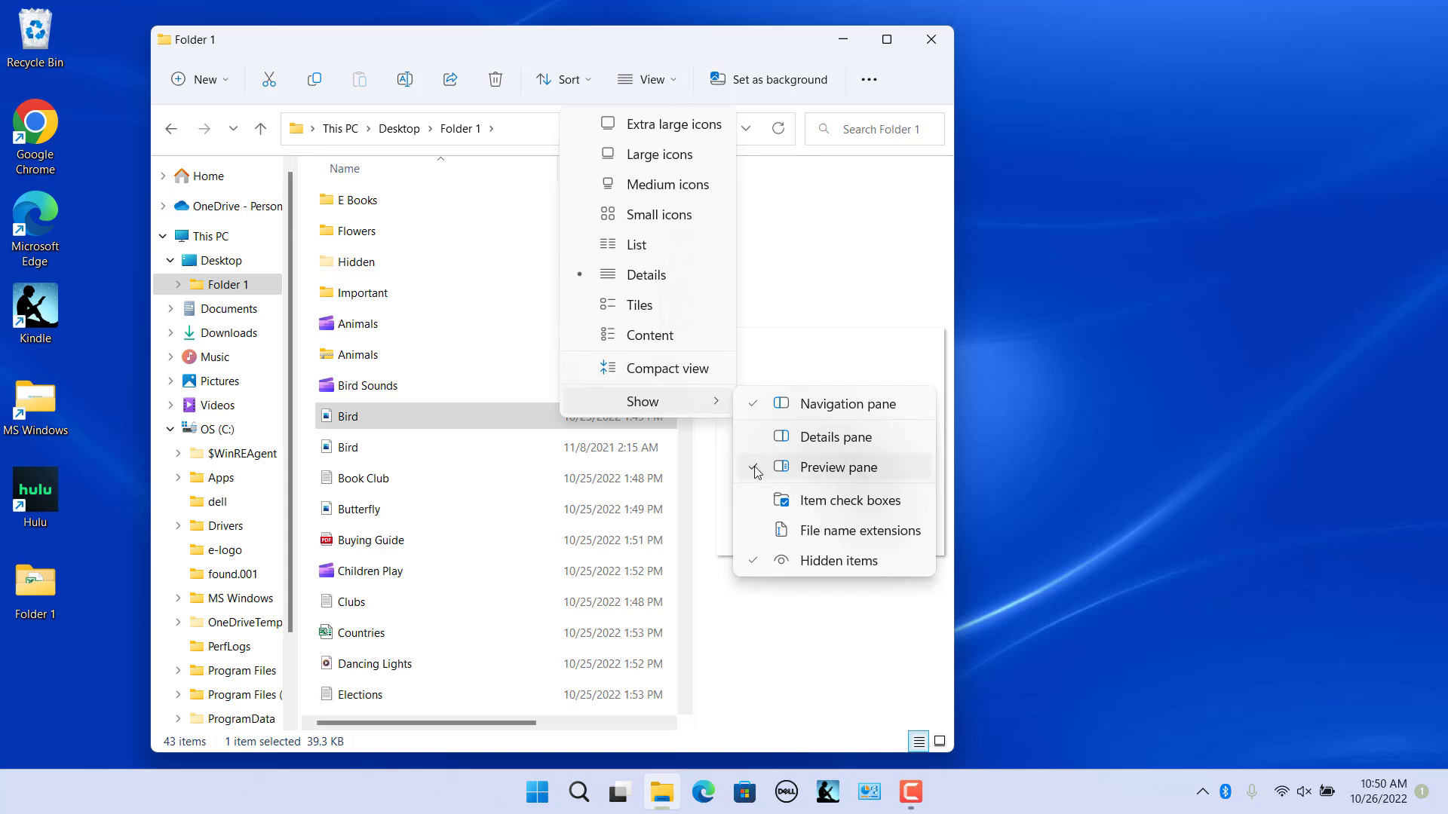
{"action": "left_click", "coordinate": [754, 467]}
{"action": "left_click", "coordinate": [1229, 538]}
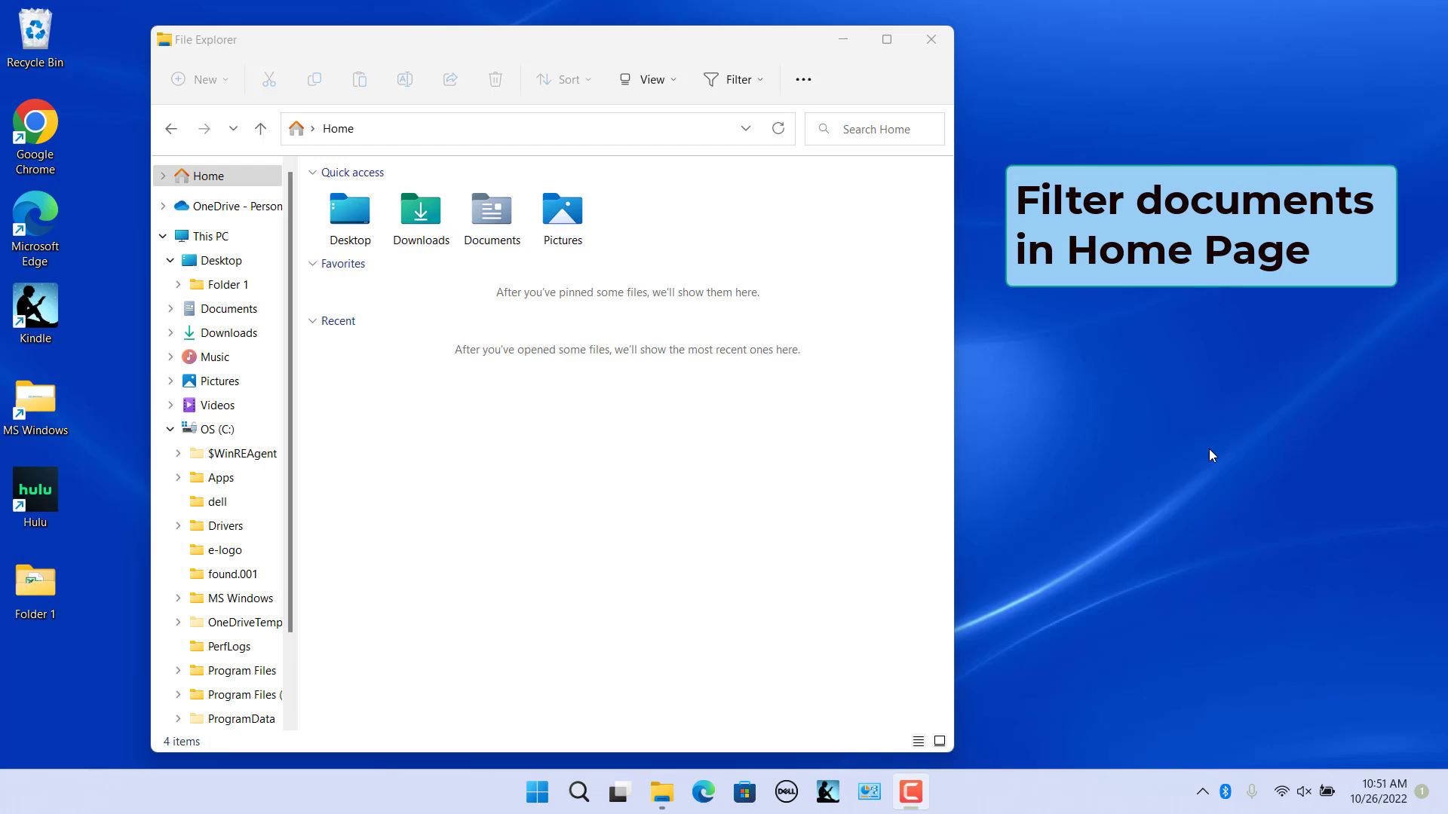
Step: Open and close the Filter choices on Home, then drag the Bird GIF into Birds
{"action": "left_click", "coordinate": [742, 80]}
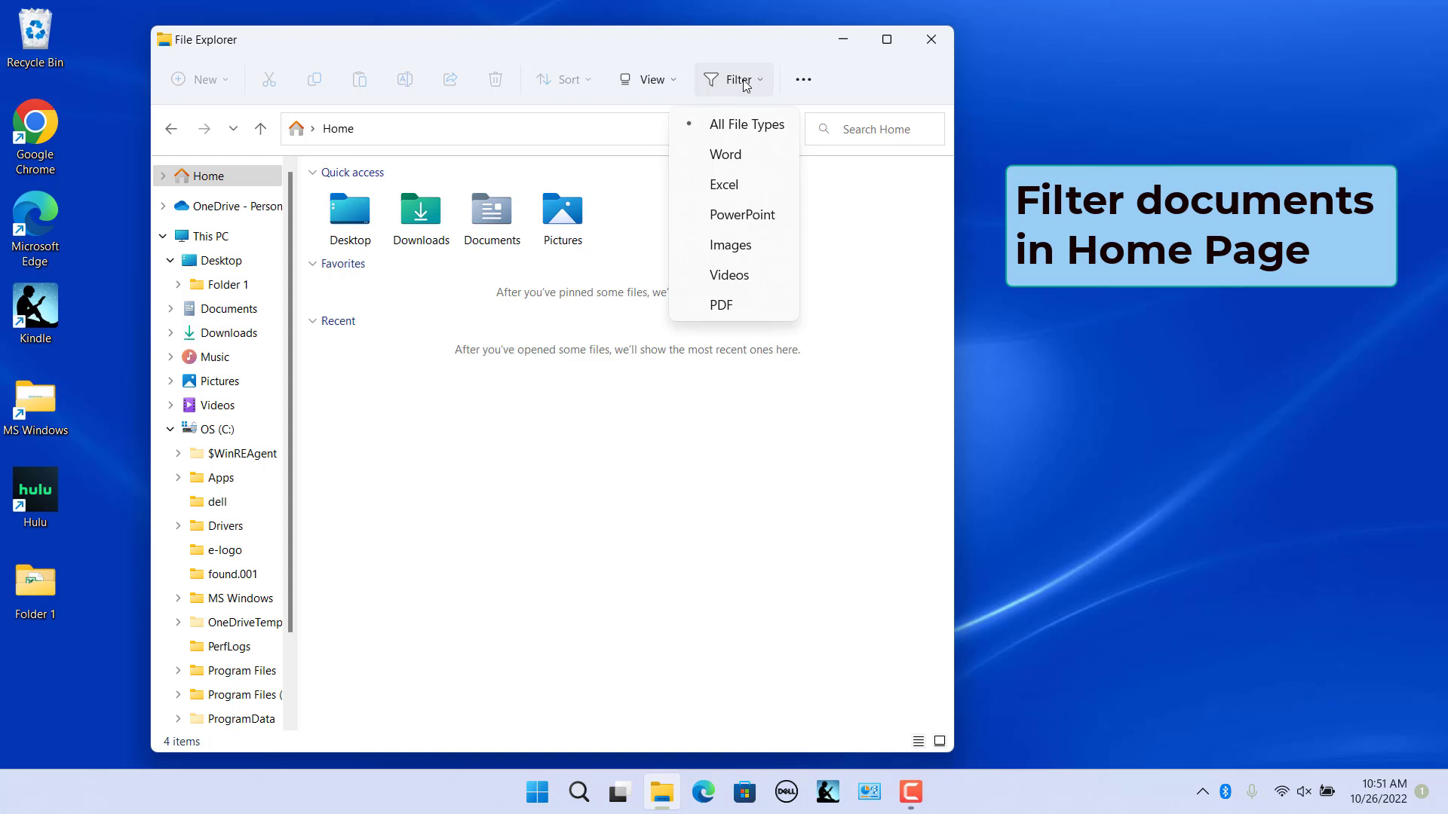
{"action": "left_click", "coordinate": [745, 83]}
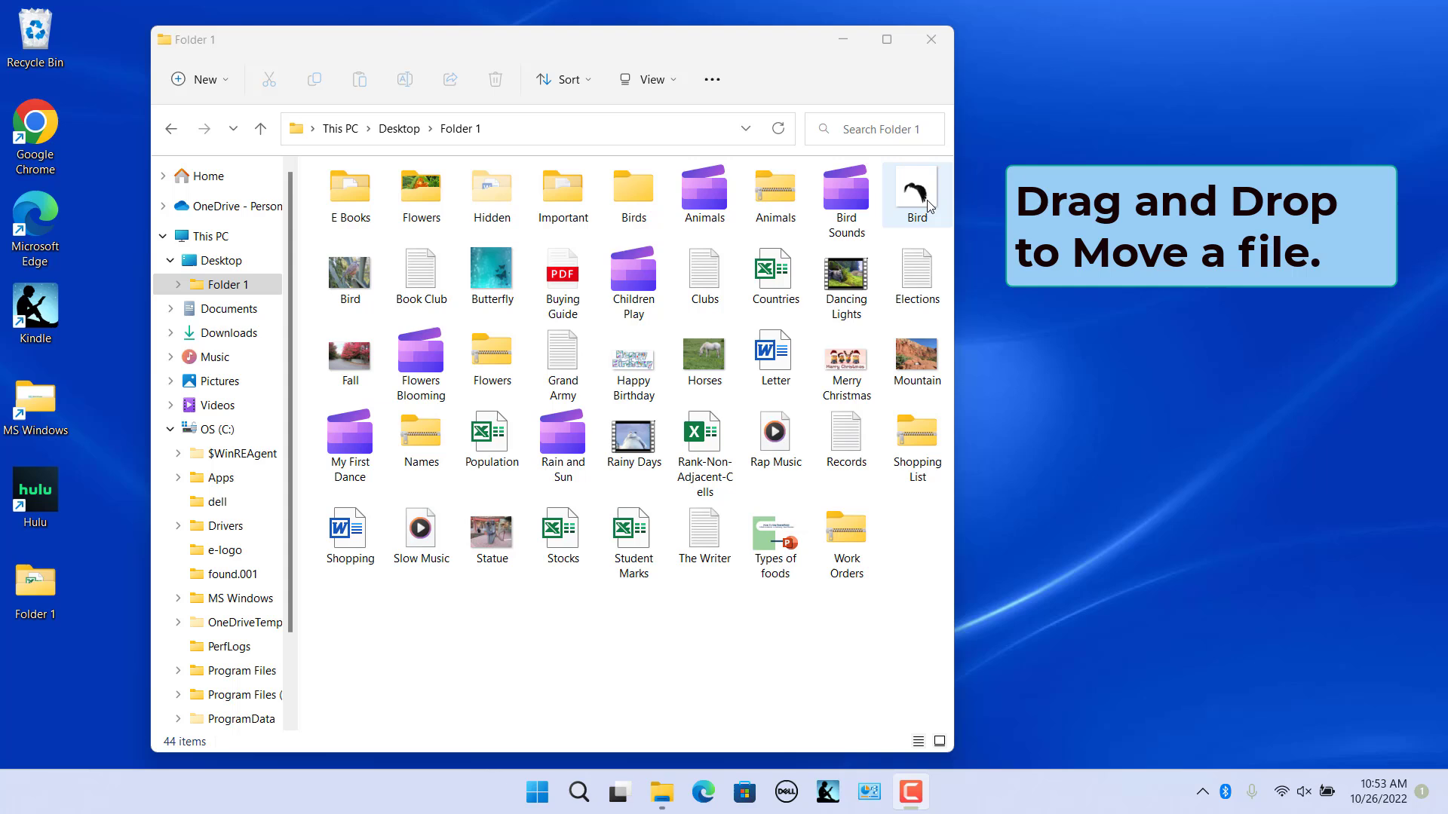
{"action": "left_click_drag", "start_coordinate": [937, 201], "coordinate": [641, 180]}
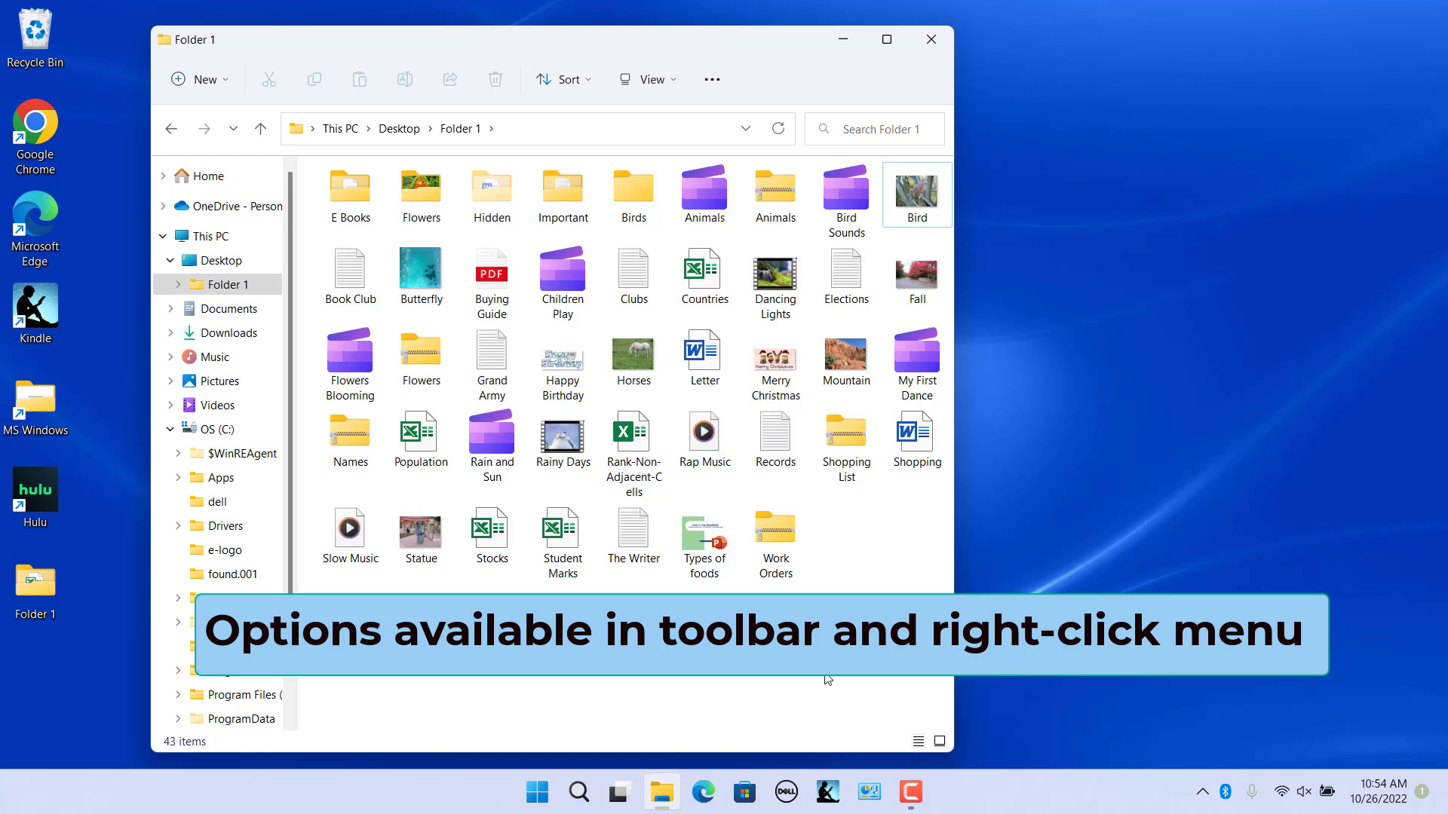
{"action": "left_click", "coordinate": [219, 84]}
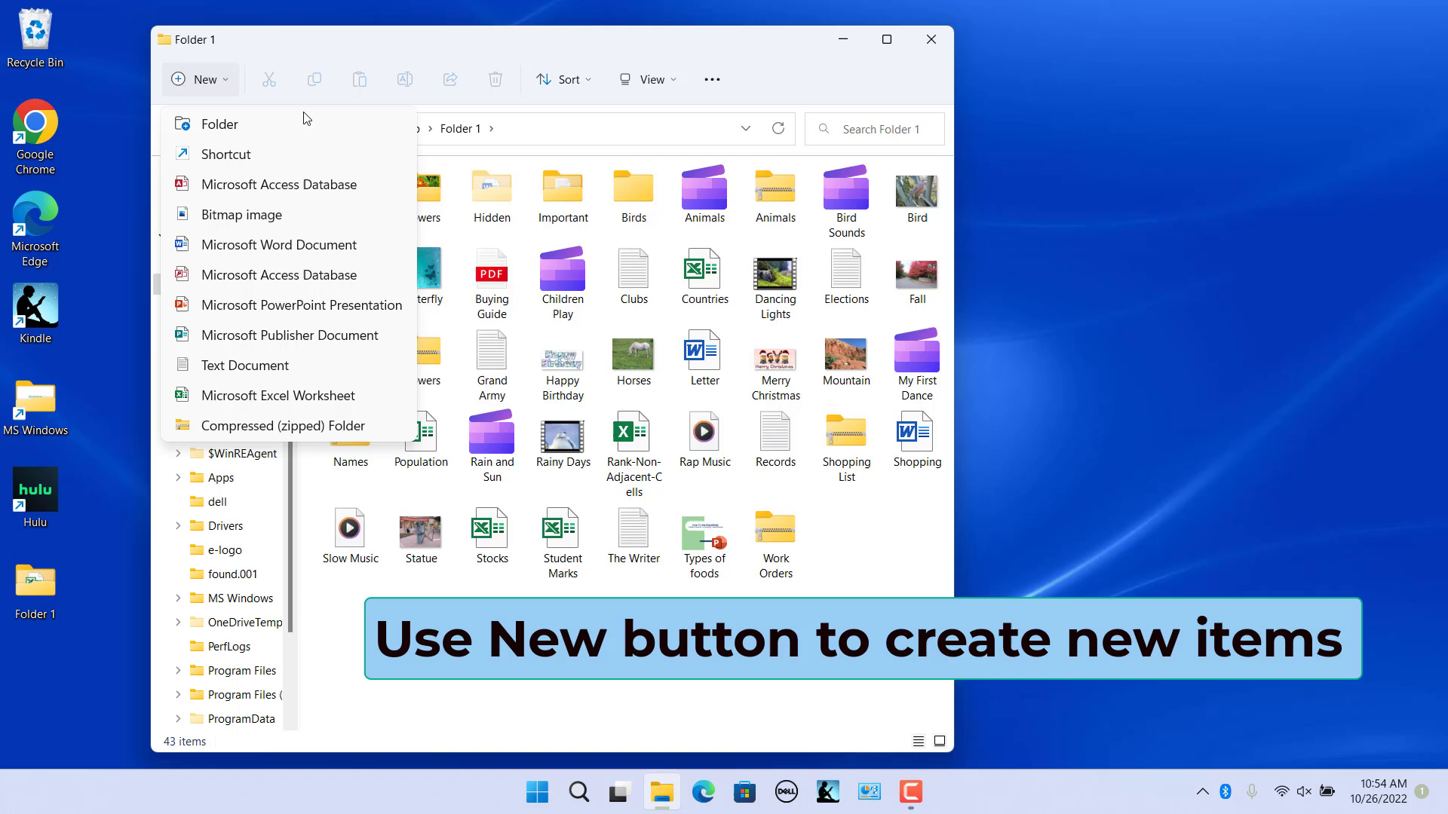
{"action": "left_click", "coordinate": [885, 648]}
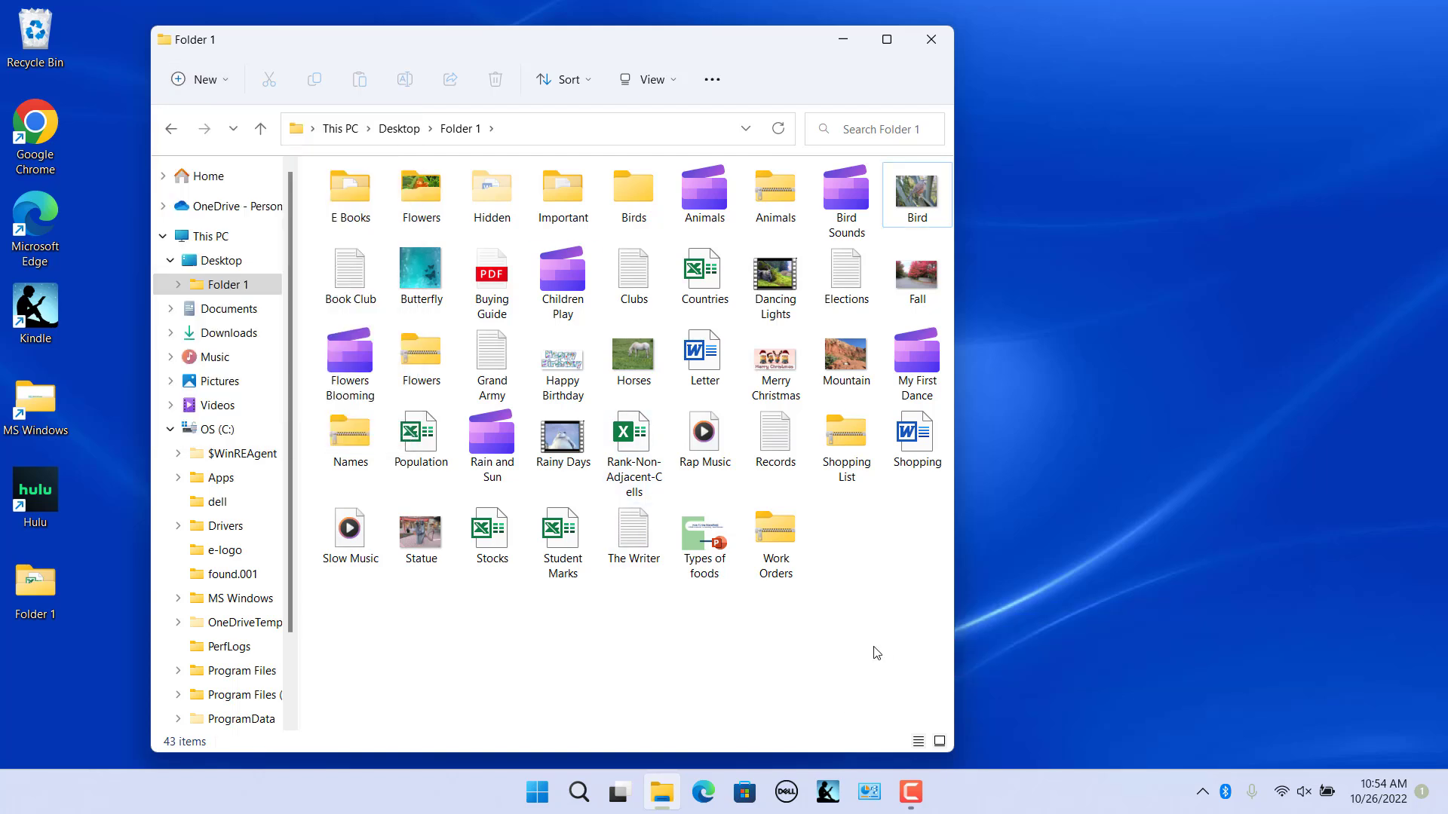
{"action": "left_click", "coordinate": [708, 193]}
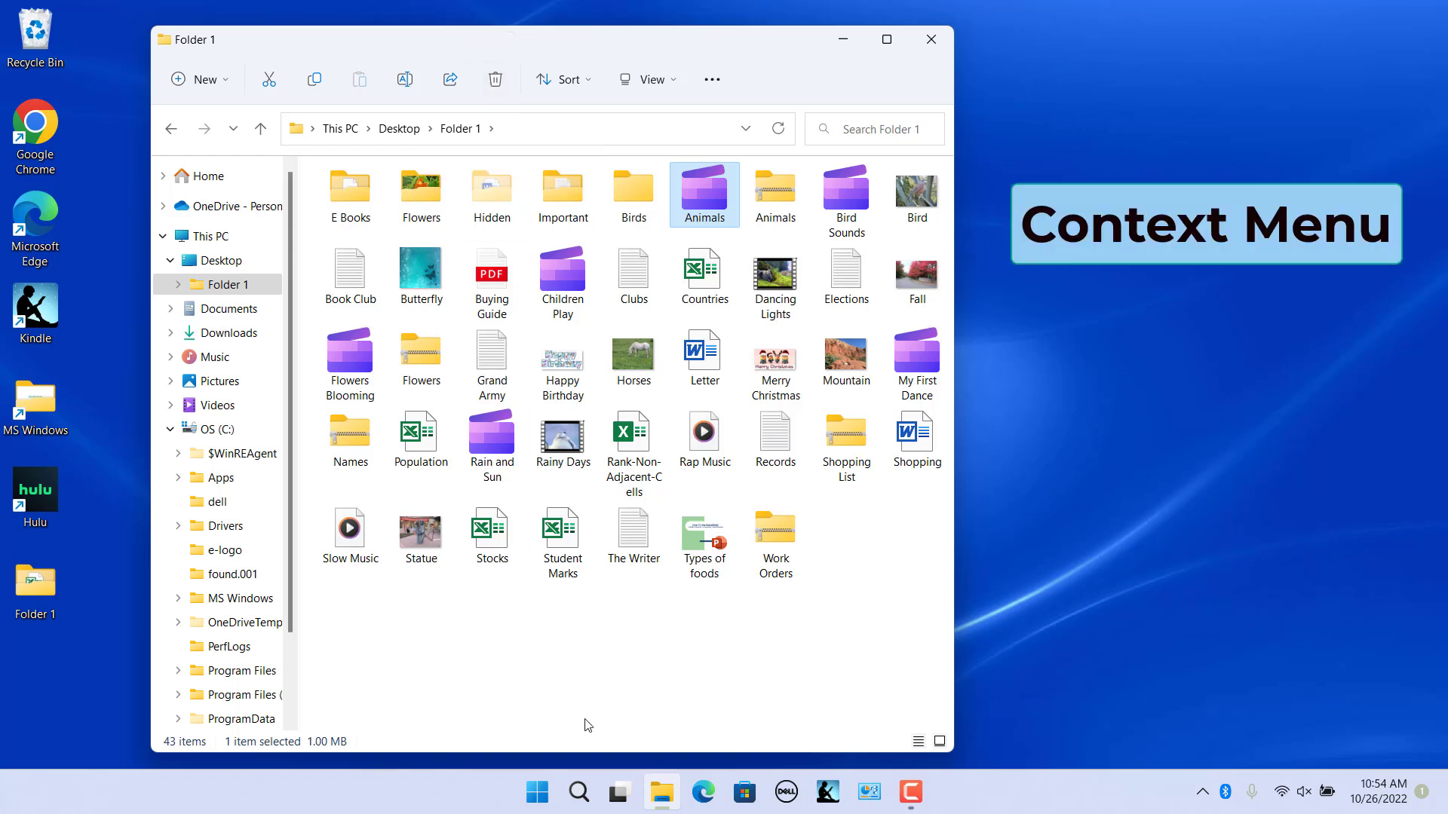
Step: Open the Animals video's context menu to view Open with, then dismiss it unchanged
{"action": "left_click", "coordinate": [597, 677]}
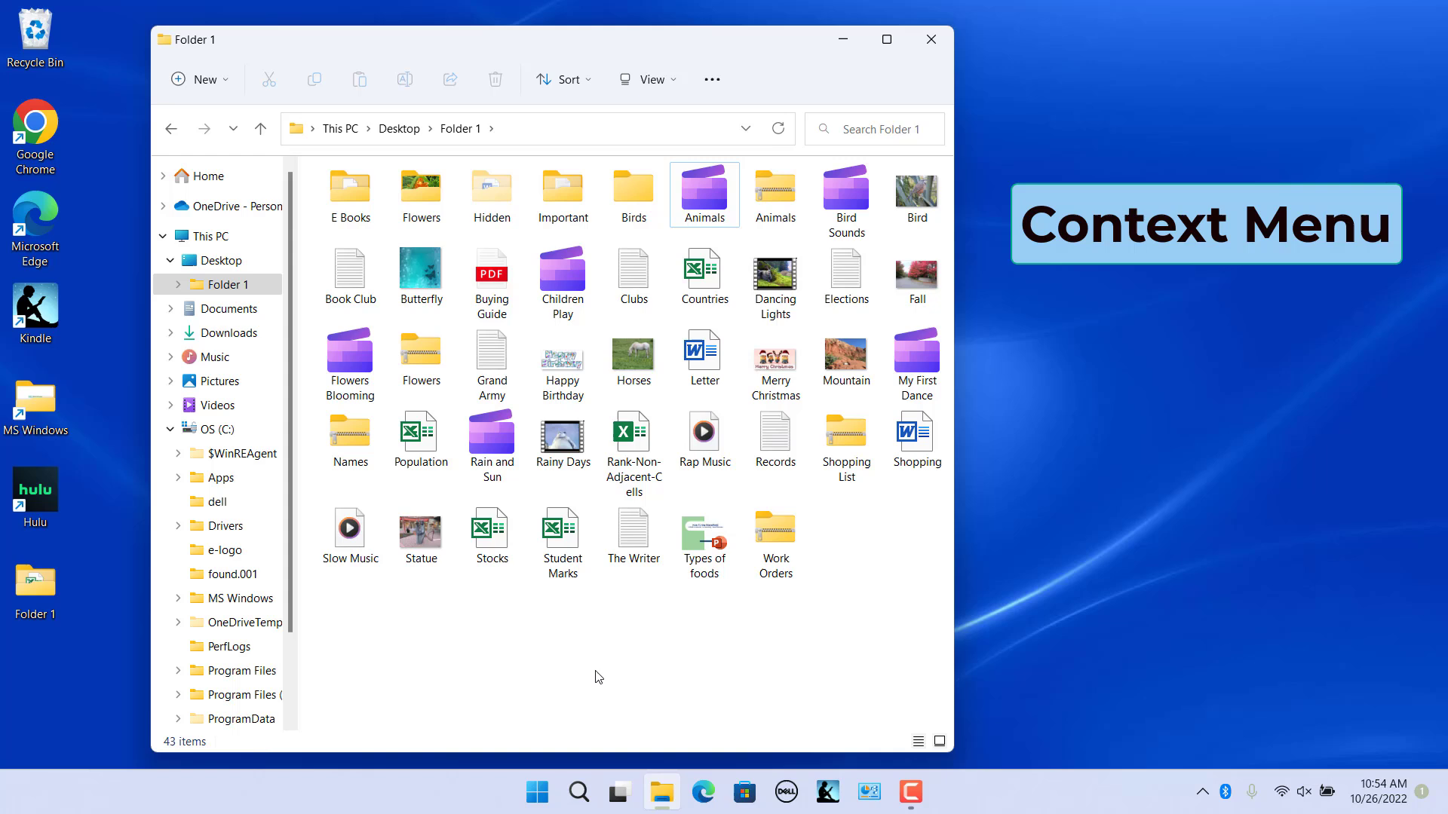
{"action": "right_click", "coordinate": [712, 203]}
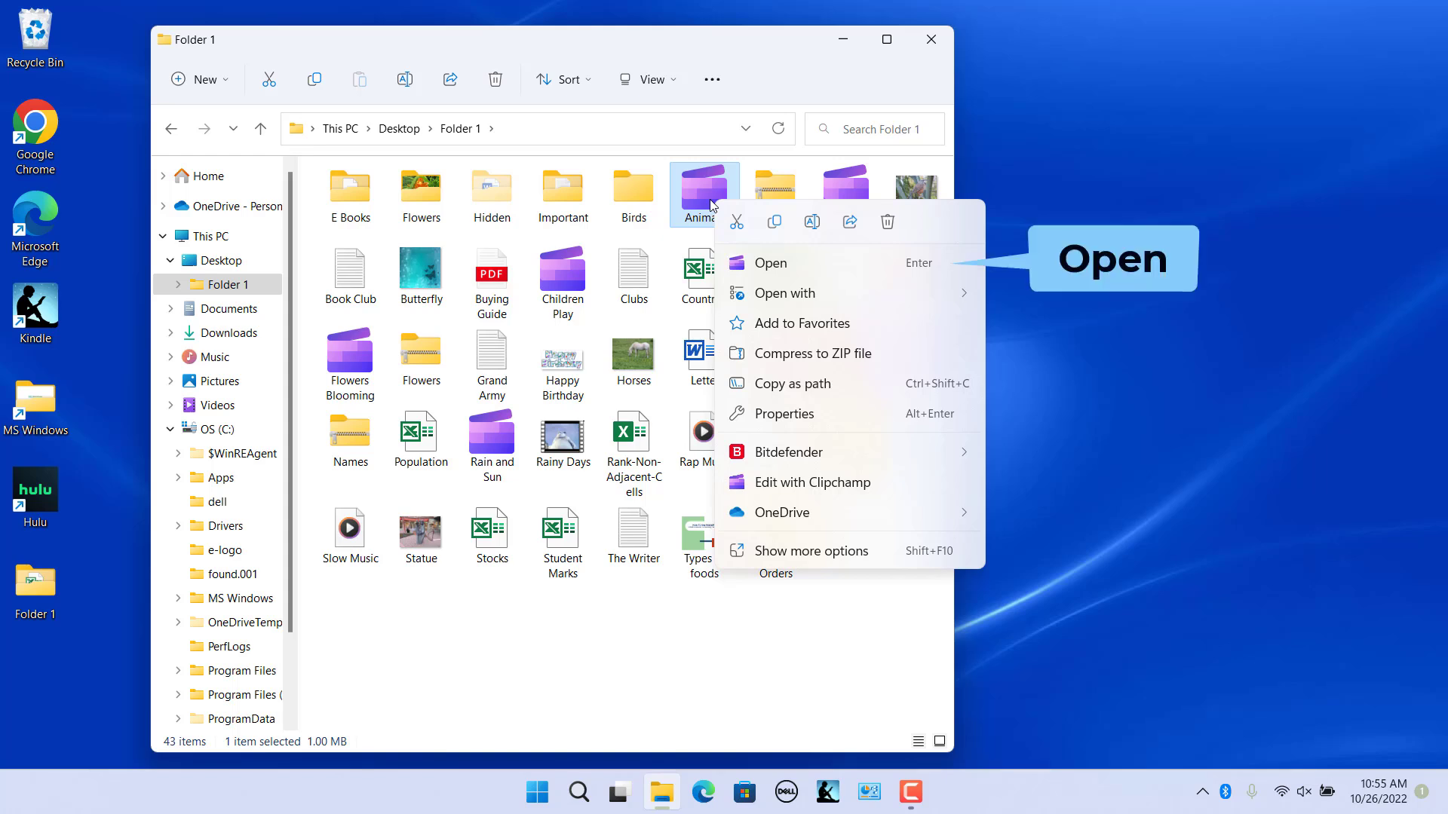
{"action": "mouse_move", "coordinate": [805, 300]}
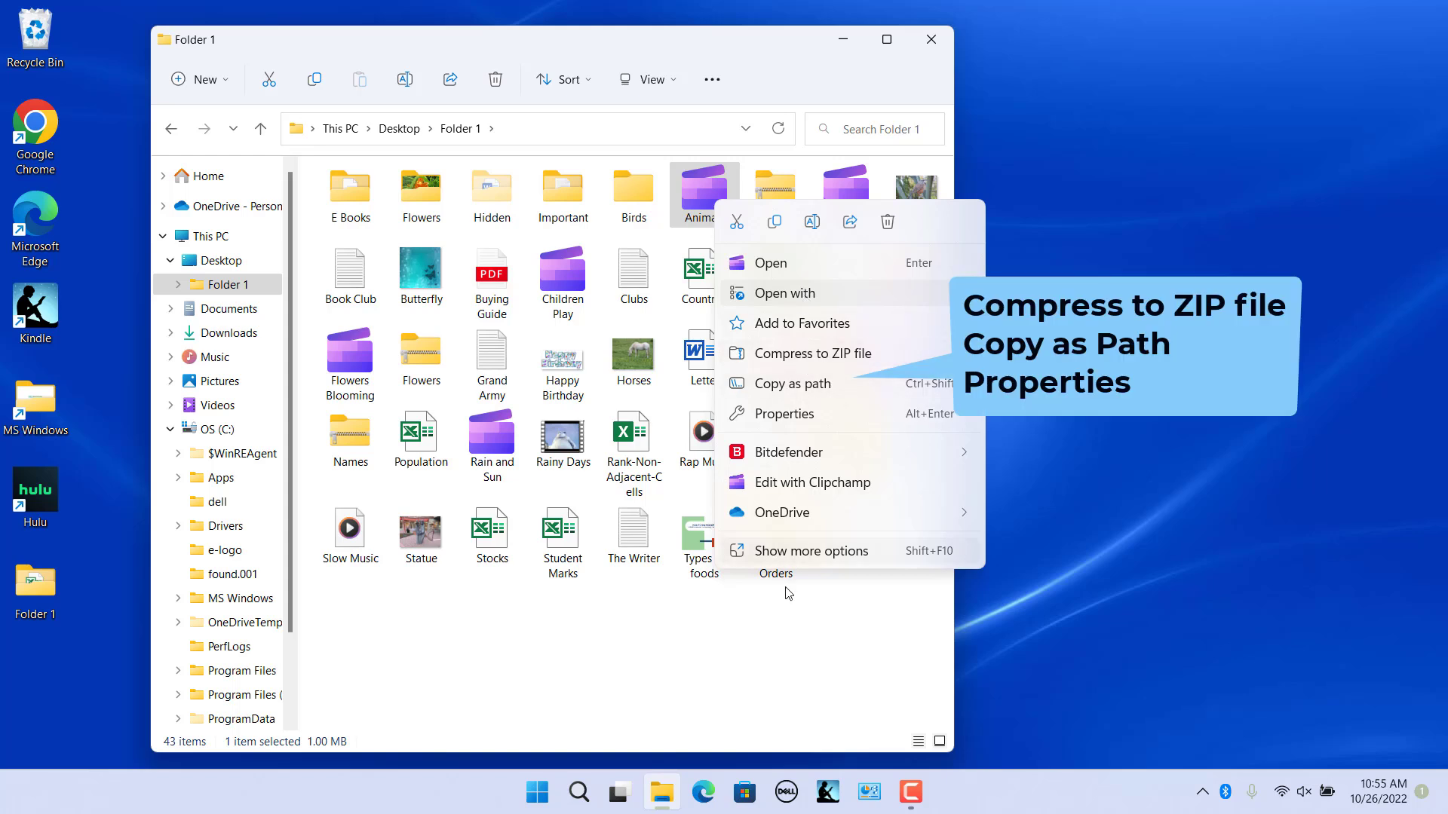
{"action": "left_click", "coordinate": [819, 663]}
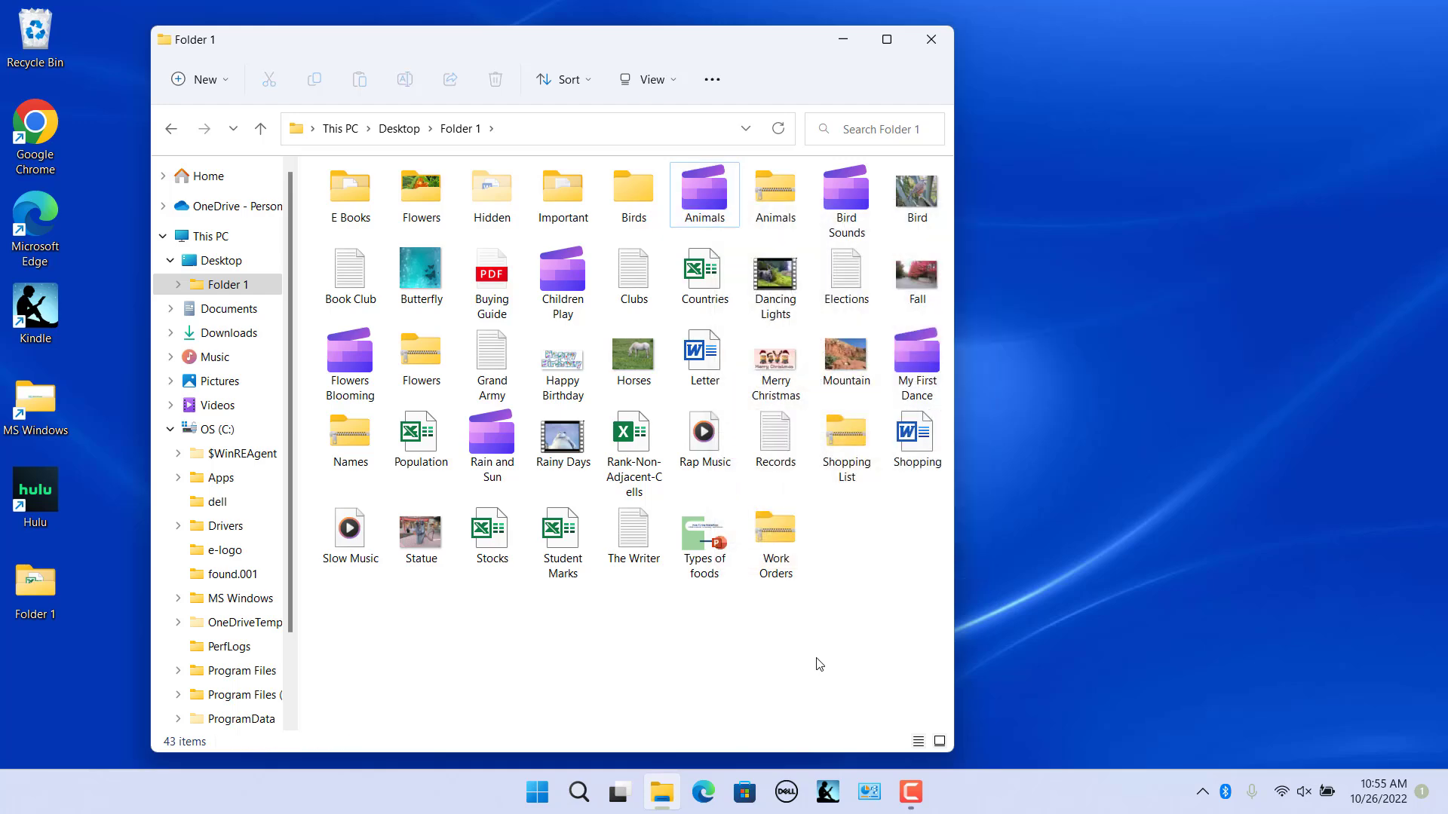
{"action": "right_click", "coordinate": [635, 187]}
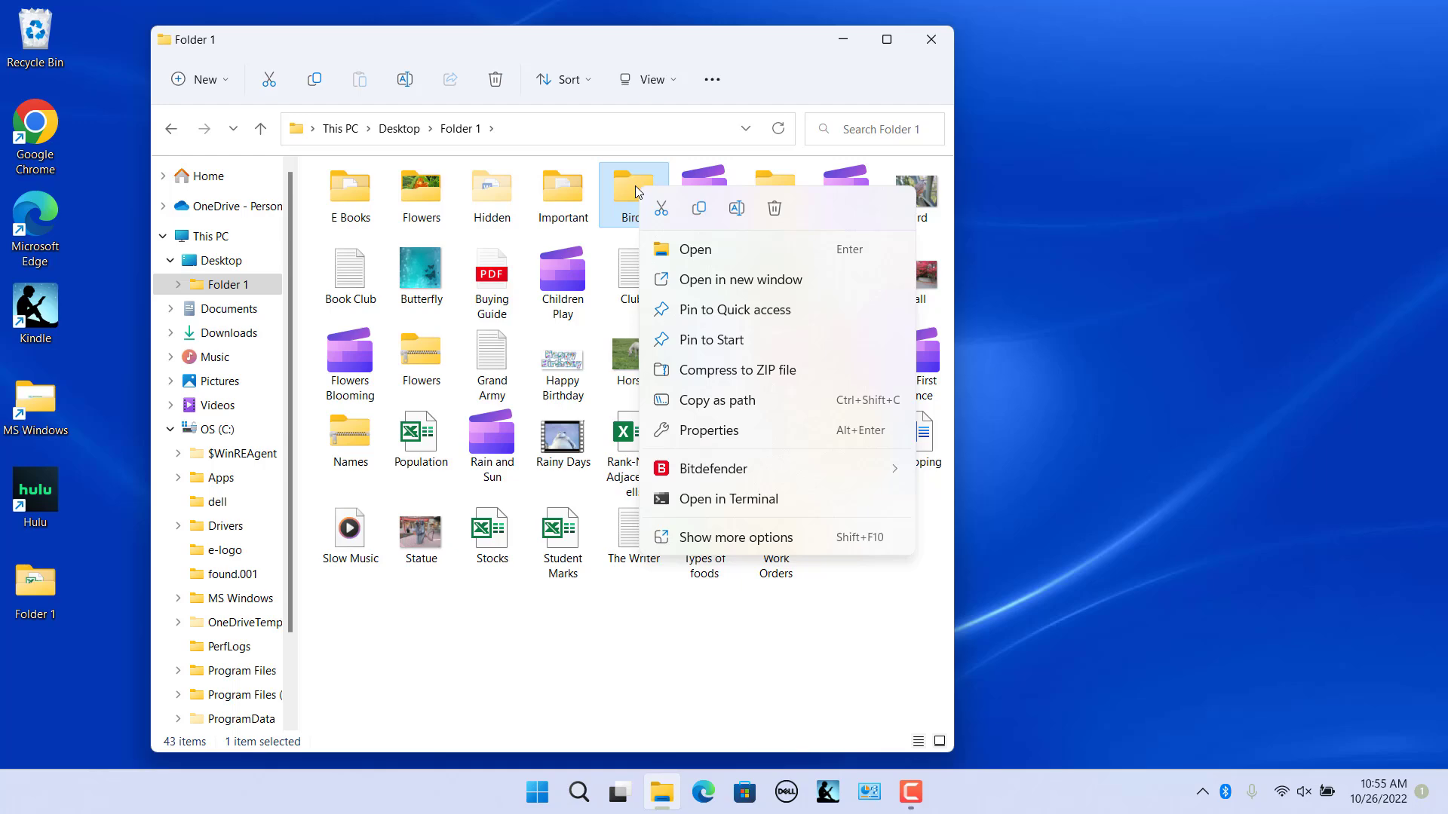
{"action": "left_click", "coordinate": [695, 280]}
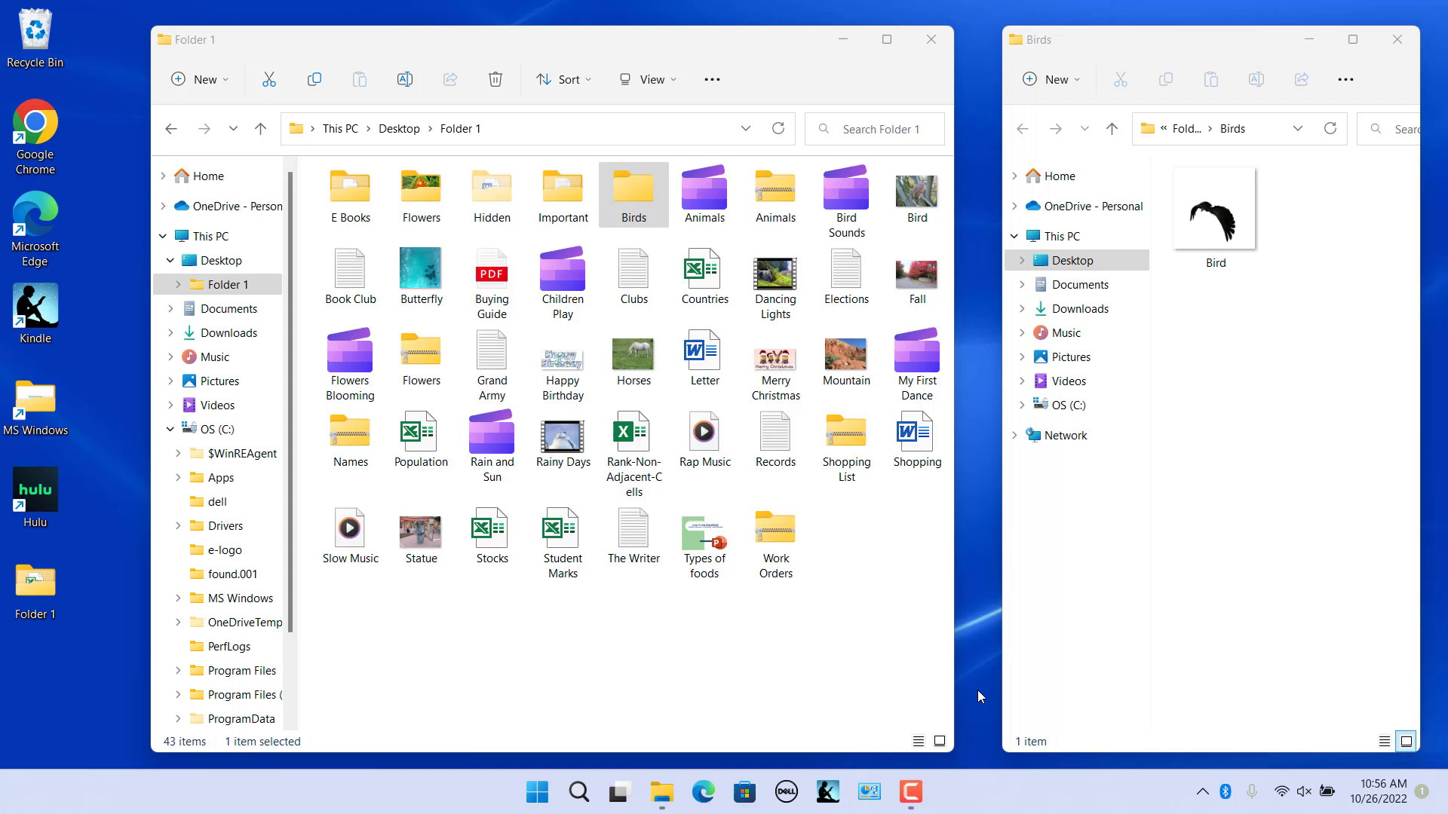
{"action": "left_click", "coordinate": [1412, 45]}
{"action": "right_click", "coordinate": [632, 194]}
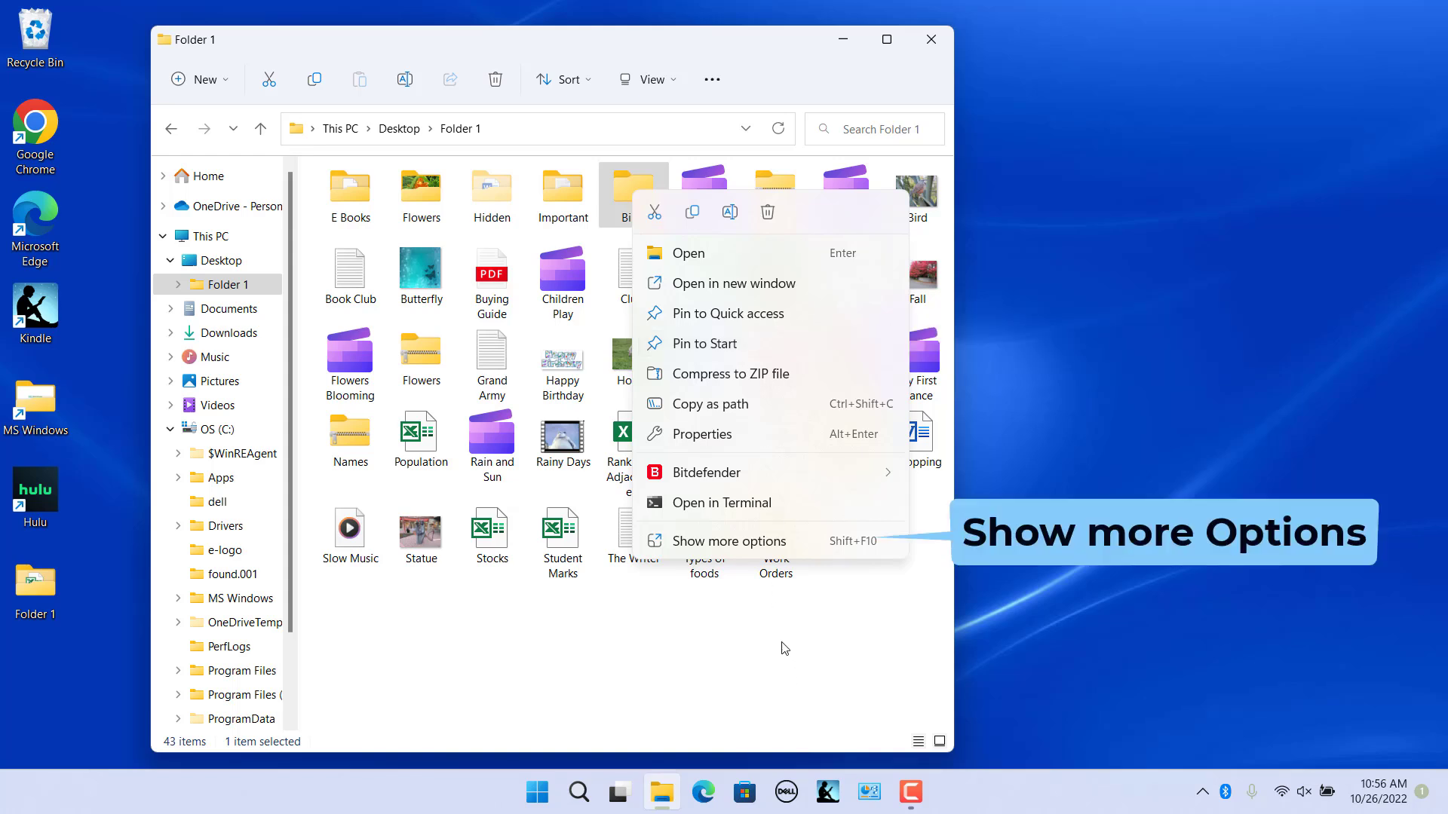
{"action": "left_click", "coordinate": [770, 541]}
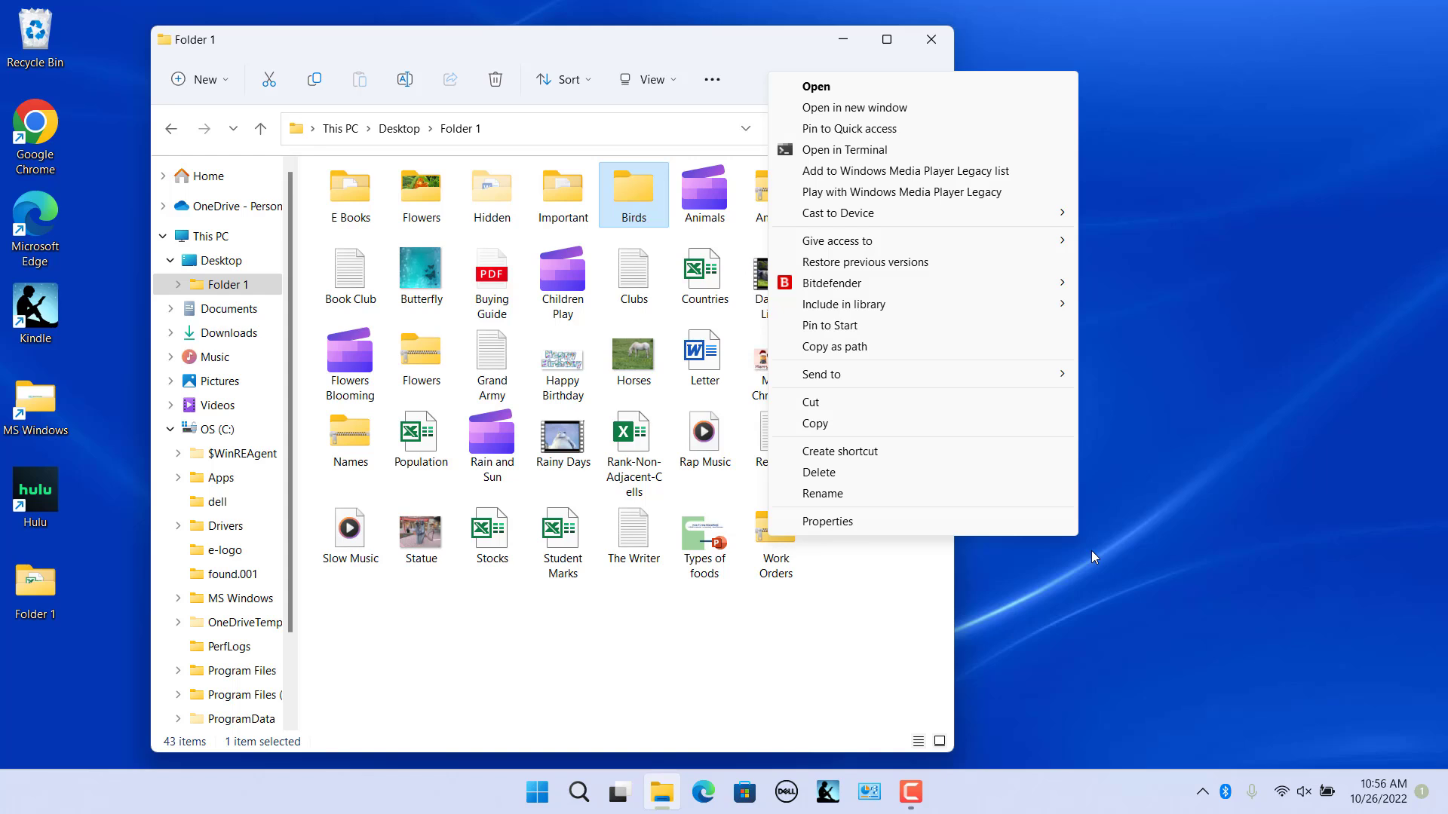
{"action": "left_click", "coordinate": [1198, 601]}
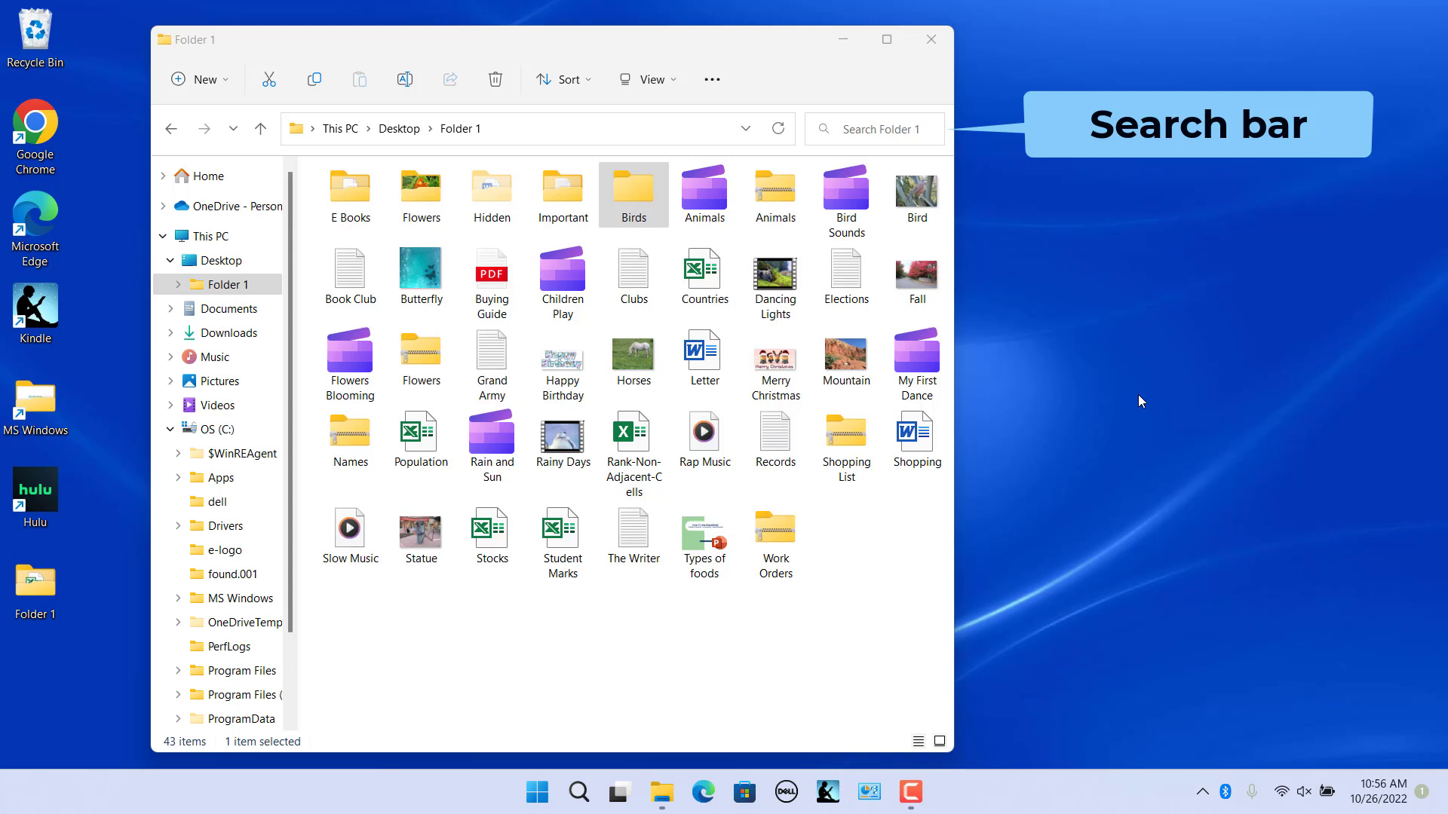
Step: Search Folder 1 for 'Bir'
{"action": "left_click", "coordinate": [858, 128]}
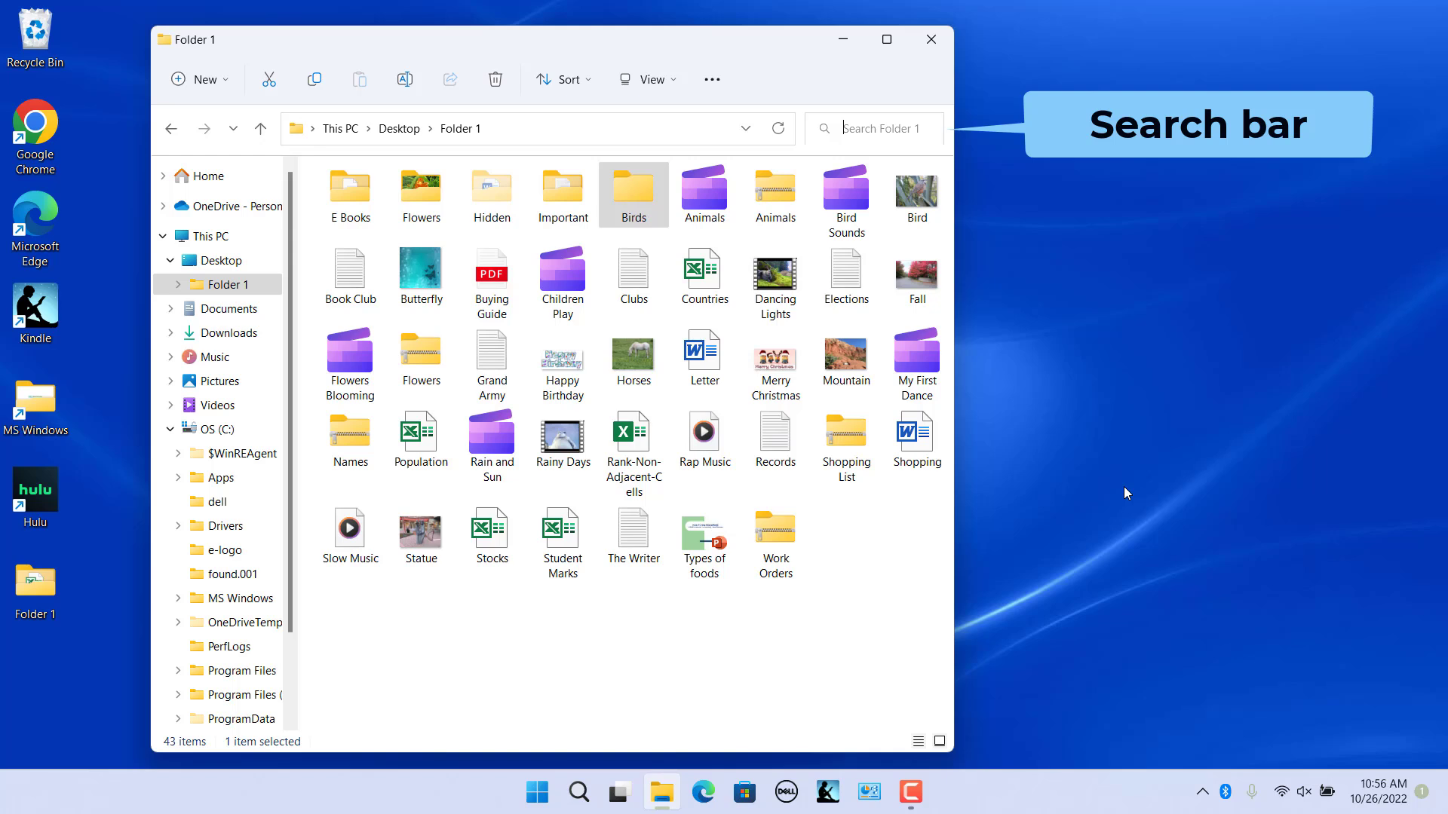
{"action": "type", "text": "Bir"}
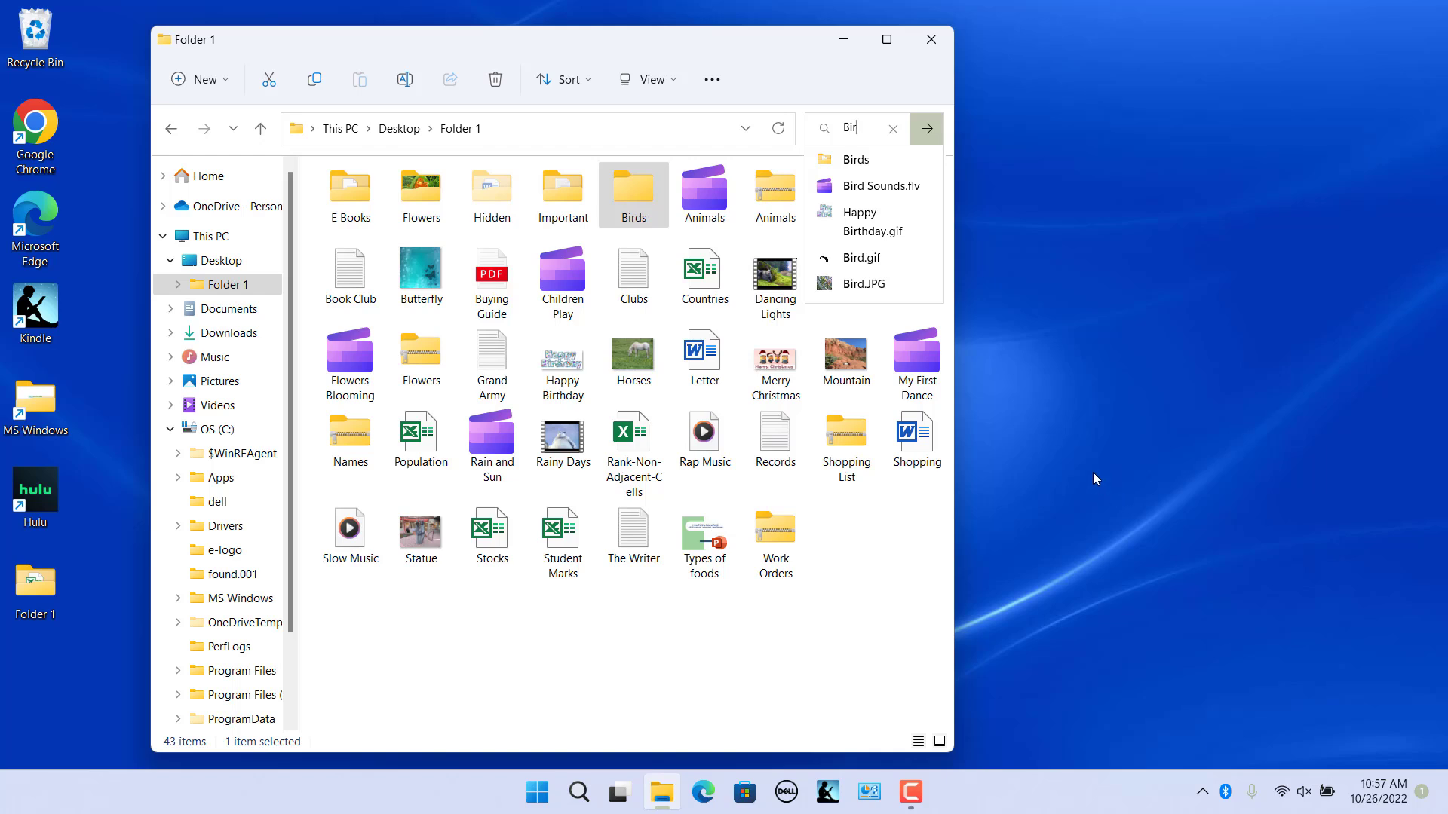
{"action": "left_click", "coordinate": [926, 130]}
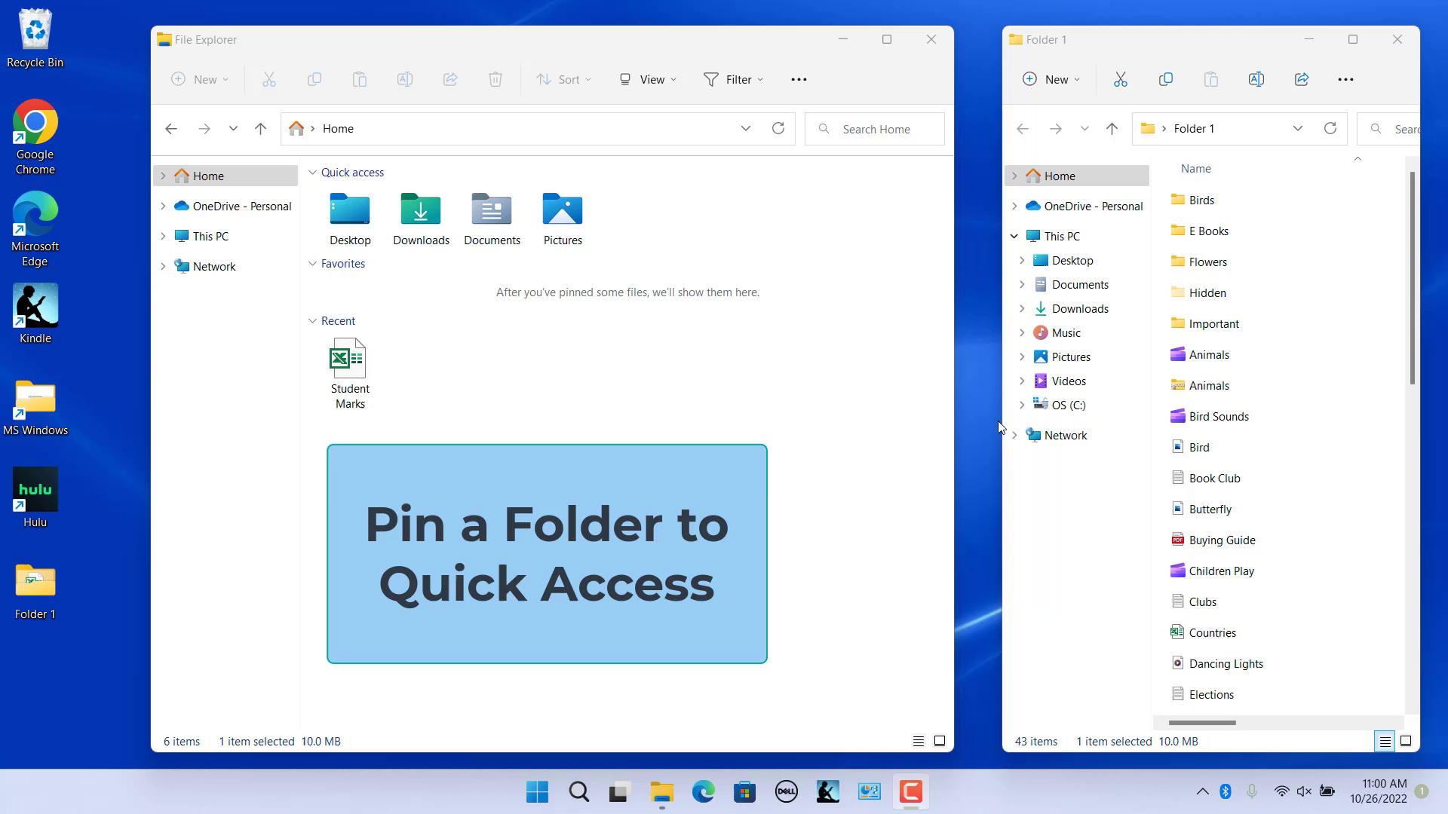
Step: Pin E Books to Quick access, and pin Birds by dragging, then unpin it again
{"action": "right_click", "coordinate": [1195, 239]}
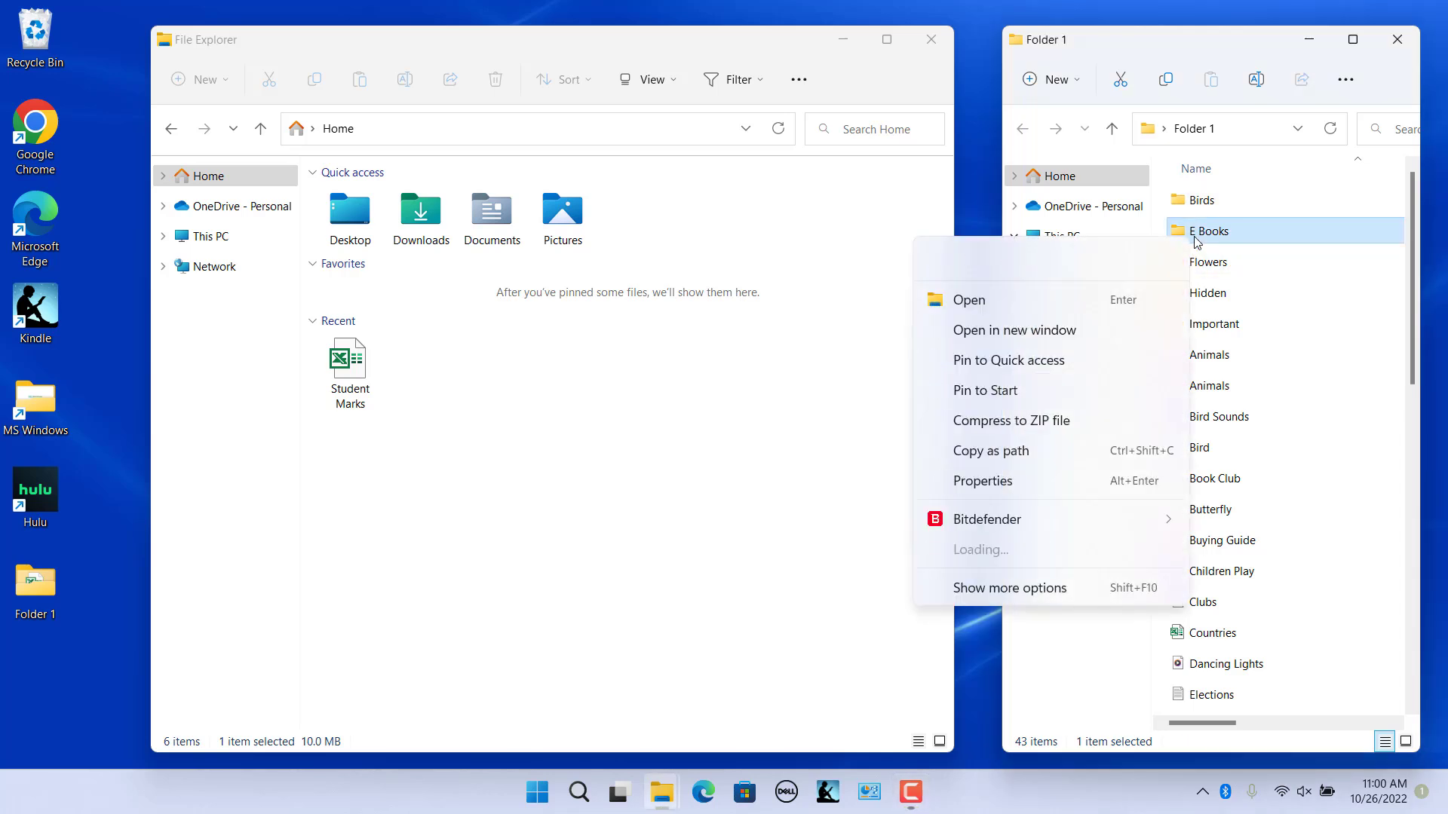
{"action": "left_click", "coordinate": [1032, 360]}
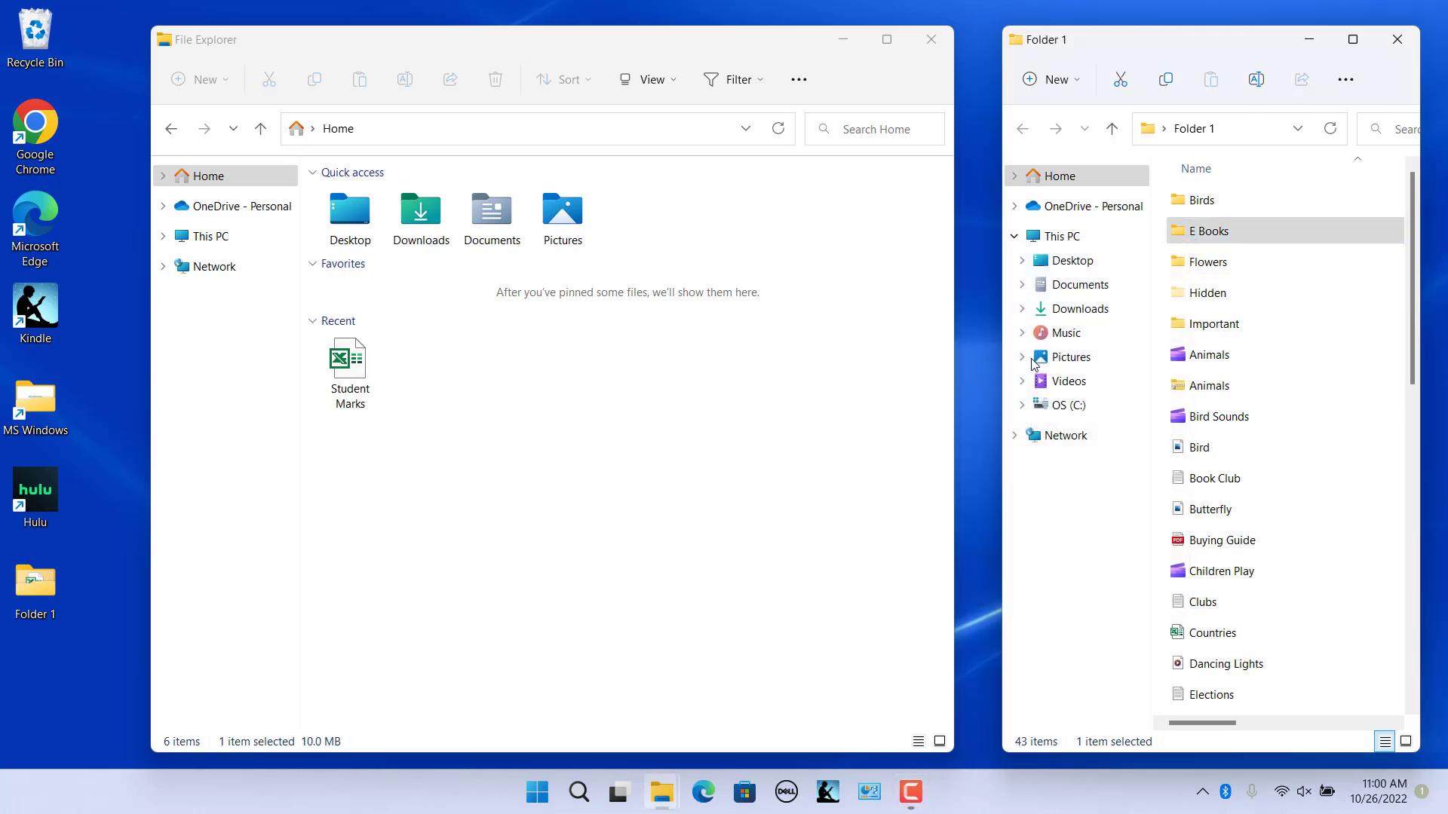
{"action": "left_click_drag", "start_coordinate": [1199, 199], "coordinate": [707, 204]}
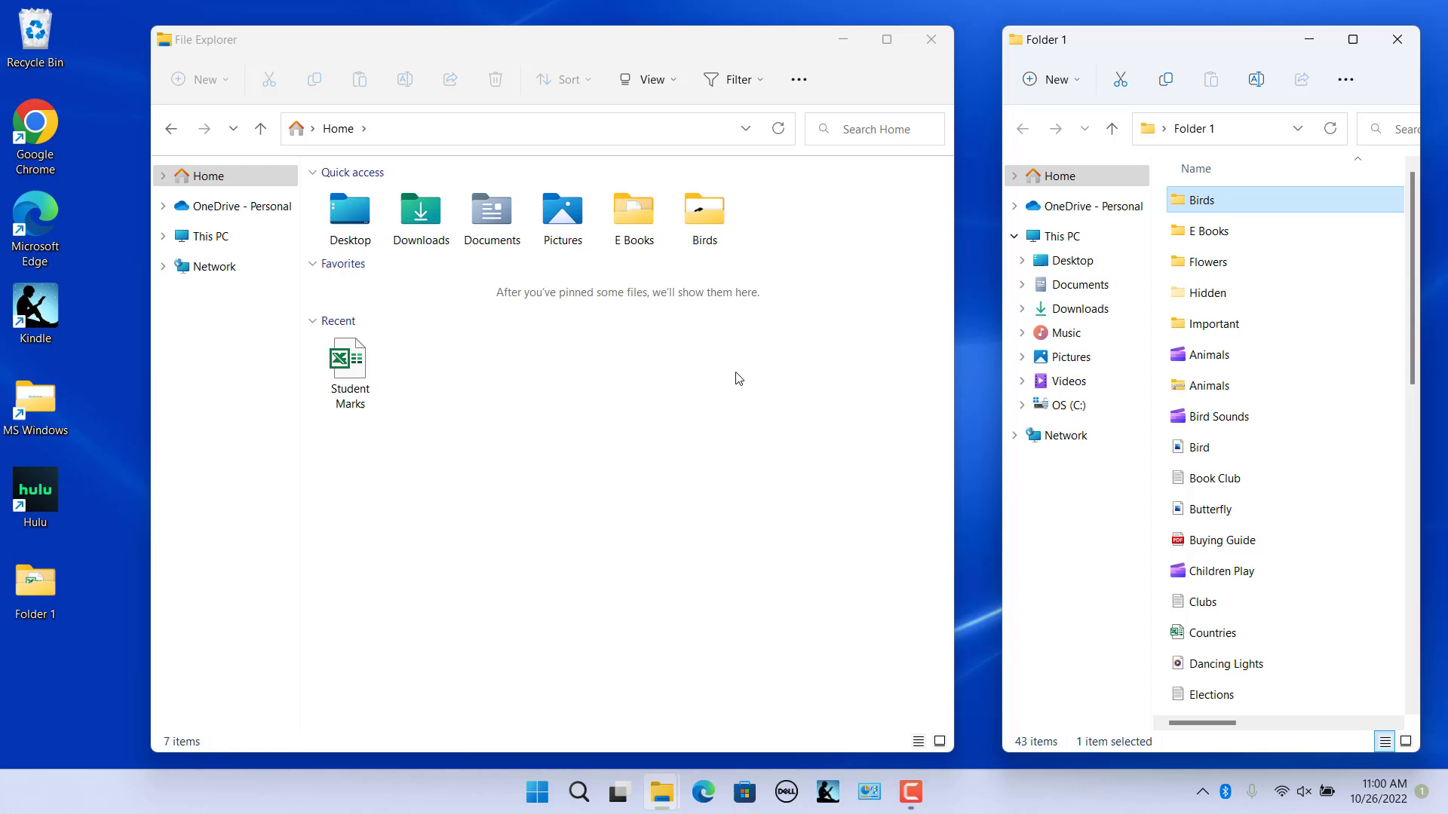
{"action": "right_click", "coordinate": [701, 215]}
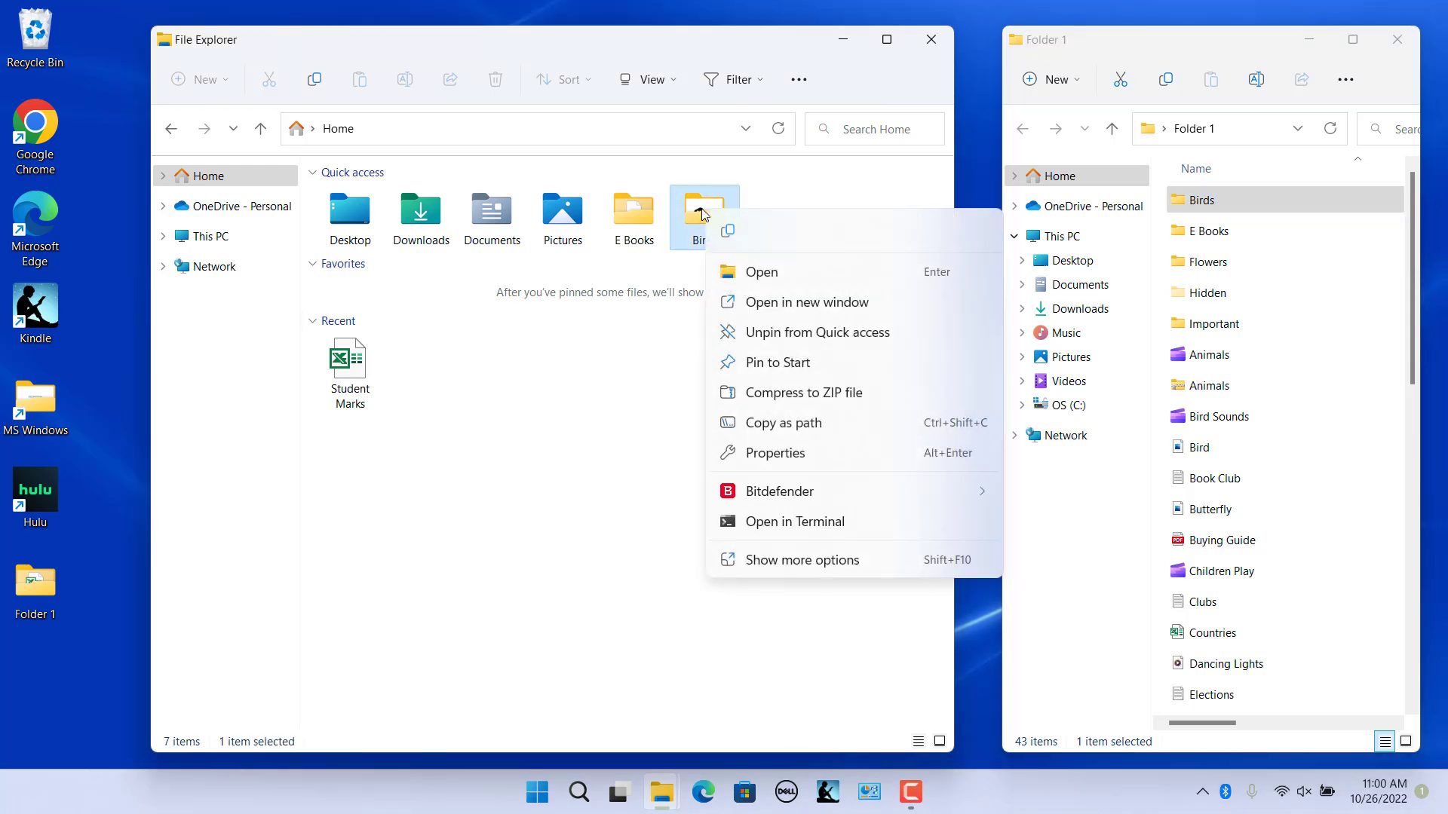
{"action": "left_click", "coordinate": [795, 341]}
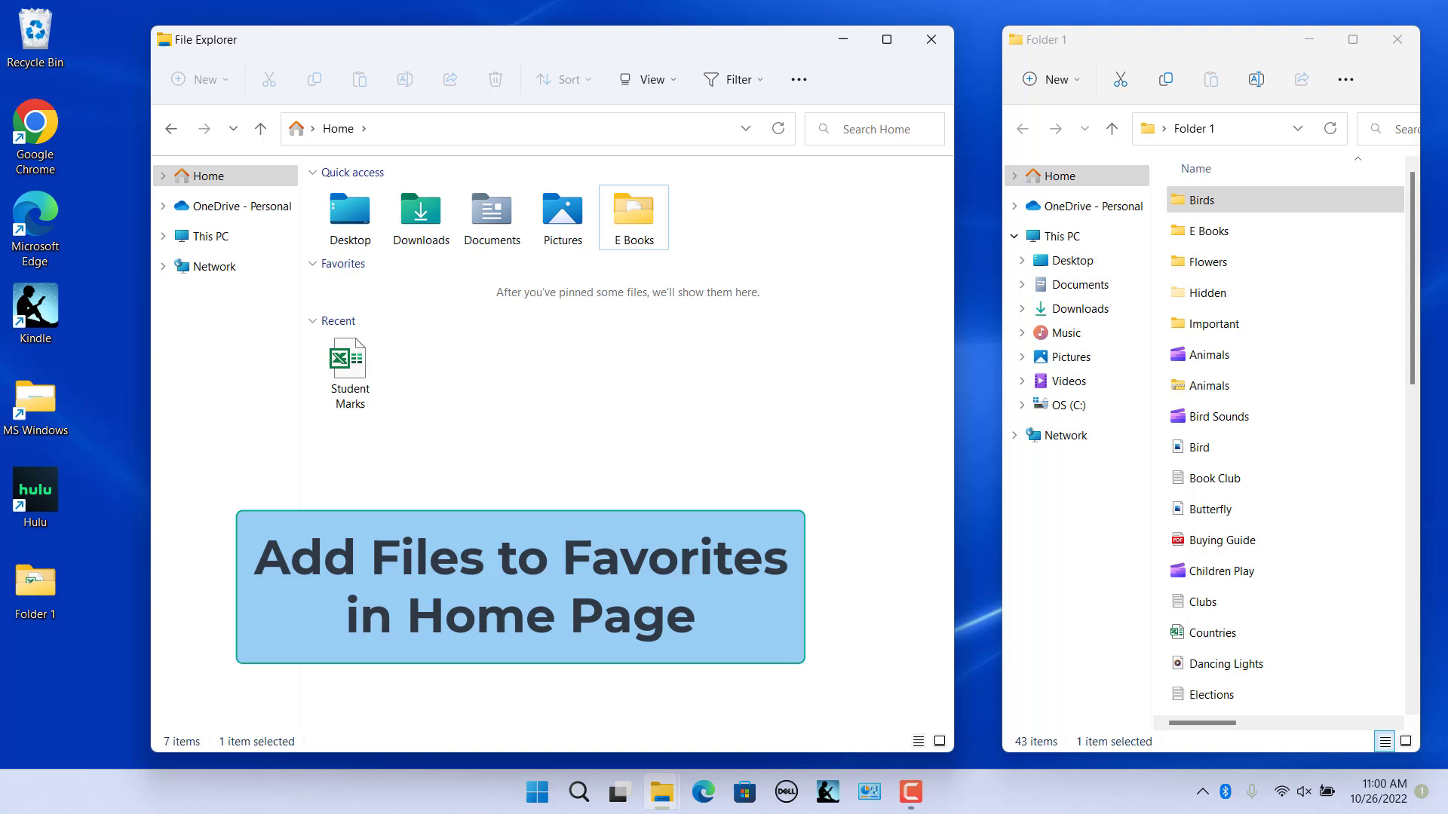
Step: Add the Bird Sounds, Book Club and Butterfly files to Favorites
{"action": "left_click", "coordinate": [1217, 425]}
{"action": "left_click", "coordinate": [1220, 478], "text": "ctrl"}
{"action": "left_click", "coordinate": [1226, 510], "text": "ctrl"}
{"action": "right_click", "coordinate": [1227, 510]}
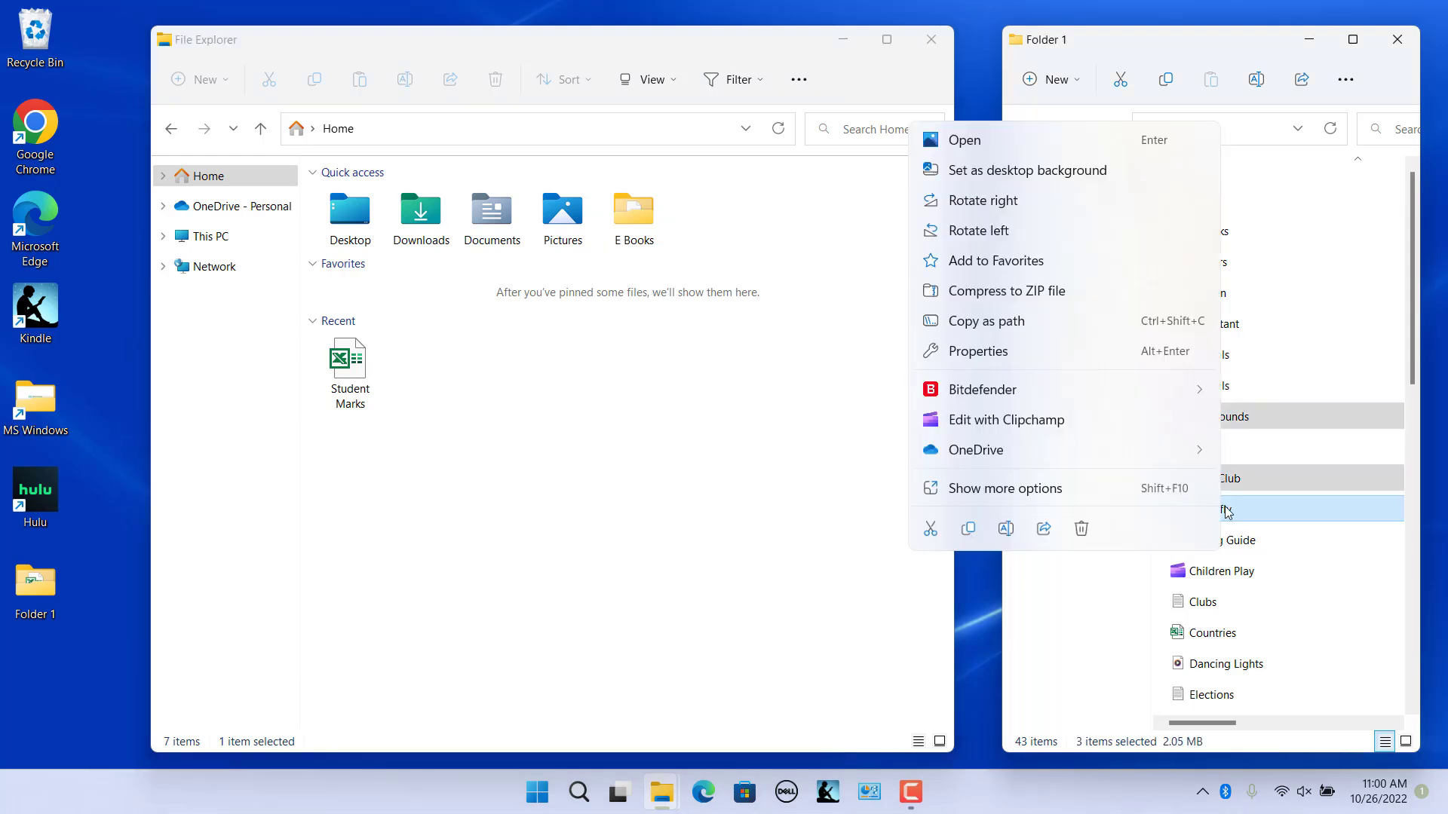
{"action": "left_click", "coordinate": [1031, 262]}
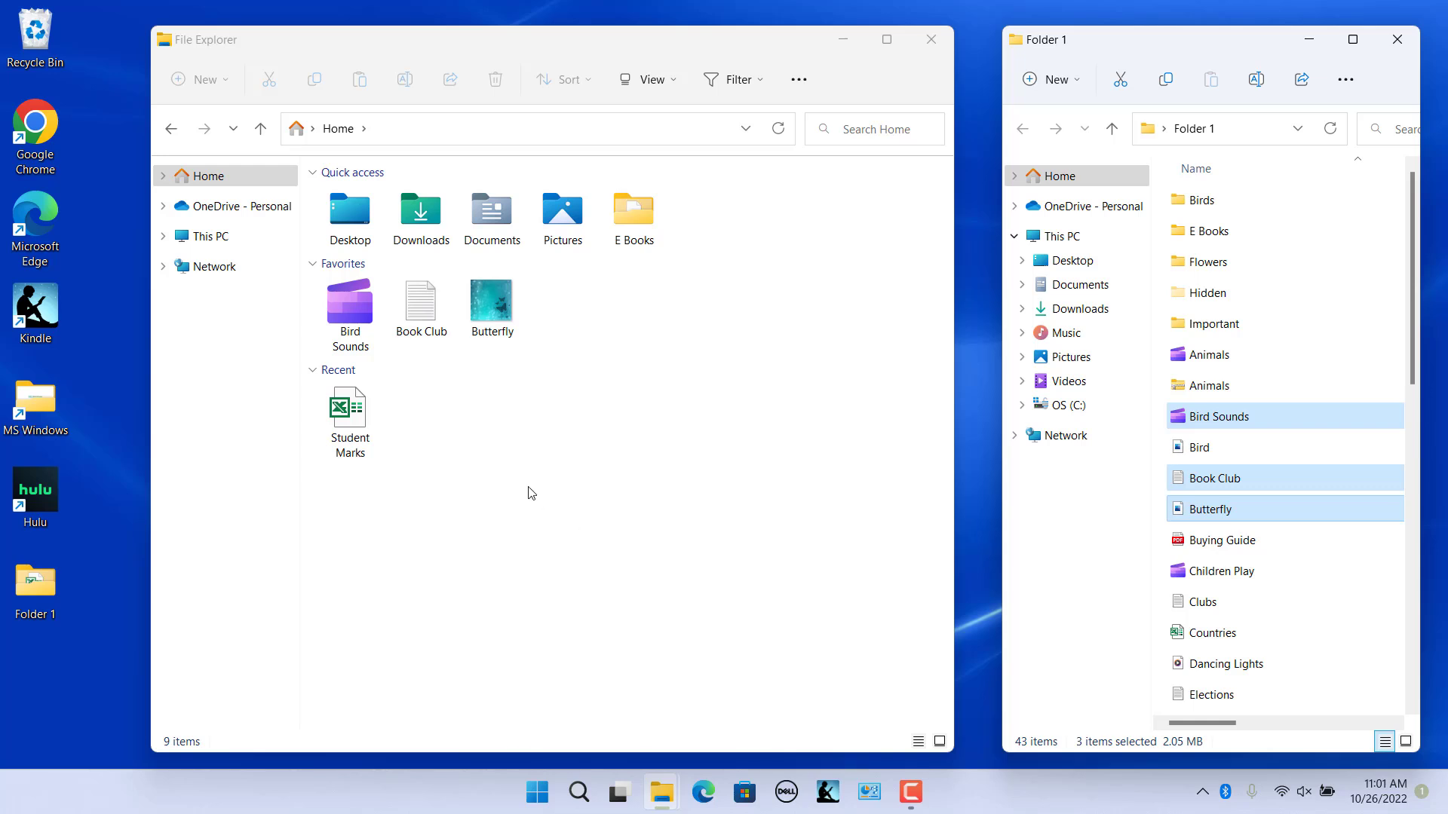
Step: Remove Butterfly from Favorites and show OneDrive - Personal in the second window
{"action": "right_click", "coordinate": [486, 307]}
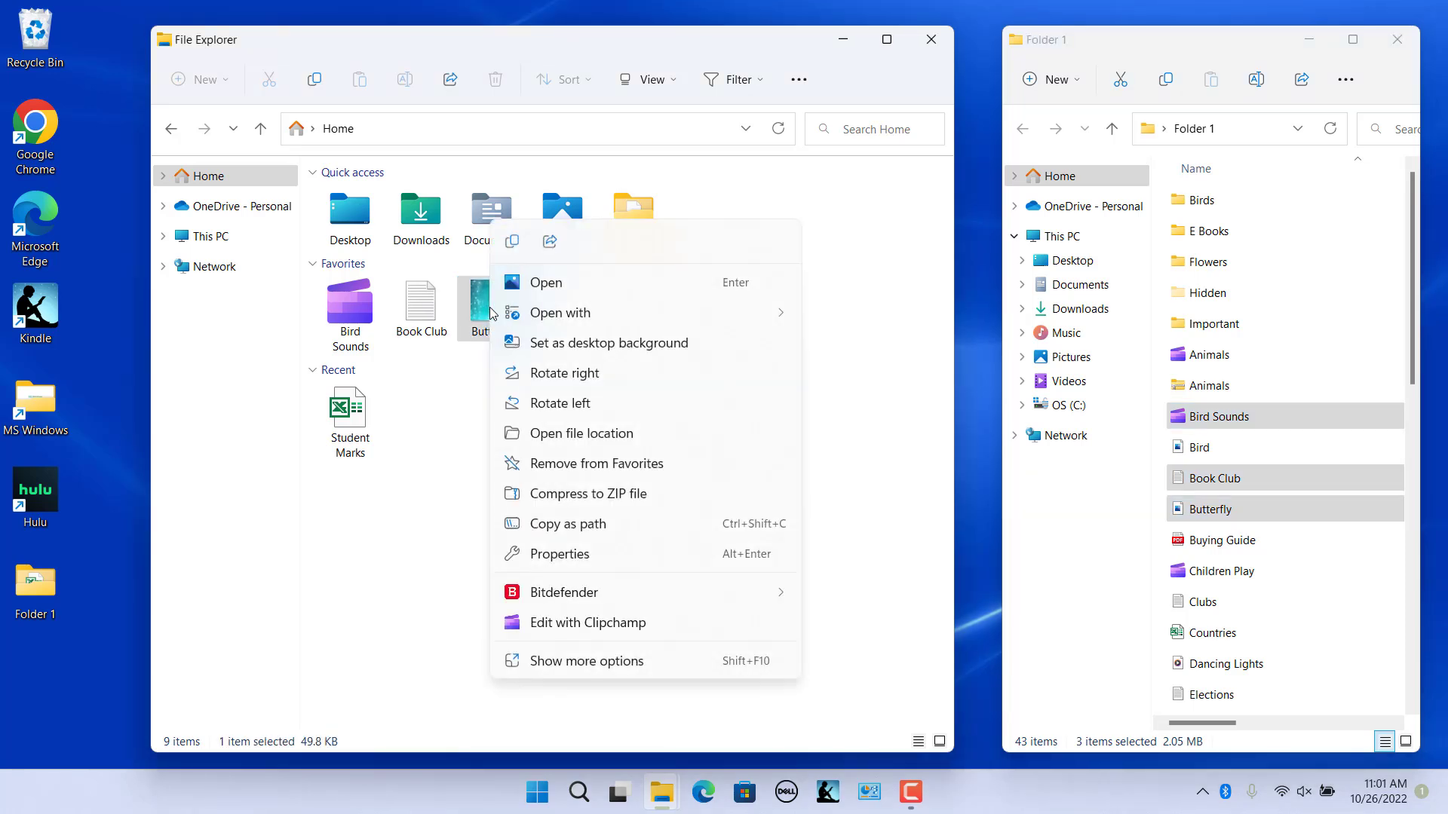
{"action": "left_click", "coordinate": [620, 466]}
{"action": "left_click", "coordinate": [1072, 208]}
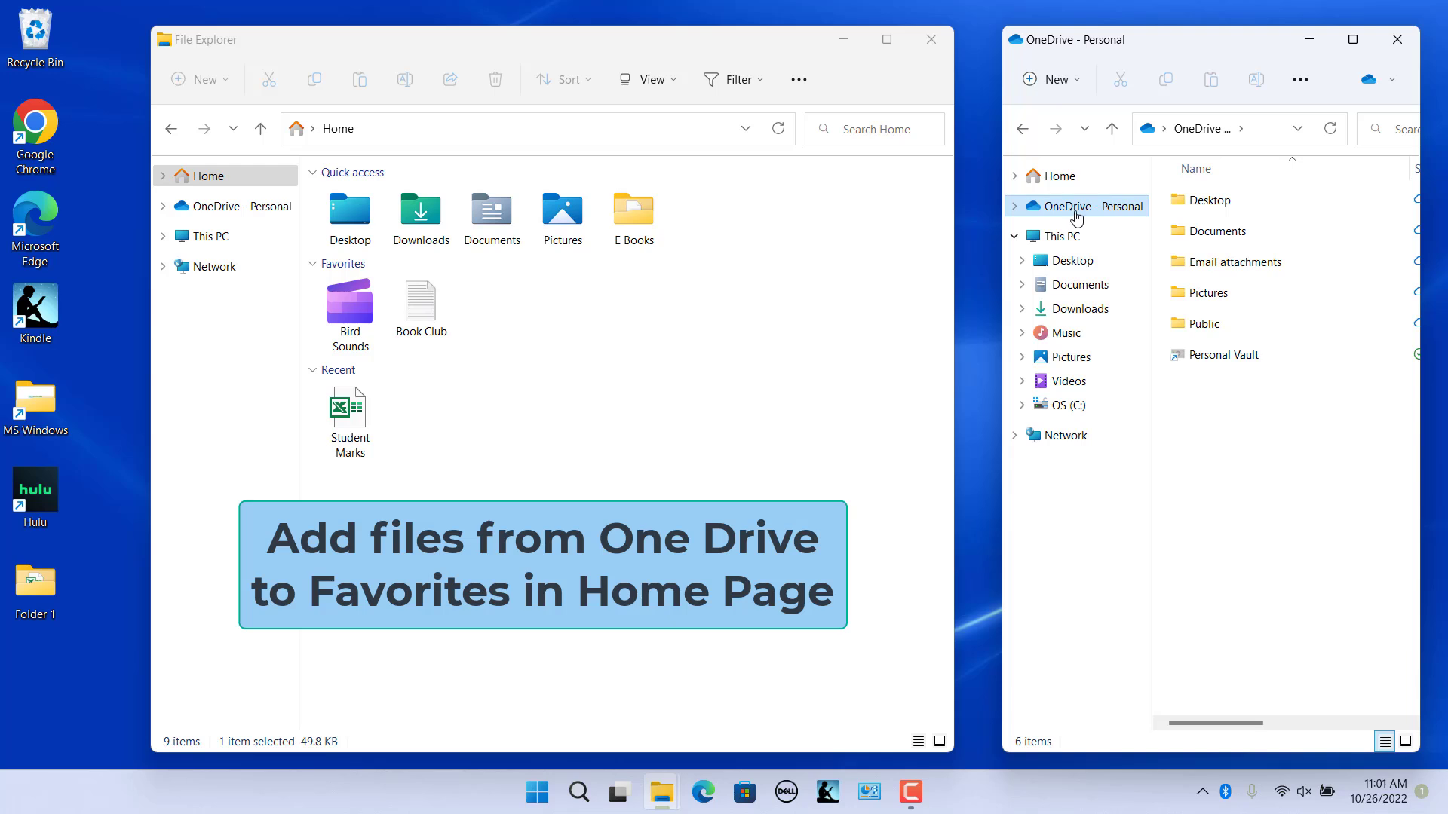
Step: In OneDrive Documents, add Book1 and Contacts to Favorites
{"action": "left_click", "coordinate": [1224, 232]}
{"action": "double_click", "coordinate": [1224, 234]}
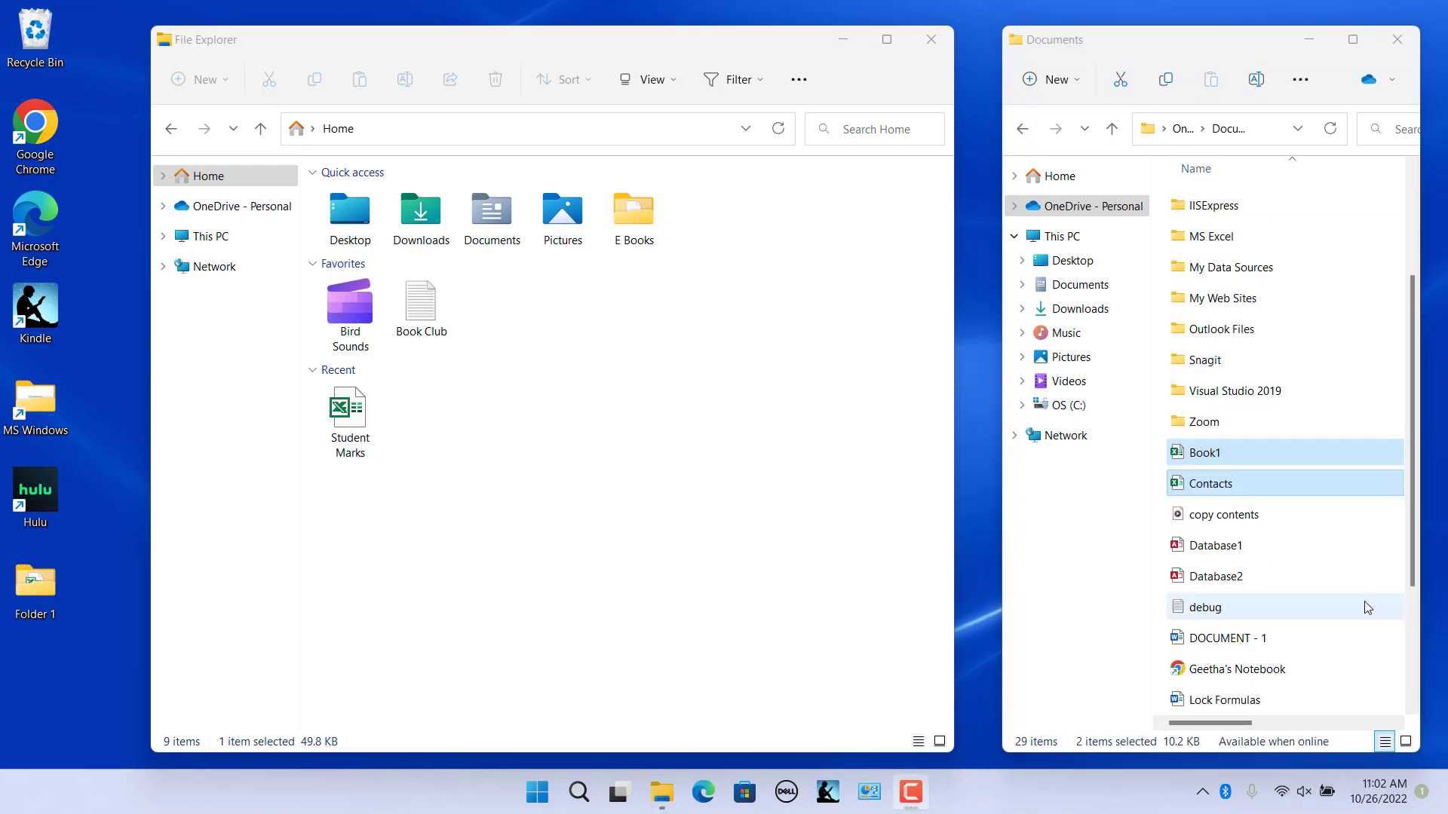
{"action": "left_click", "coordinate": [1218, 483], "text": "ctrl"}
{"action": "left_click", "coordinate": [1217, 493], "text": "ctrl"}
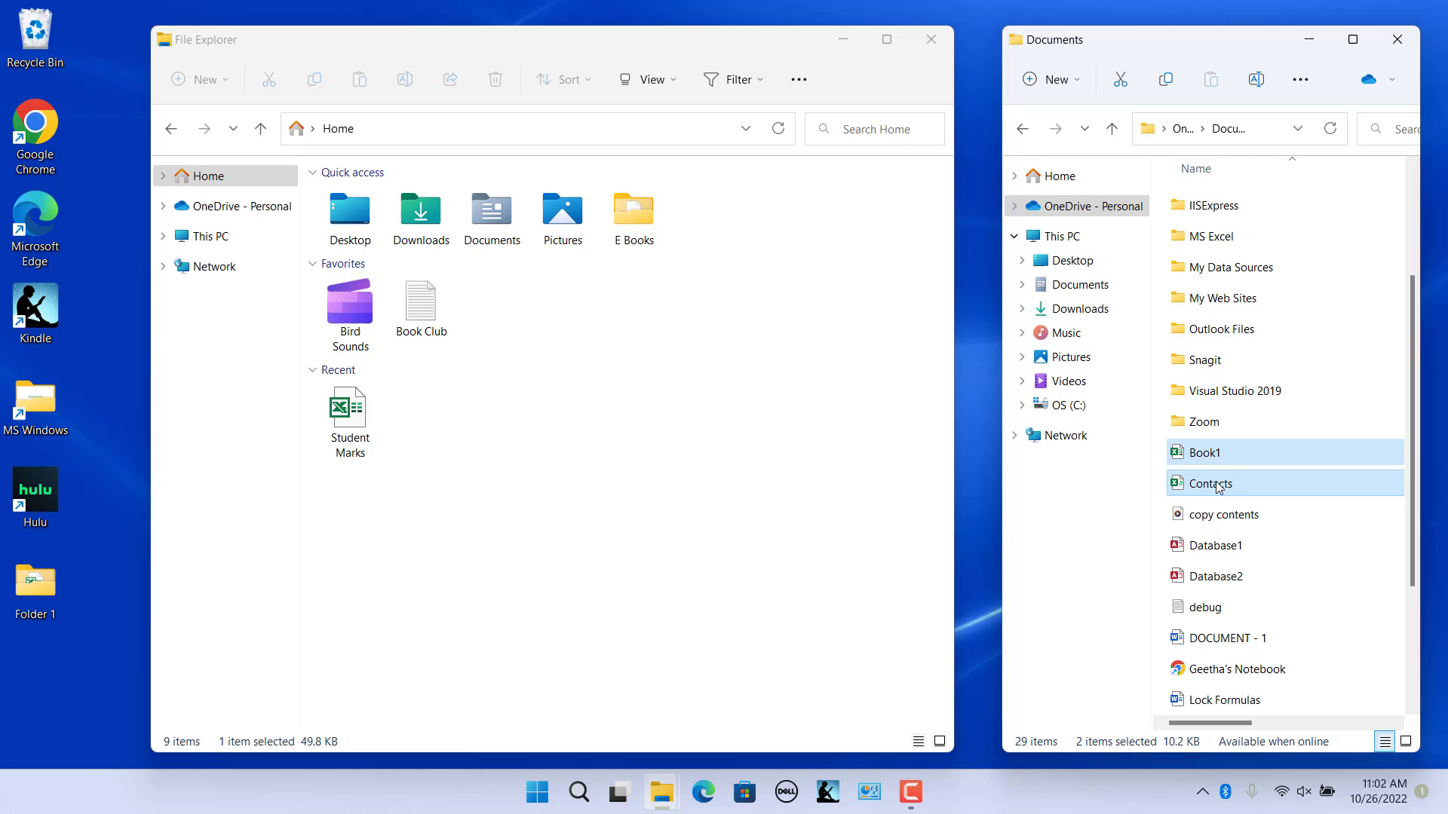
{"action": "right_click", "coordinate": [1217, 492]}
{"action": "left_click", "coordinate": [986, 200]}
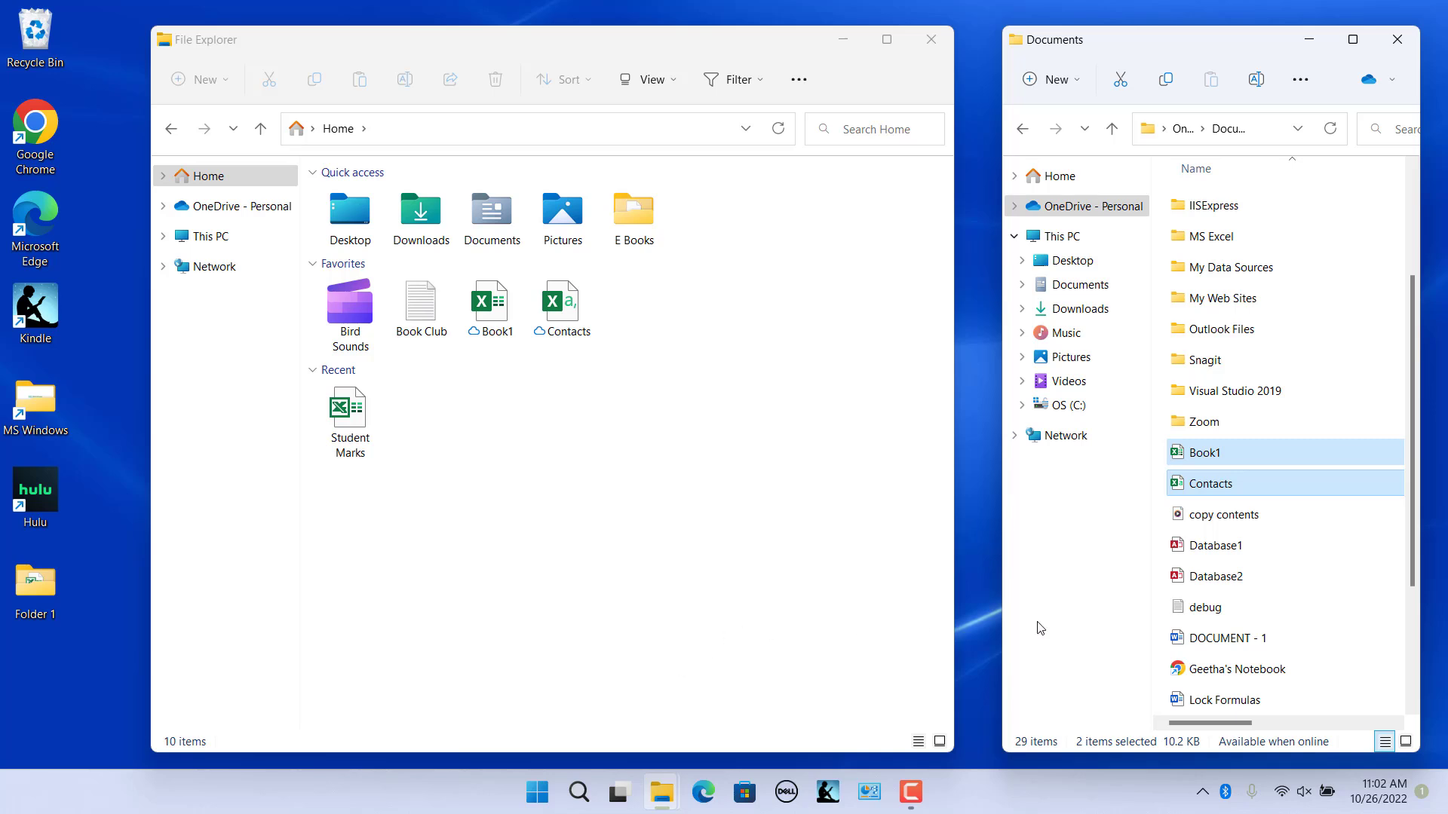
Step: Search Home for 'Boo'
{"action": "left_click", "coordinate": [983, 630]}
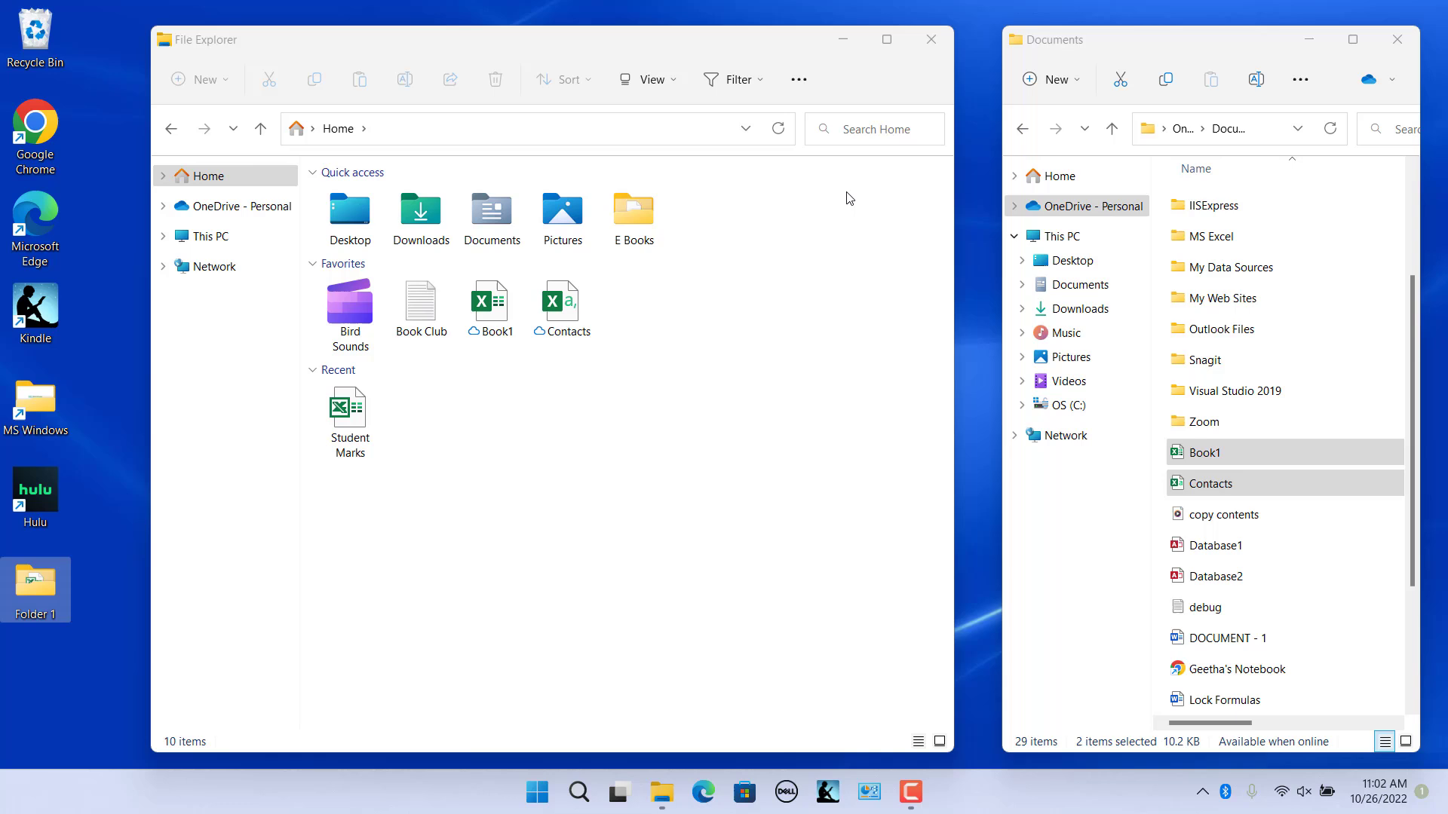
{"action": "left_click", "coordinate": [843, 130]}
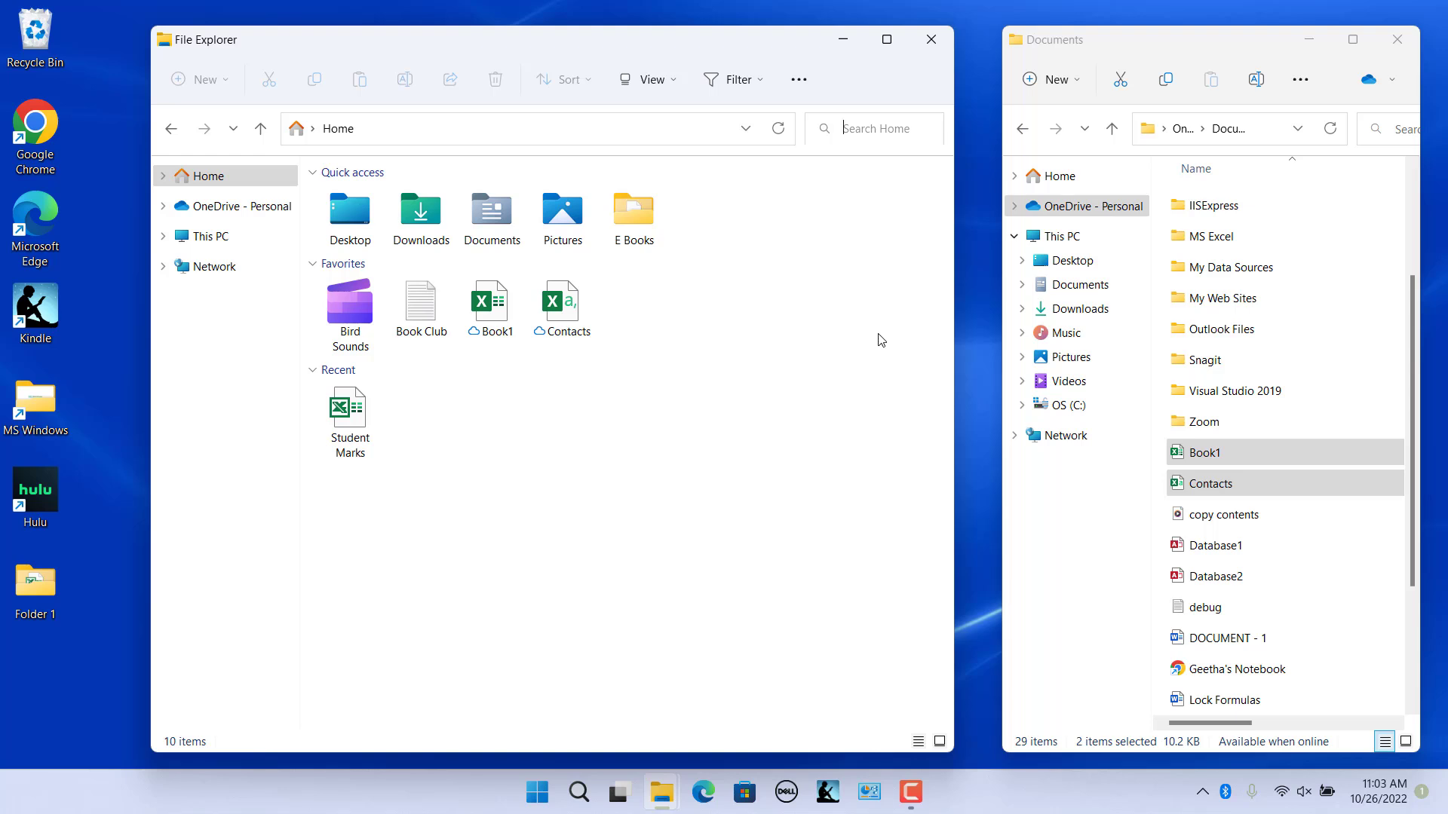
{"action": "type", "text": "Boo"}
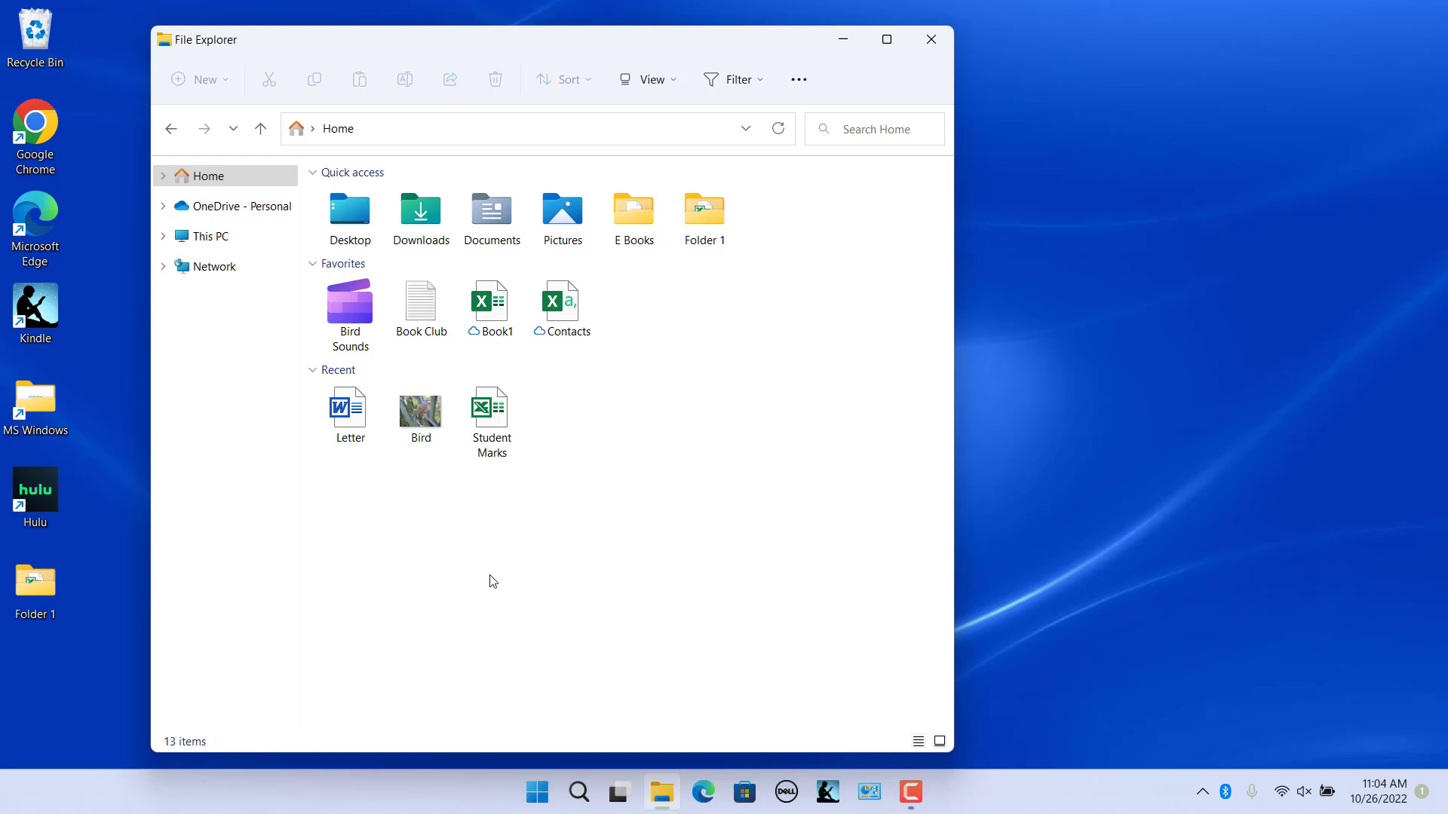
Step: Remove the Student Marks file from Home's Recent list
{"action": "right_click", "coordinate": [491, 409]}
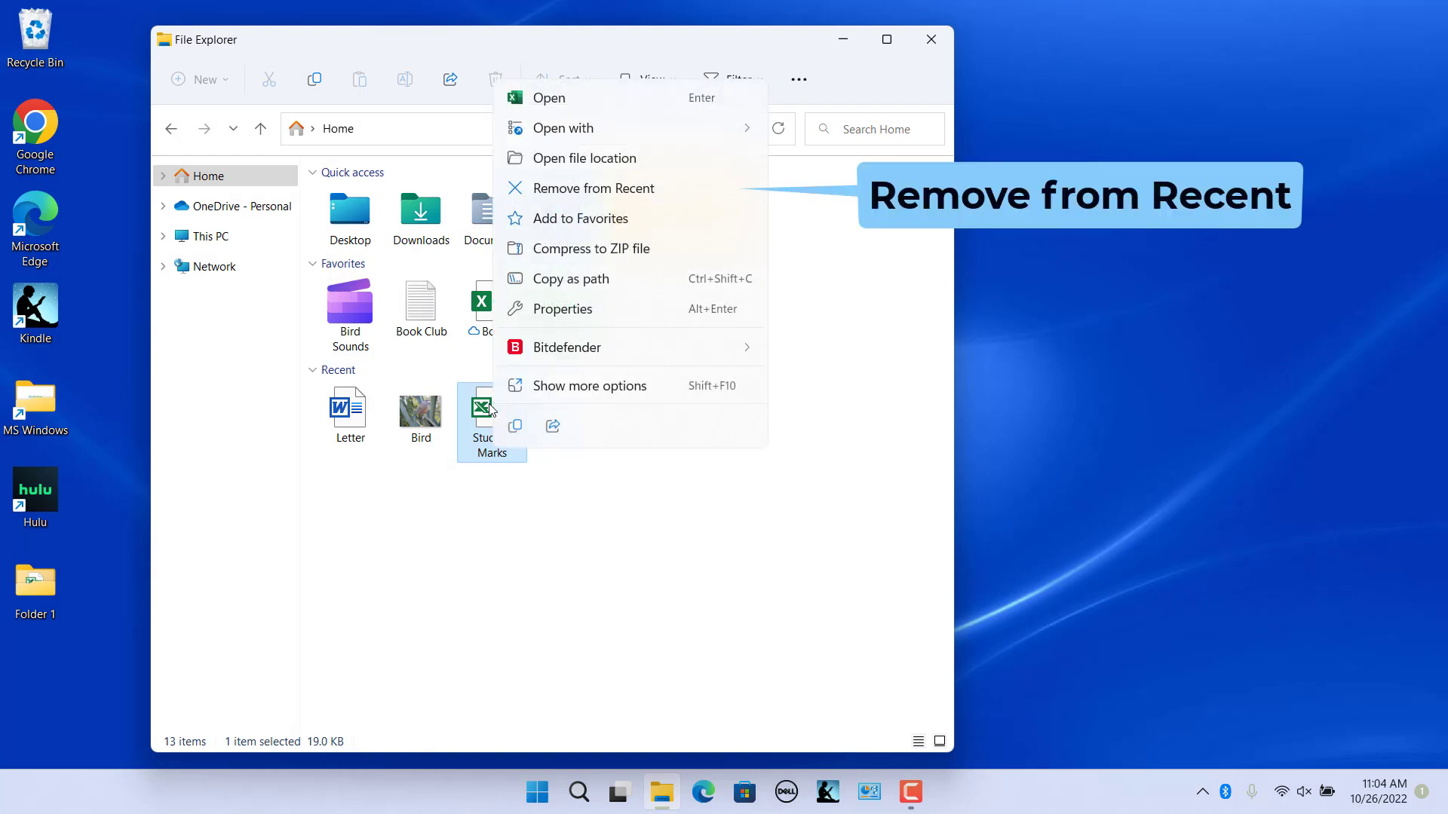
{"action": "left_click", "coordinate": [638, 190]}
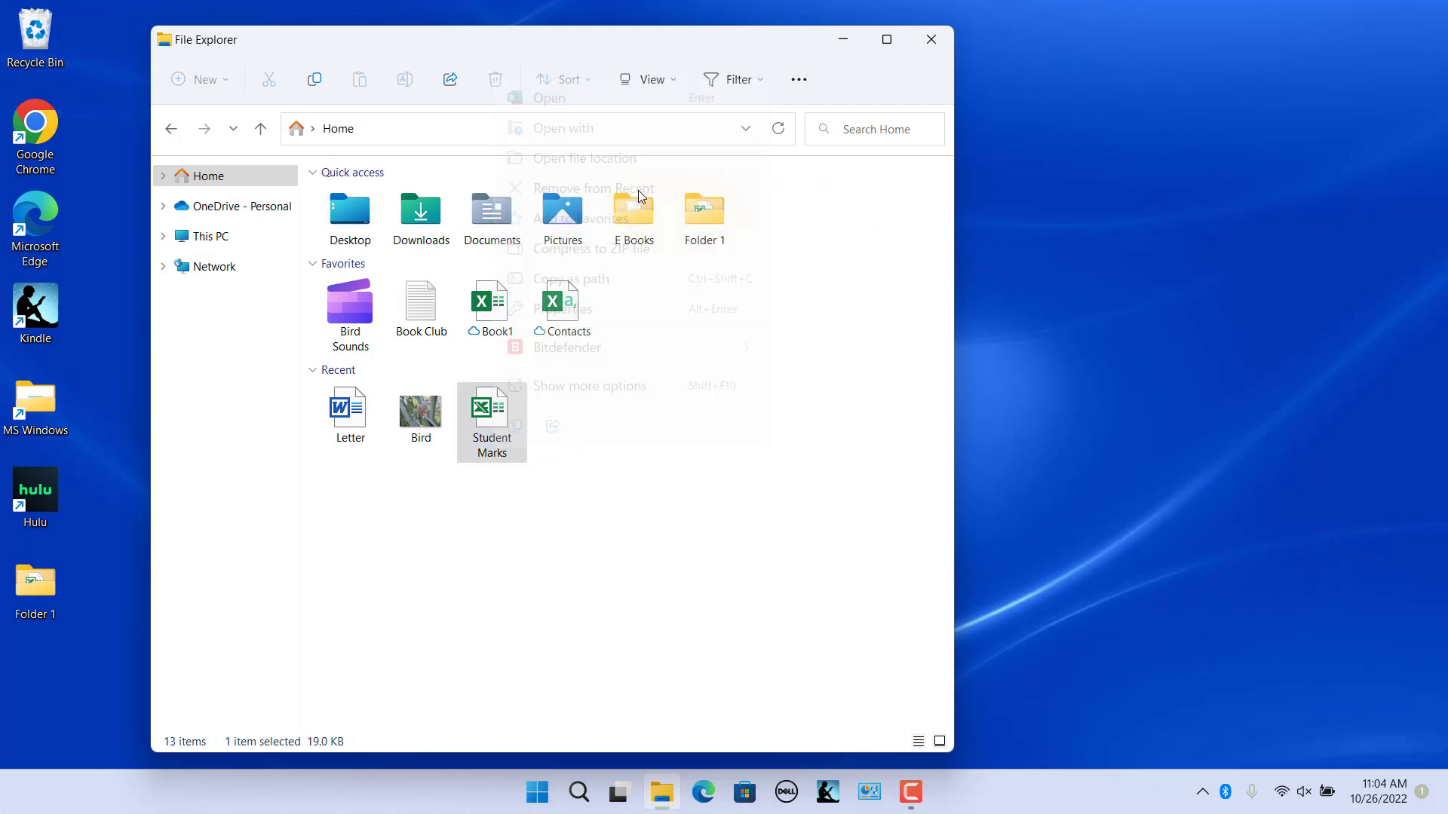